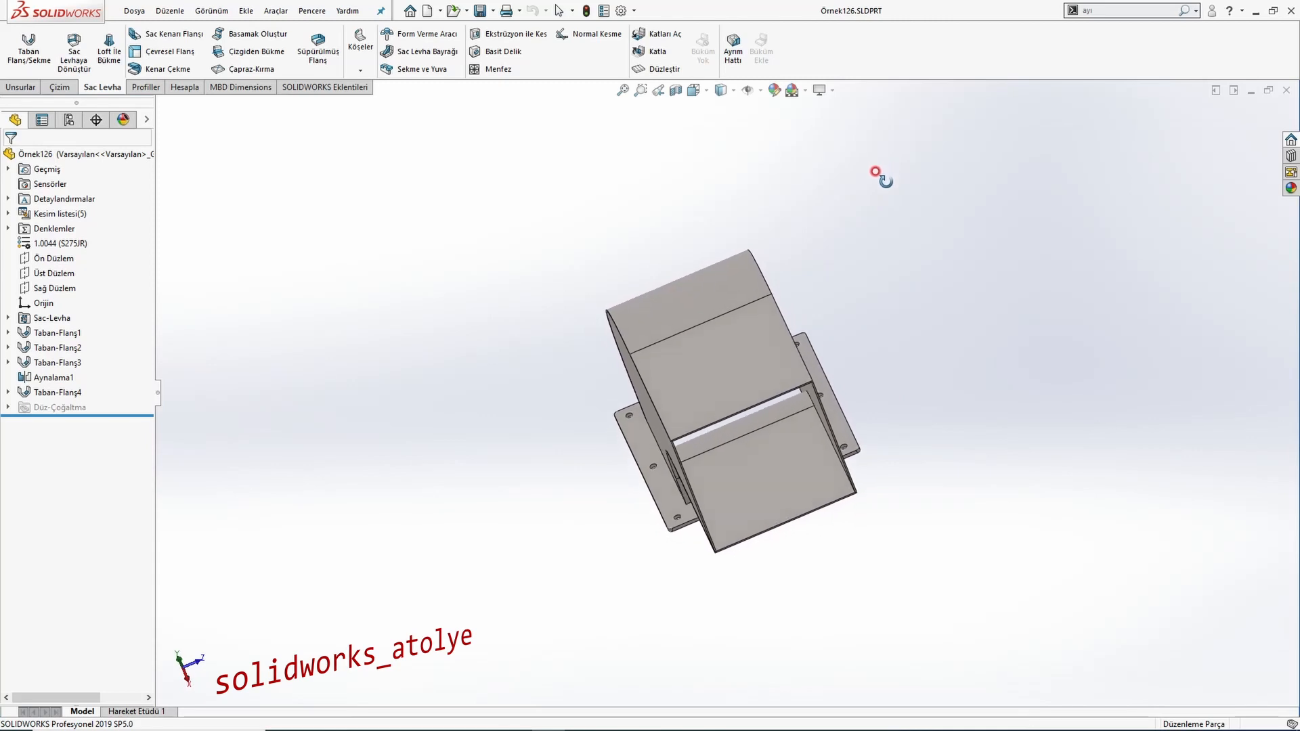
Examine the finished Örnek126 elbow duct in front and isometric views and check its sheet metal feature.
{"action": "key", "text": "ctrl+1"}
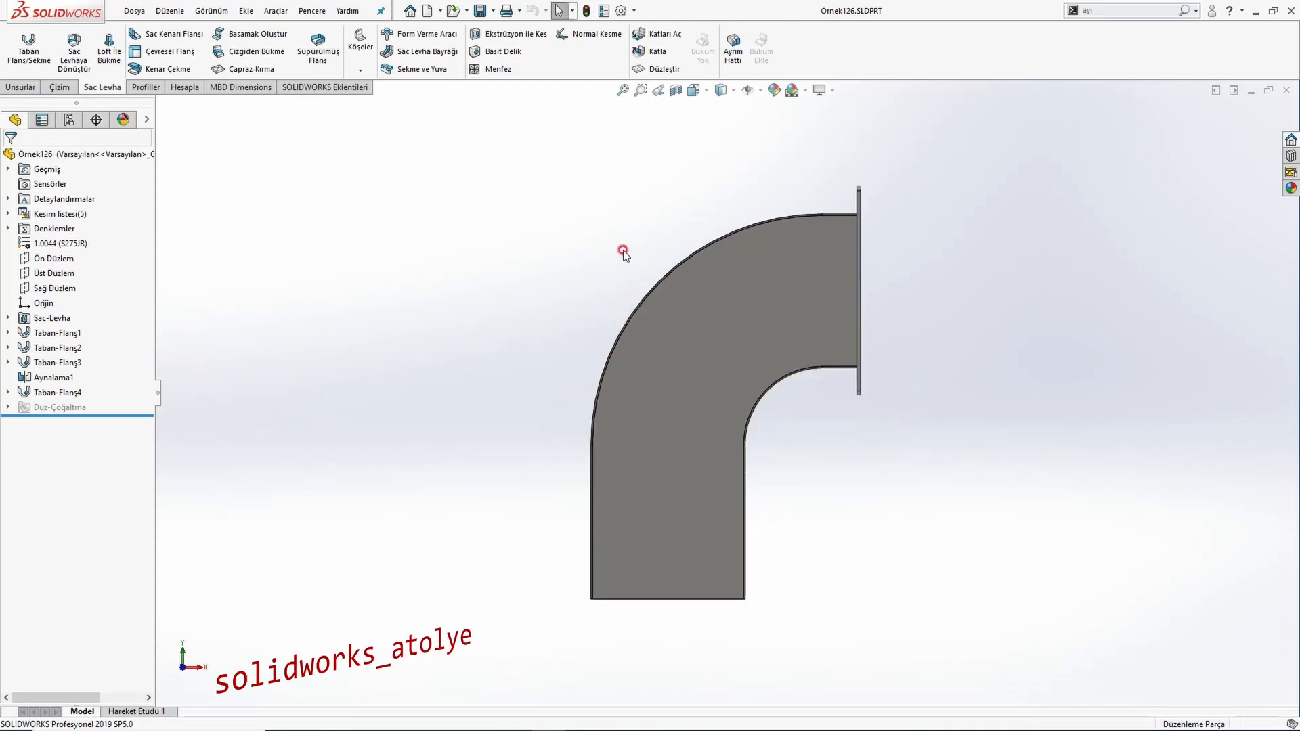
{"action": "key", "text": "f"}
{"action": "key", "text": "ctrl+7"}
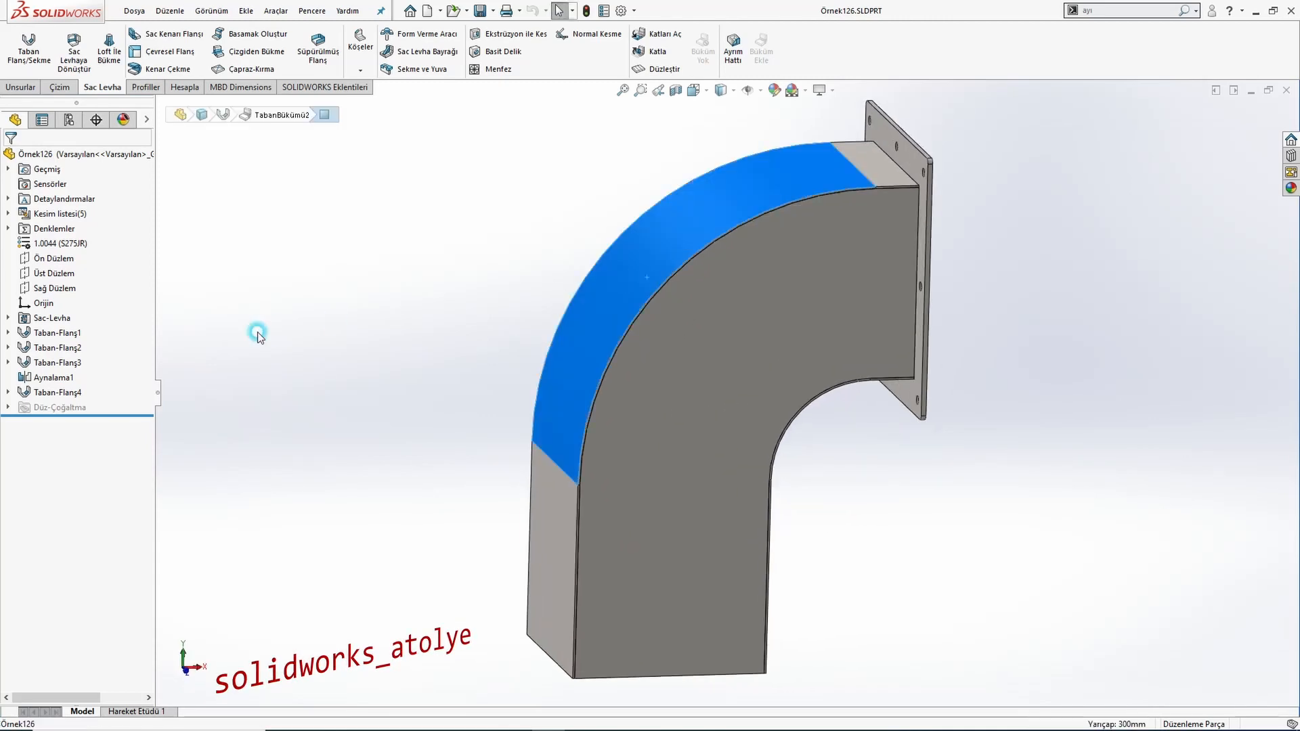
{"action": "left_click", "coordinate": [53, 319]}
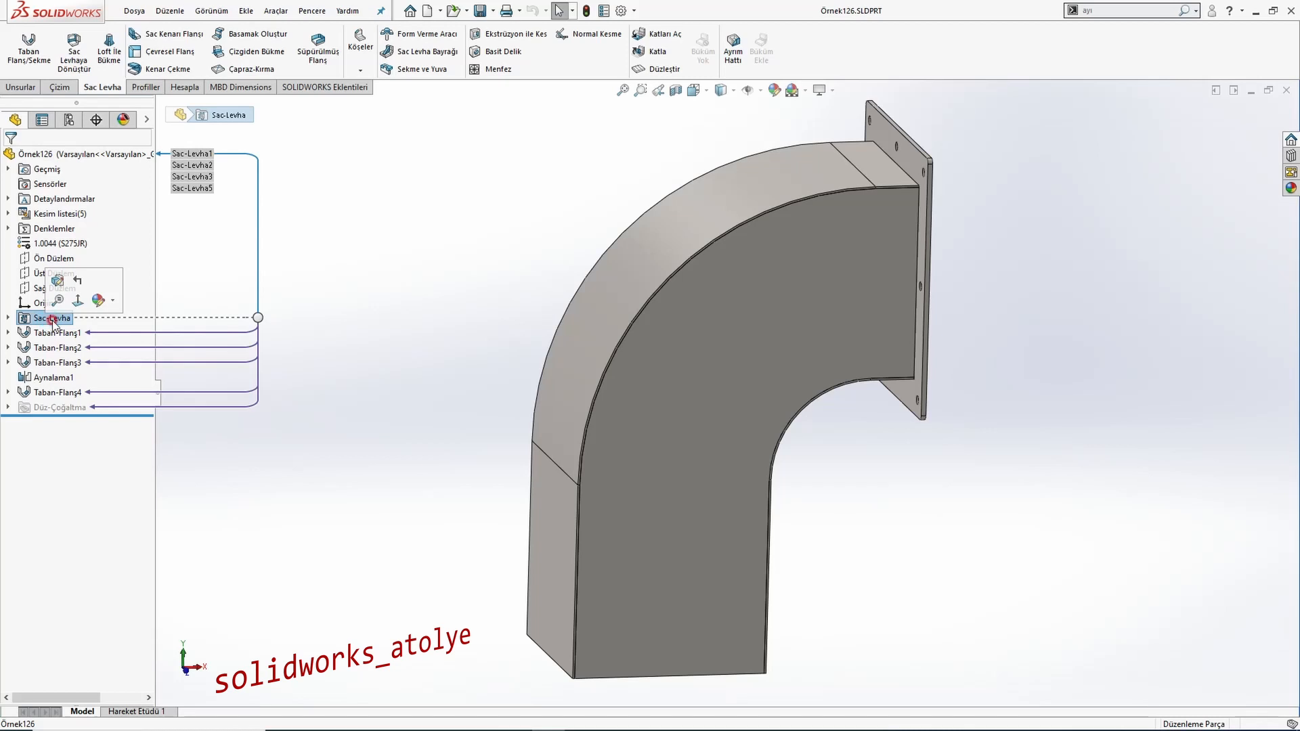
{"action": "left_click", "coordinate": [344, 357]}
{"action": "key", "text": "ctrl+7"}
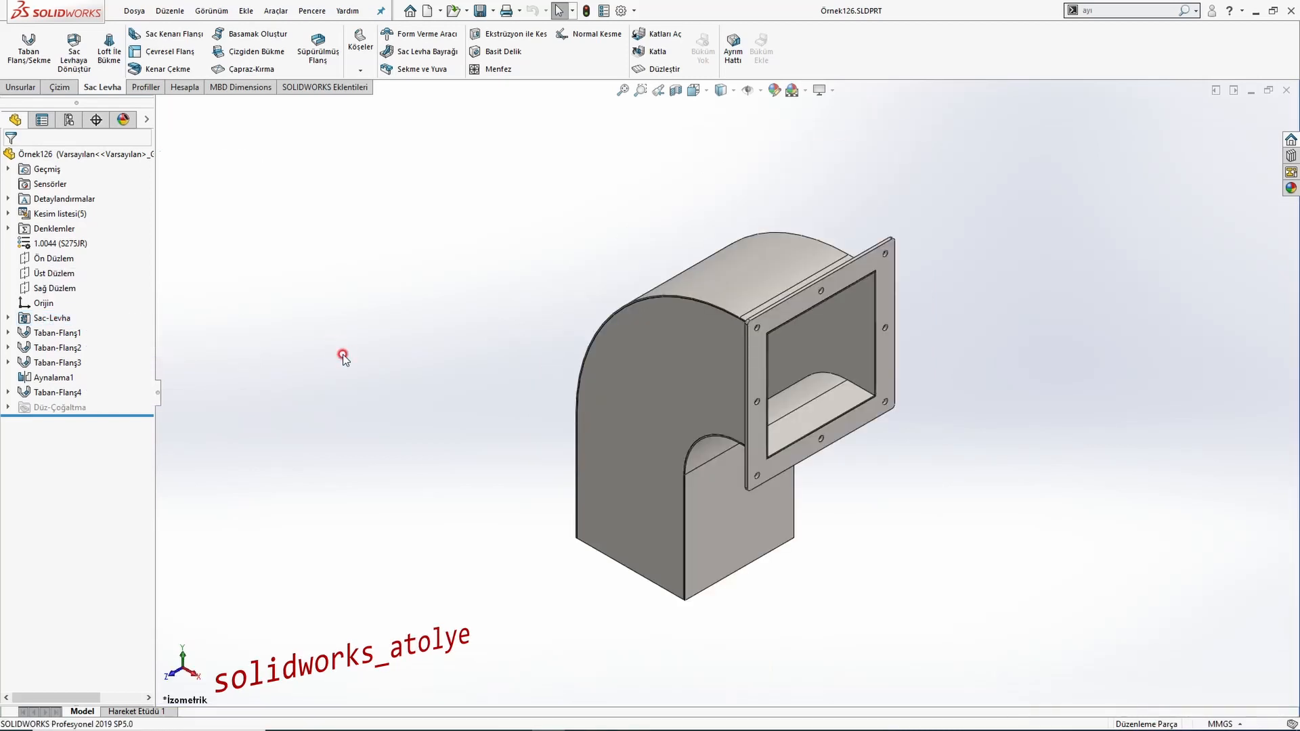
Create a new part and consult the Örnek126.JPG technical drawing for the duct's dimensions.
{"action": "key", "text": "ctrl+n"}
{"action": "double_click", "coordinate": [222, 249]}
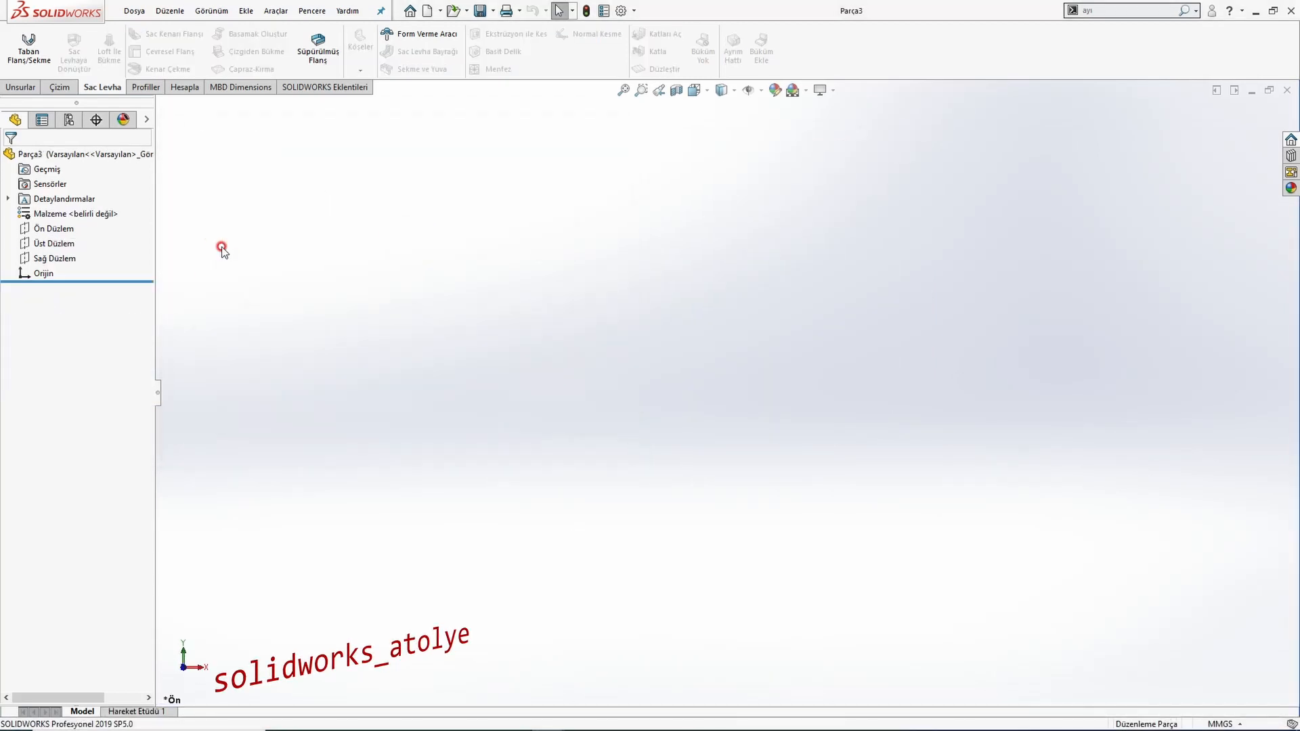
{"action": "key", "text": "alt+Tab"}
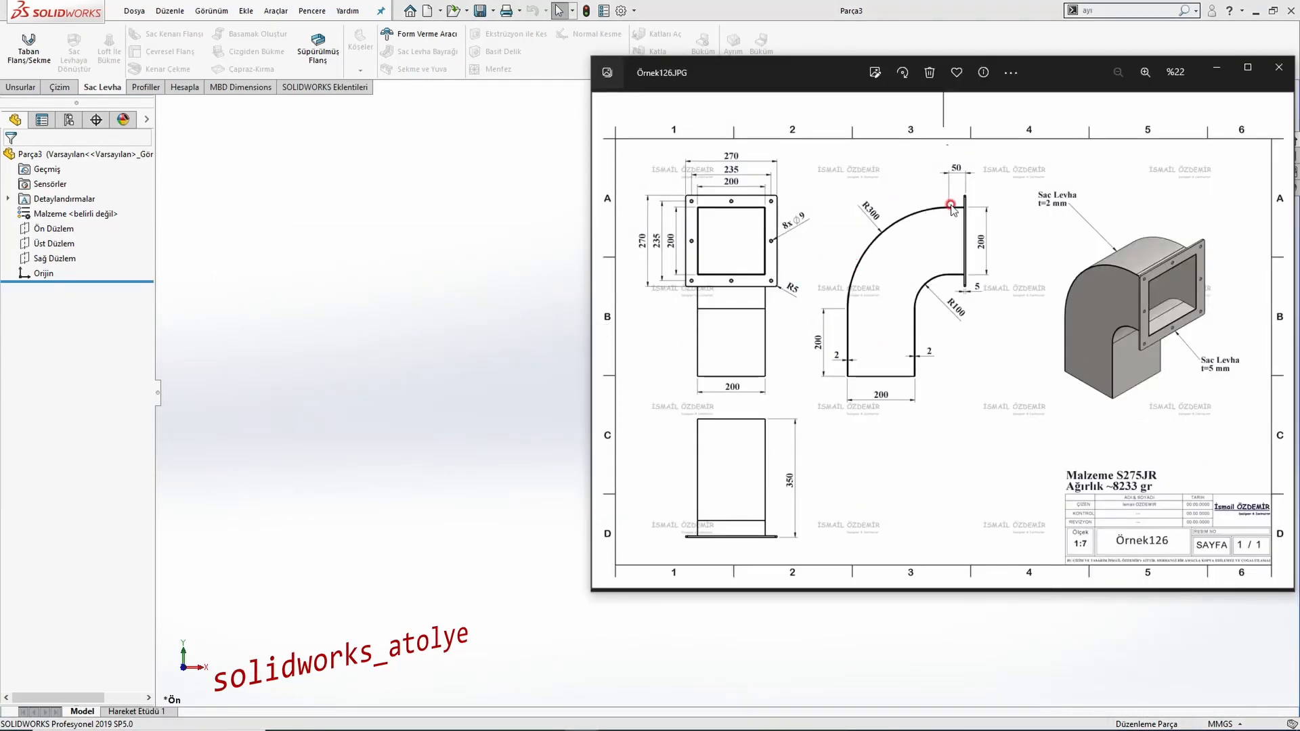
{"action": "left_click", "coordinate": [531, 354]}
Start a sketch on the Front Plane and draw a horizontal line about 68 mm long just above the origin.
{"action": "left_click", "coordinate": [48, 229]}
{"action": "left_click", "coordinate": [56, 209]}
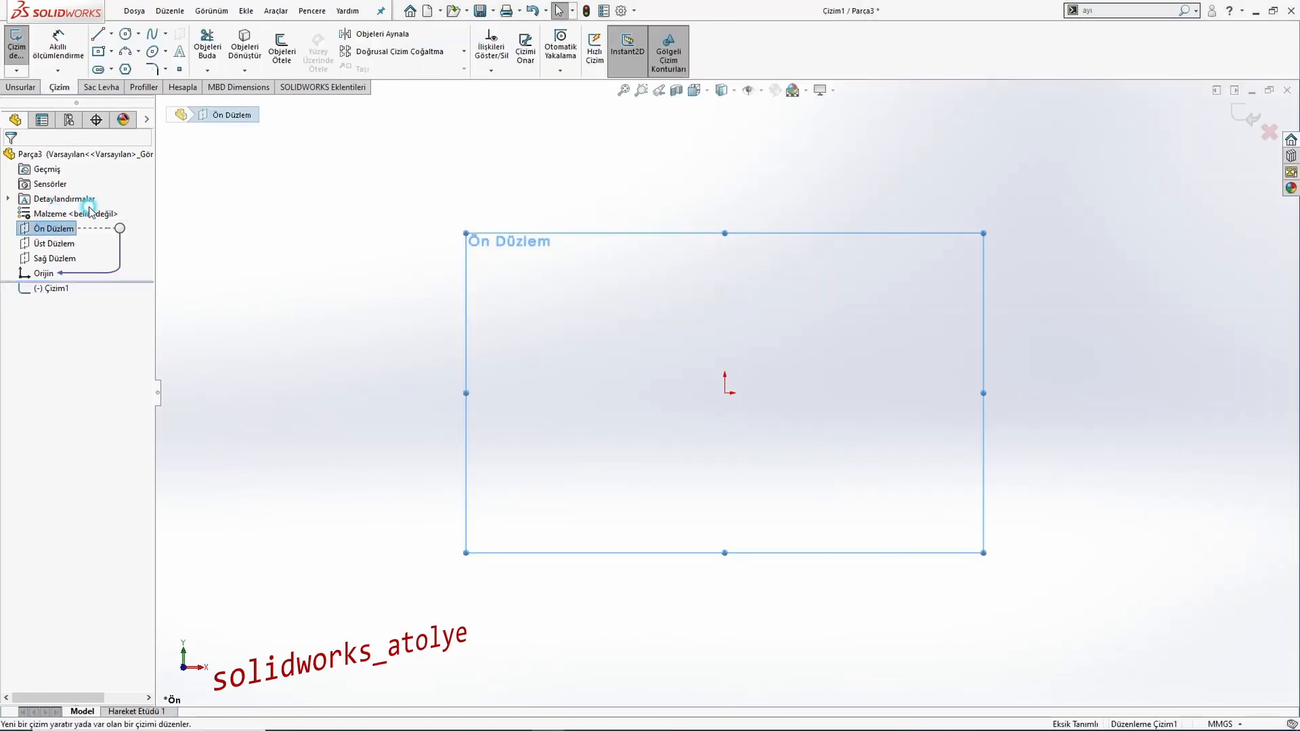
{"action": "left_click", "coordinate": [98, 34]}
{"action": "left_click", "coordinate": [656, 329]}
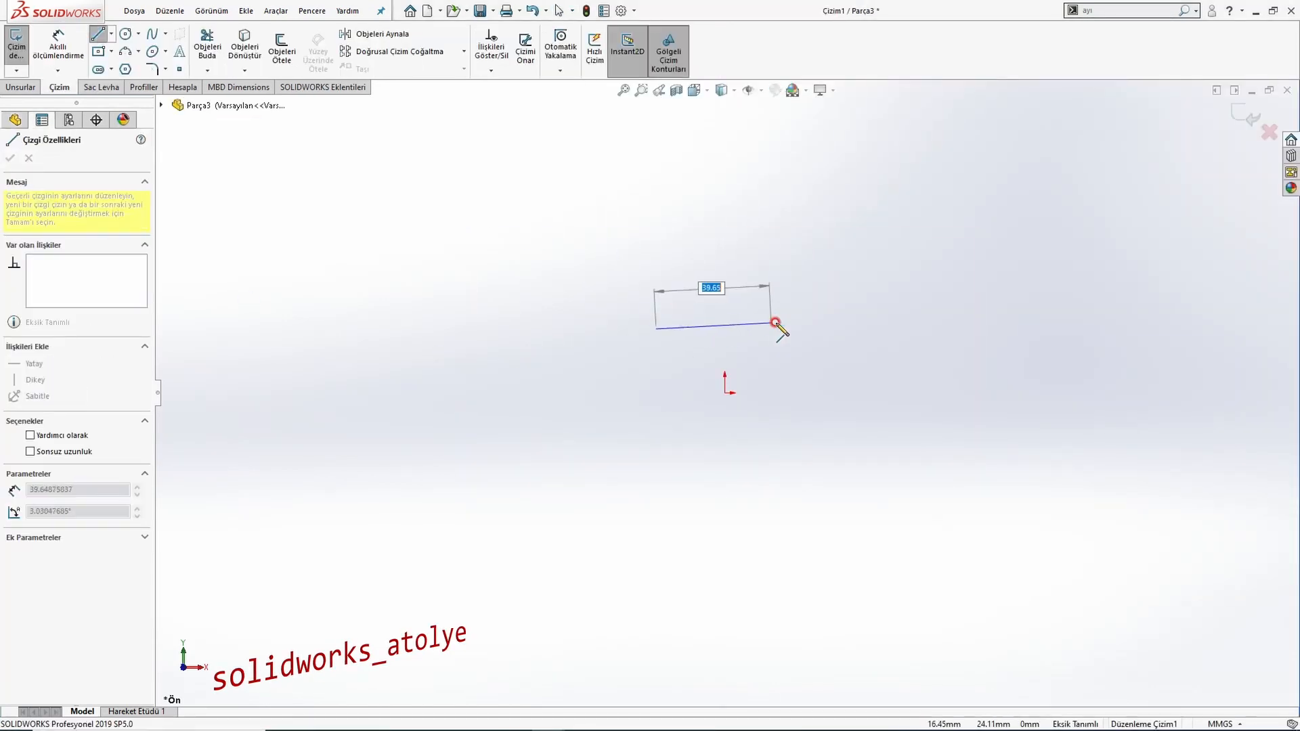
{"action": "left_click", "coordinate": [853, 328]}
{"action": "key", "text": "Escape"}
Make the origin the midpoint of the horizontal line and stretch the line to about 76 mm.
{"action": "left_click", "coordinate": [799, 330]}
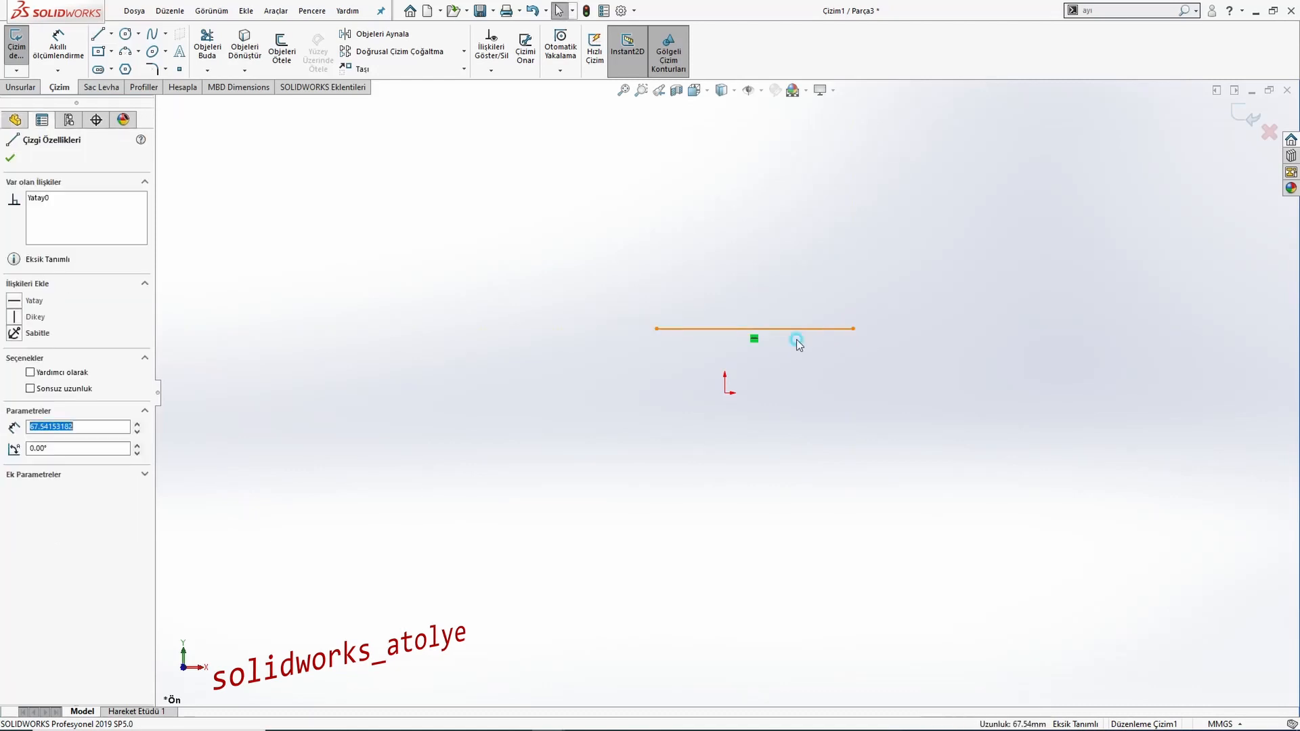
{"action": "left_click", "coordinate": [726, 392], "text": "ctrl"}
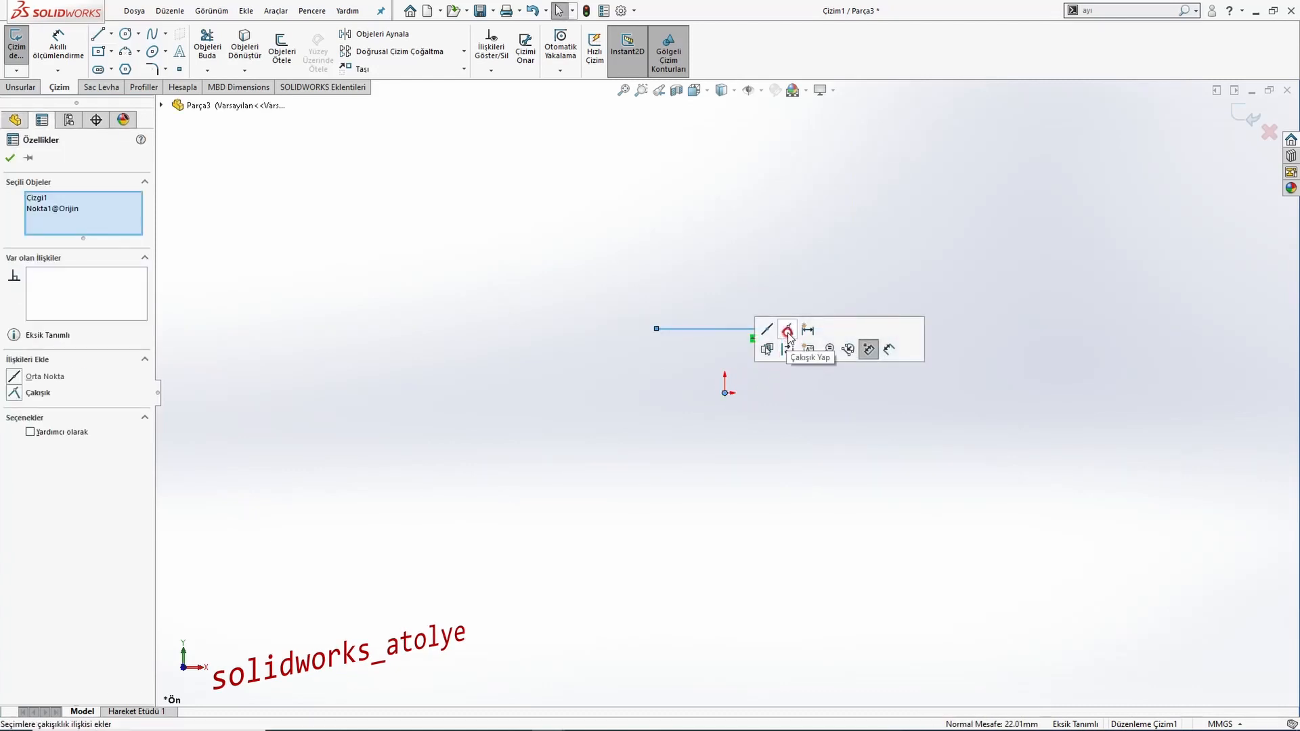
{"action": "left_click", "coordinate": [771, 330]}
{"action": "left_click_drag", "start_coordinate": [797, 396], "coordinate": [876, 399]}
{"action": "left_click", "coordinate": [770, 436]}
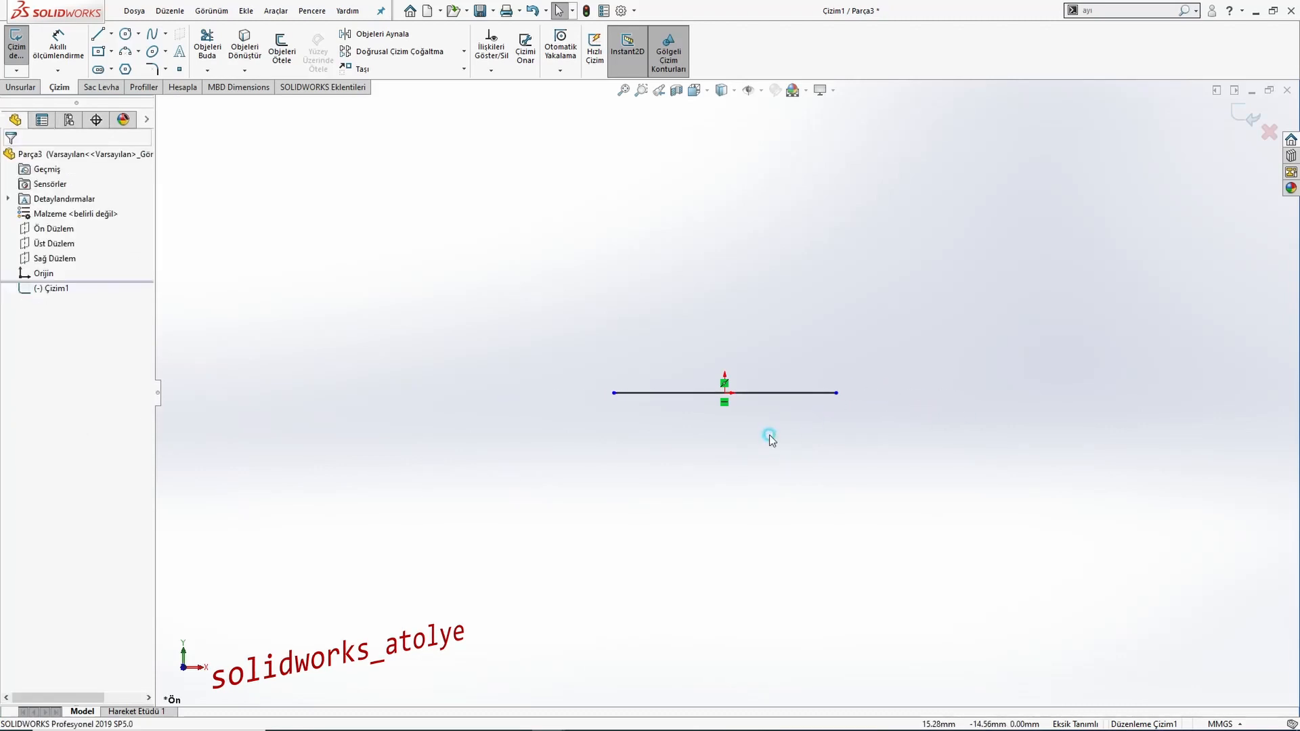
Draw a vertical line up from the base line's left end, continued by a horizontal line to the right.
{"action": "left_click", "coordinate": [98, 34]}
{"action": "left_click", "coordinate": [608, 392]}
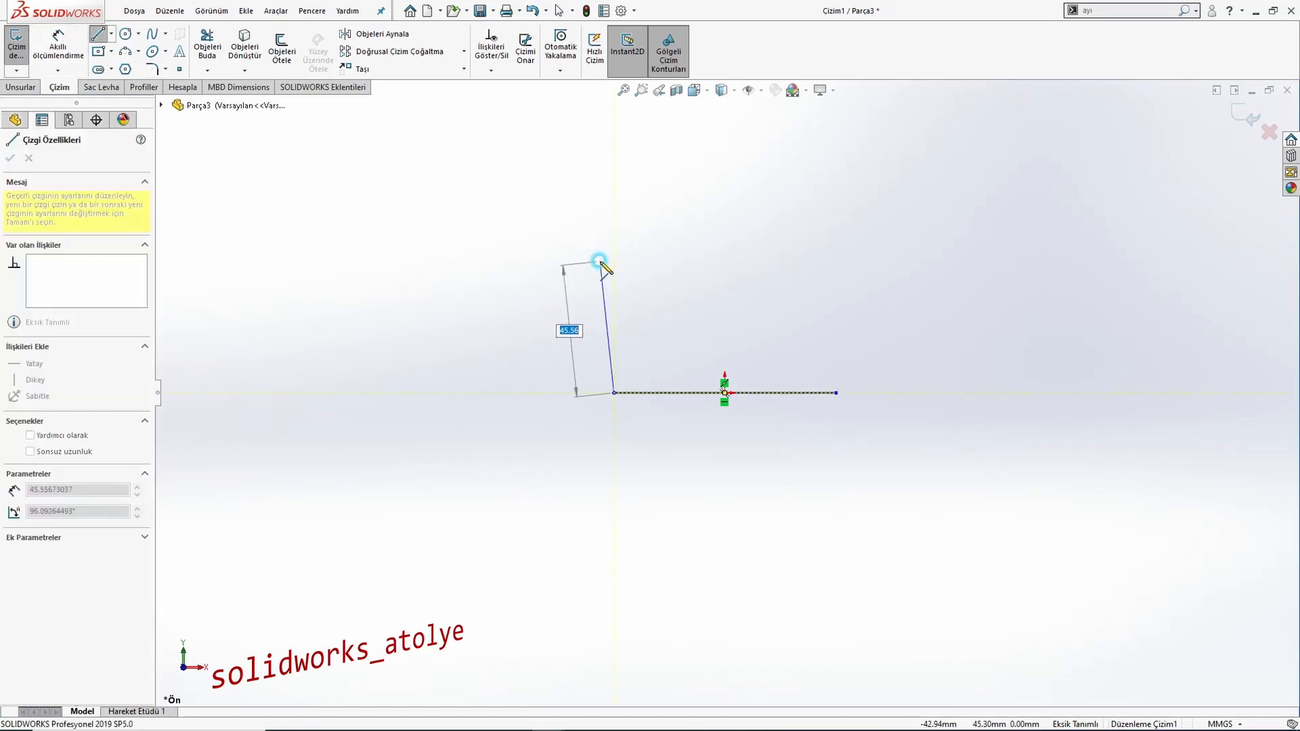
{"action": "left_click", "coordinate": [672, 152]}
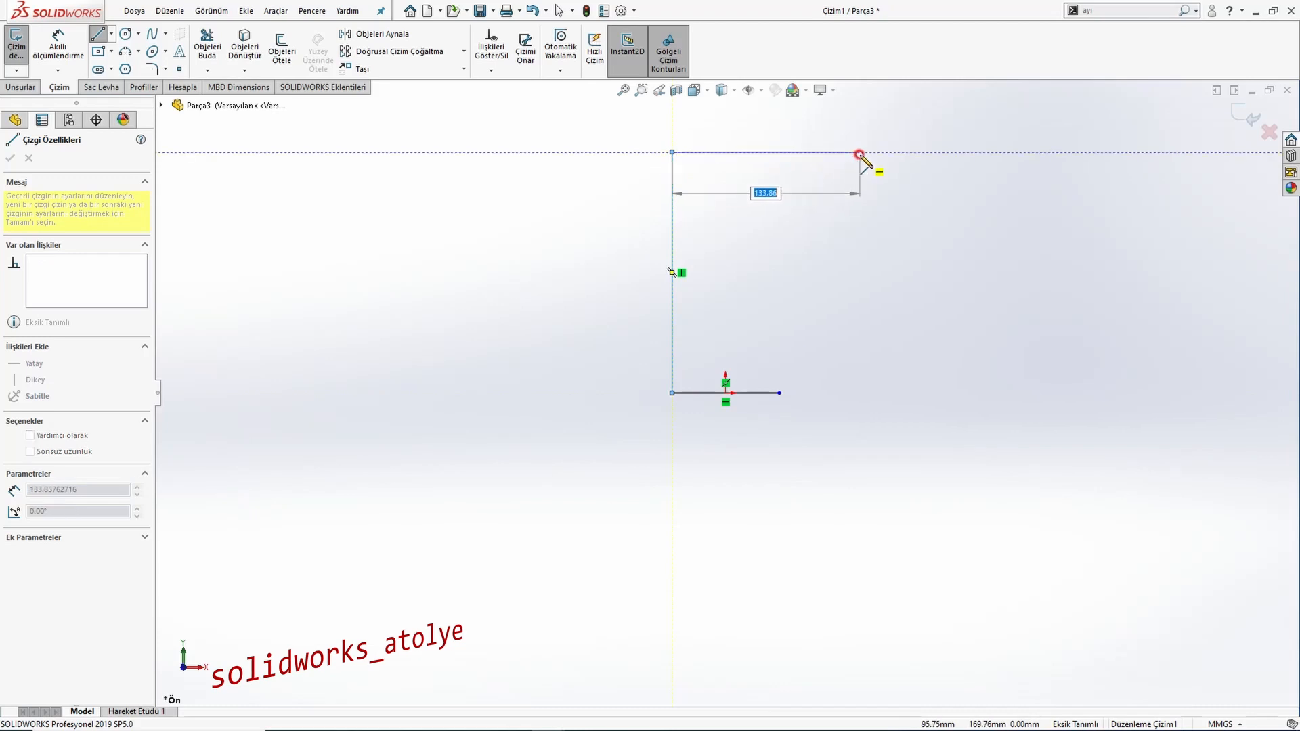
{"action": "left_click", "coordinate": [887, 151]}
{"action": "key", "text": "Escape"}
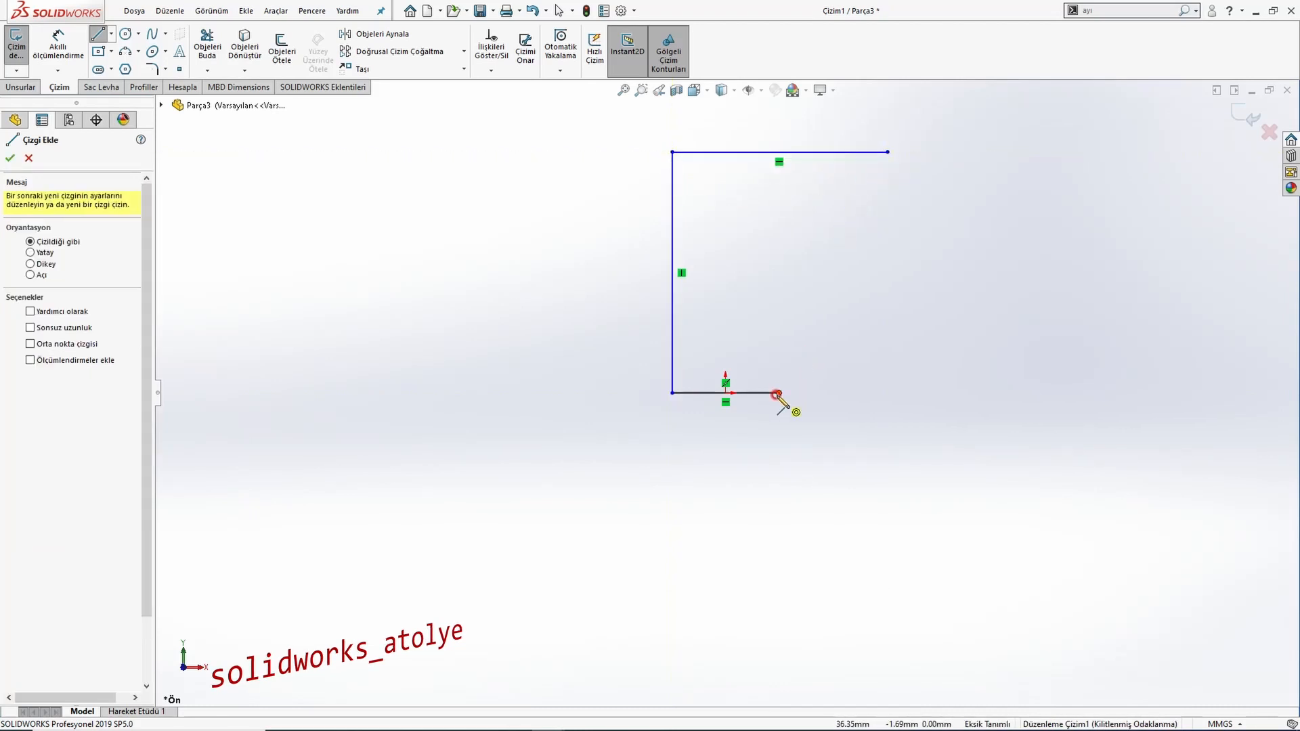
Close the L-shaped profile with a vertical line about 111 mm long from the base's right end, a horizontal line, and a vertical end line.
{"action": "left_click", "coordinate": [779, 393]}
{"action": "left_click", "coordinate": [779, 237]}
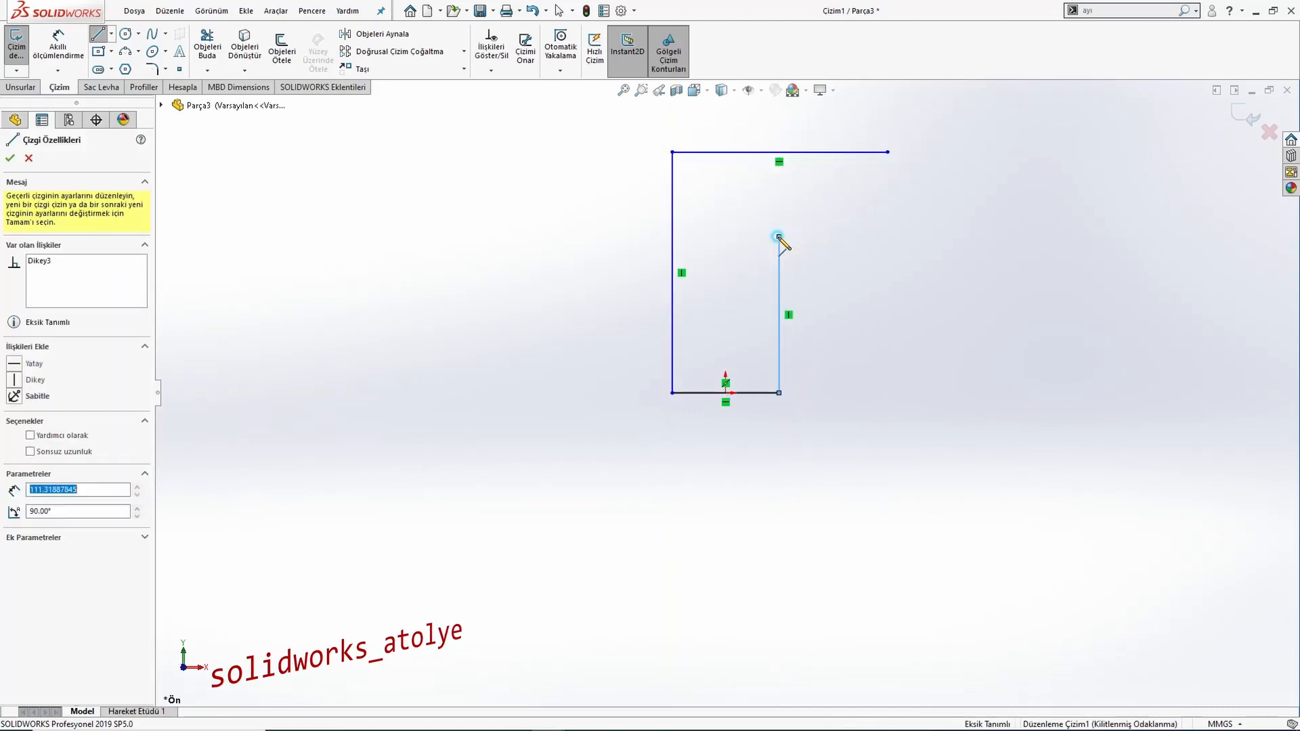
{"action": "left_click", "coordinate": [887, 237]}
{"action": "left_click", "coordinate": [888, 152]}
{"action": "key", "text": "Escape"}
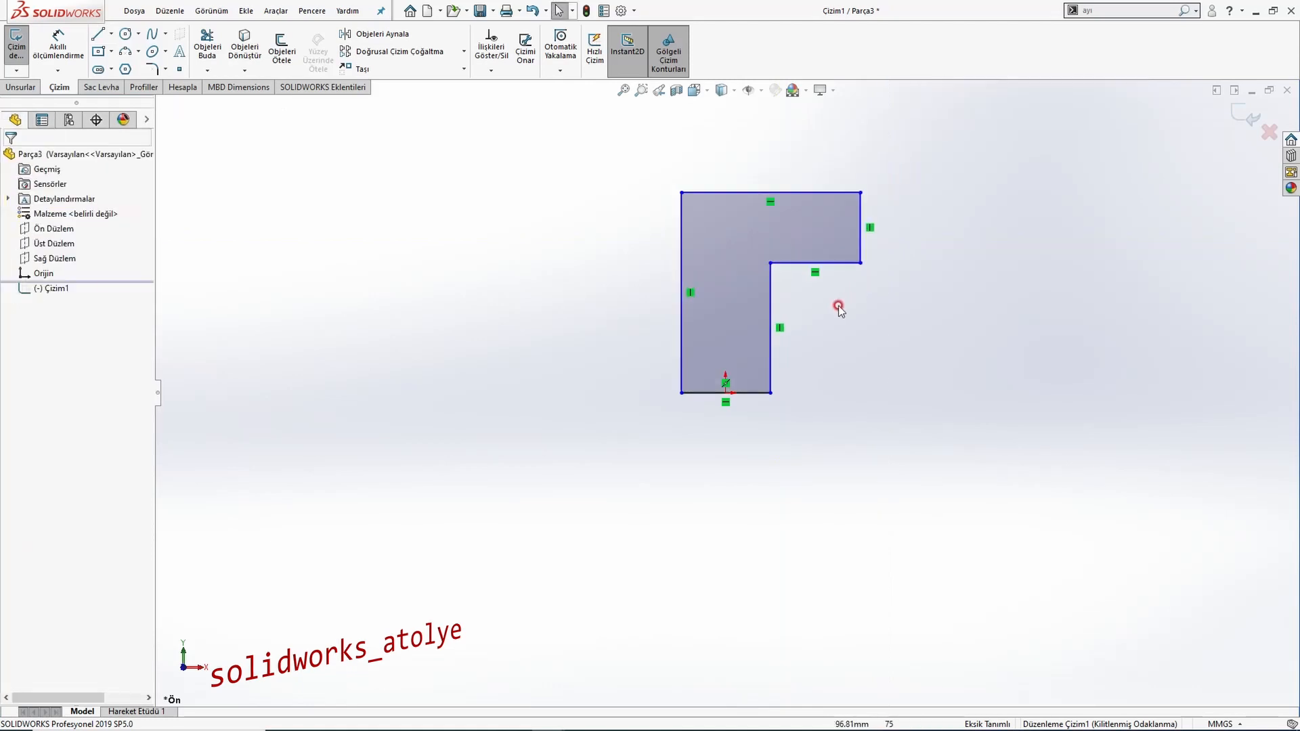
Check the Örnek126 drawing and dimension the profile's bottom edge to 200 mm.
{"action": "scroll", "coordinate": [838, 308], "scroll_direction": "down", "scroll_amount": 5}
{"action": "key", "text": "alt+Tab"}
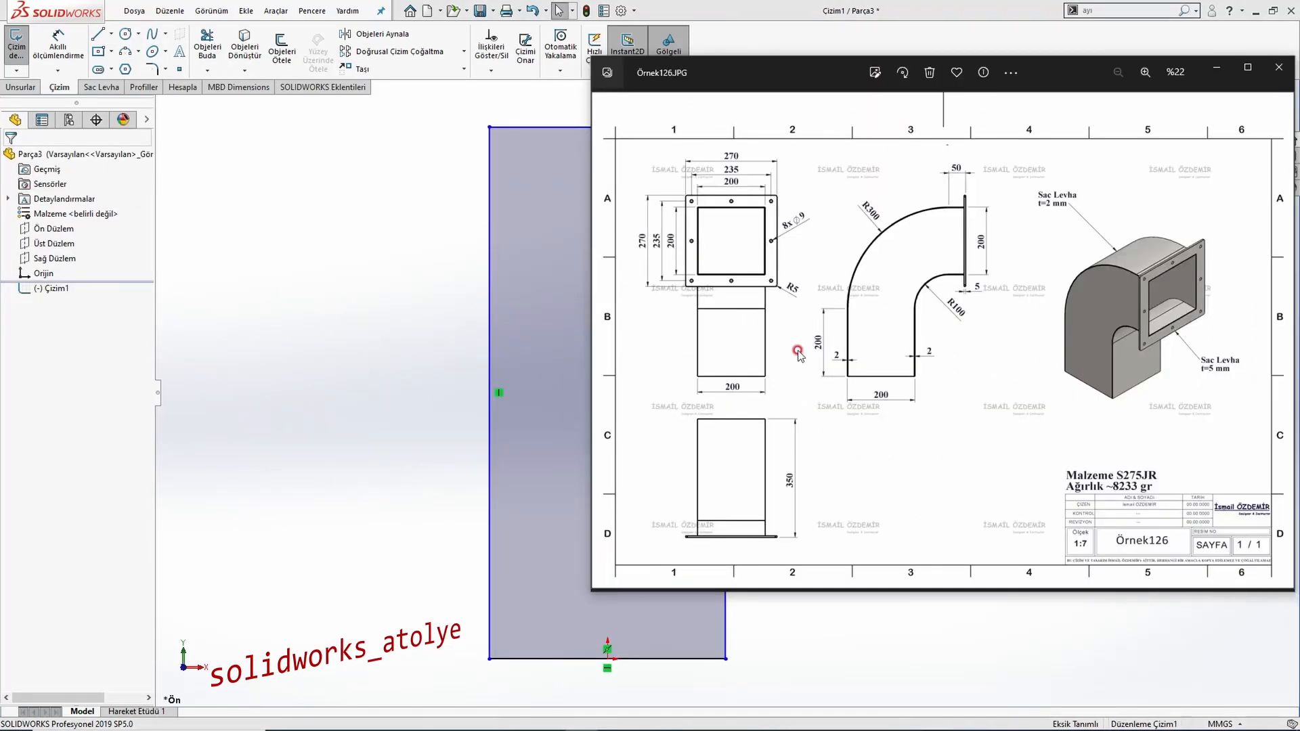
{"action": "left_click", "coordinate": [331, 310]}
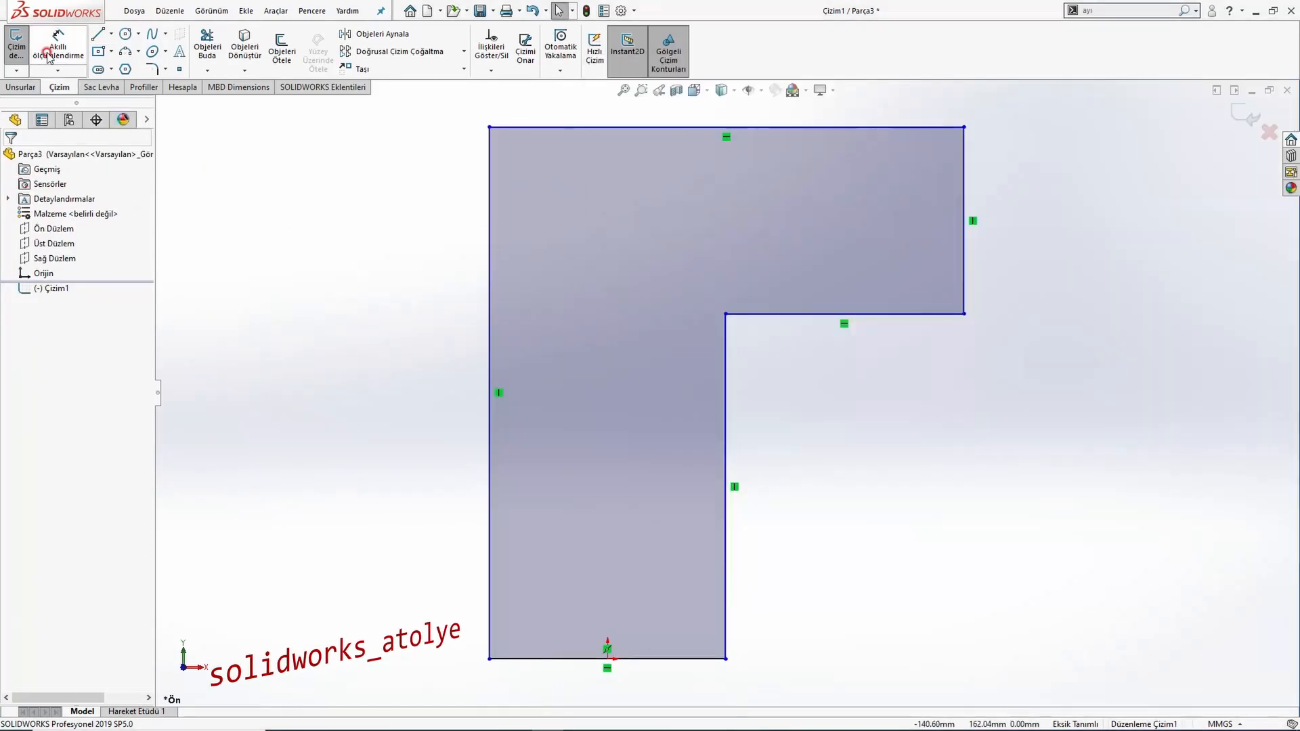
{"action": "left_click", "coordinate": [47, 52]}
{"action": "scroll", "coordinate": [583, 401], "scroll_direction": "up", "scroll_amount": 3}
{"action": "left_click", "coordinate": [644, 547]}
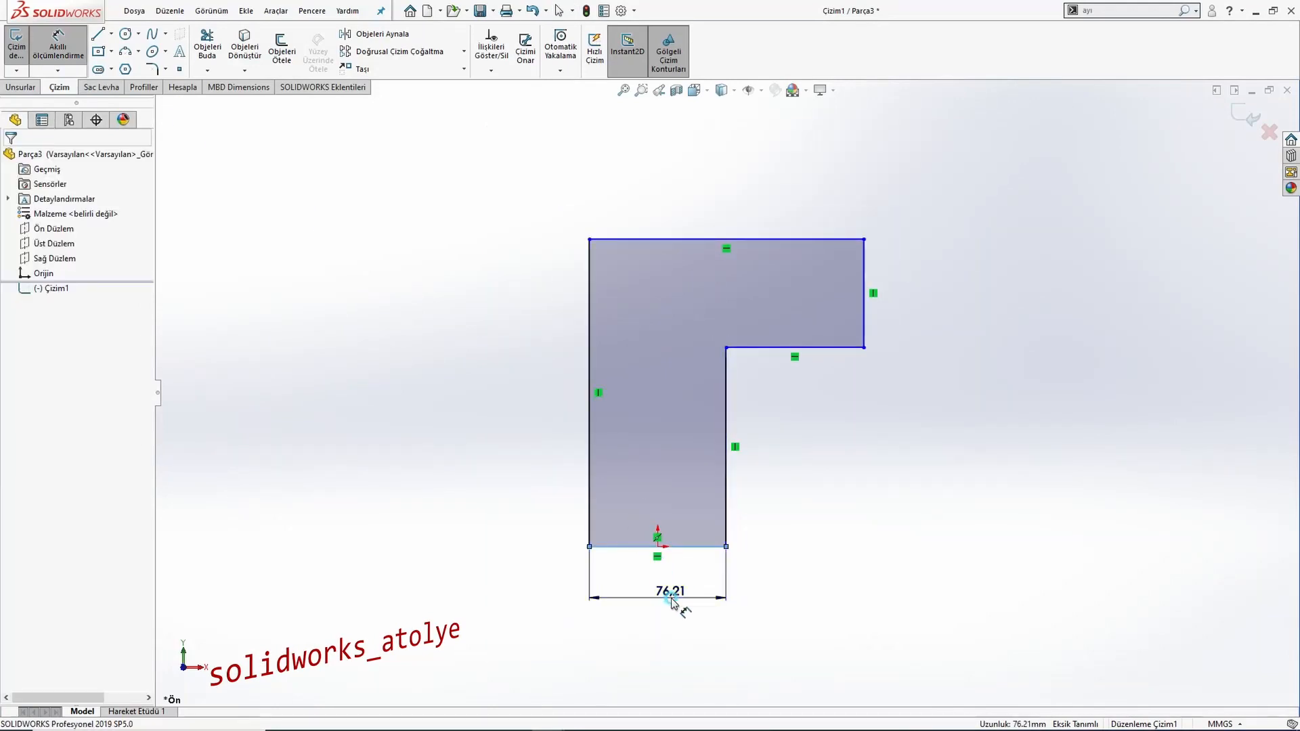
{"action": "left_click", "coordinate": [680, 599]}
{"action": "type", "text": "200"}
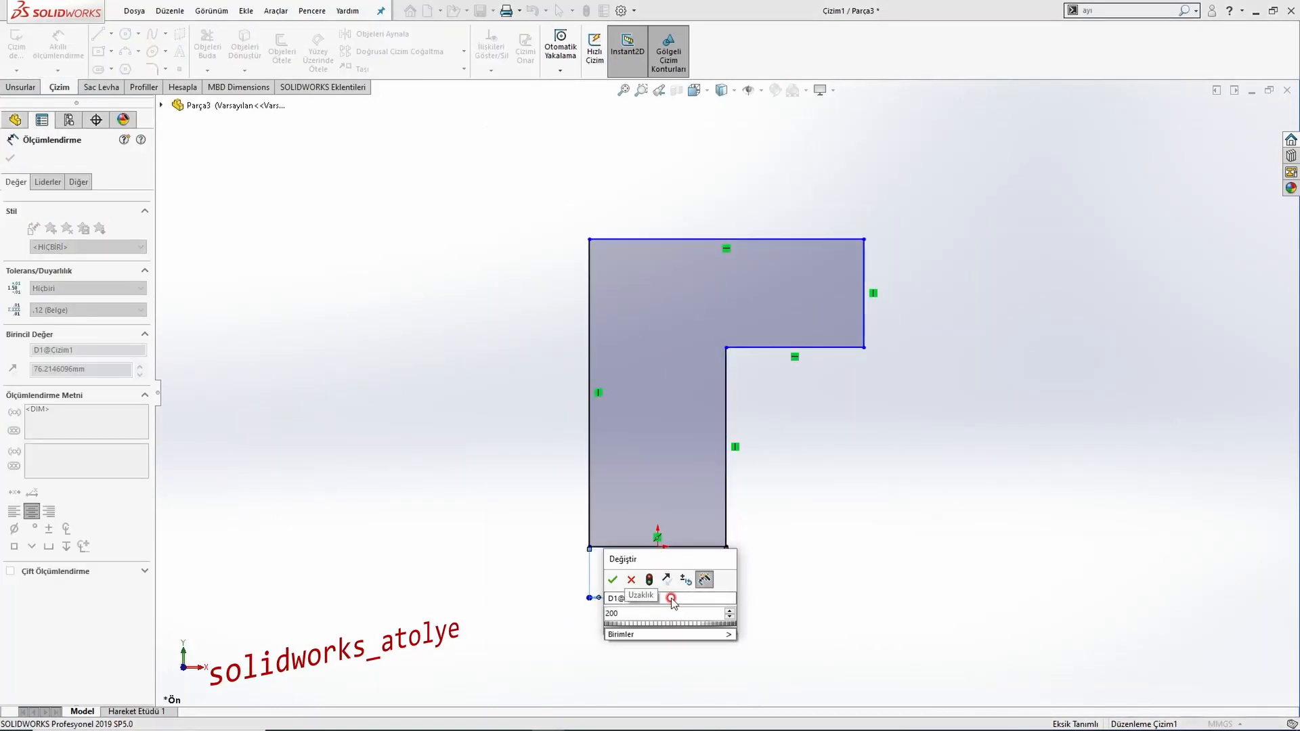
{"action": "key", "text": "Return"}
Dimension the vertical end edge of the profile's right arm to 200 mm.
{"action": "left_click", "coordinate": [865, 299]}
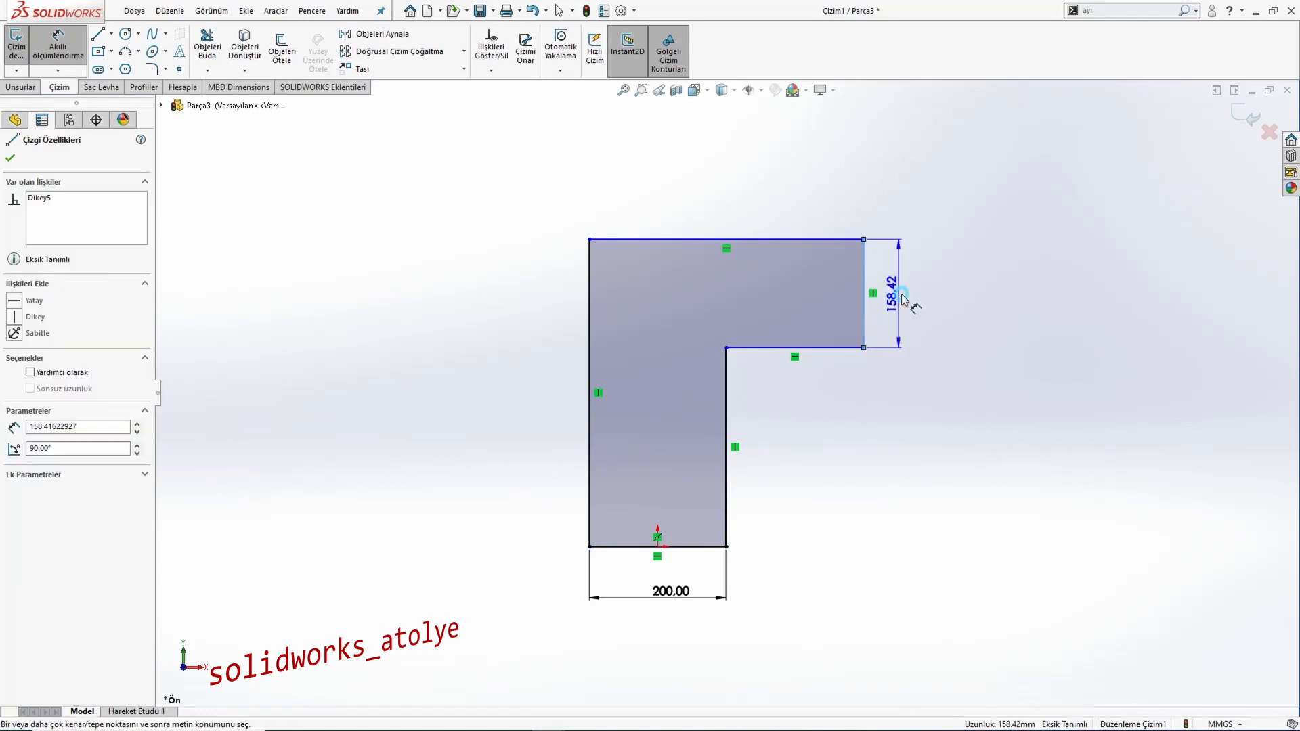
{"action": "left_click", "coordinate": [921, 298]}
{"action": "type", "text": "200"}
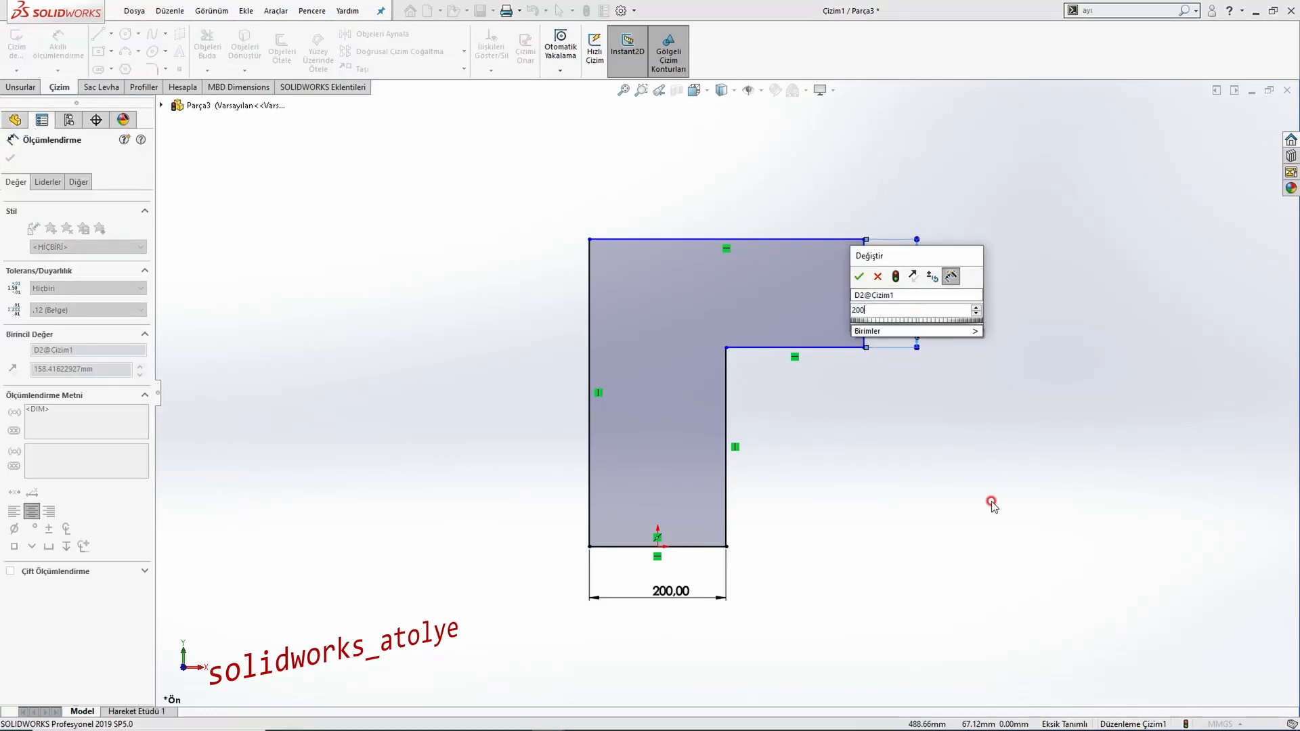
{"action": "key", "text": "Return"}
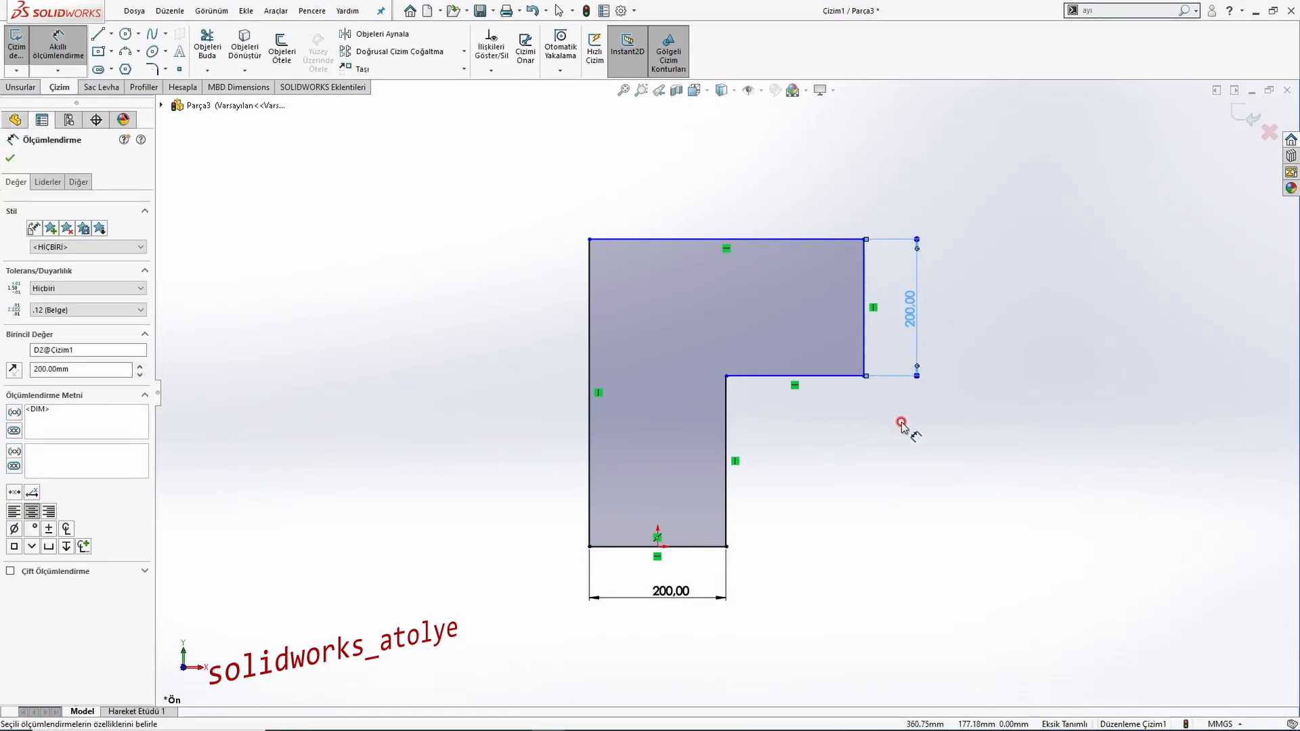
{"action": "key", "text": "Escape"}
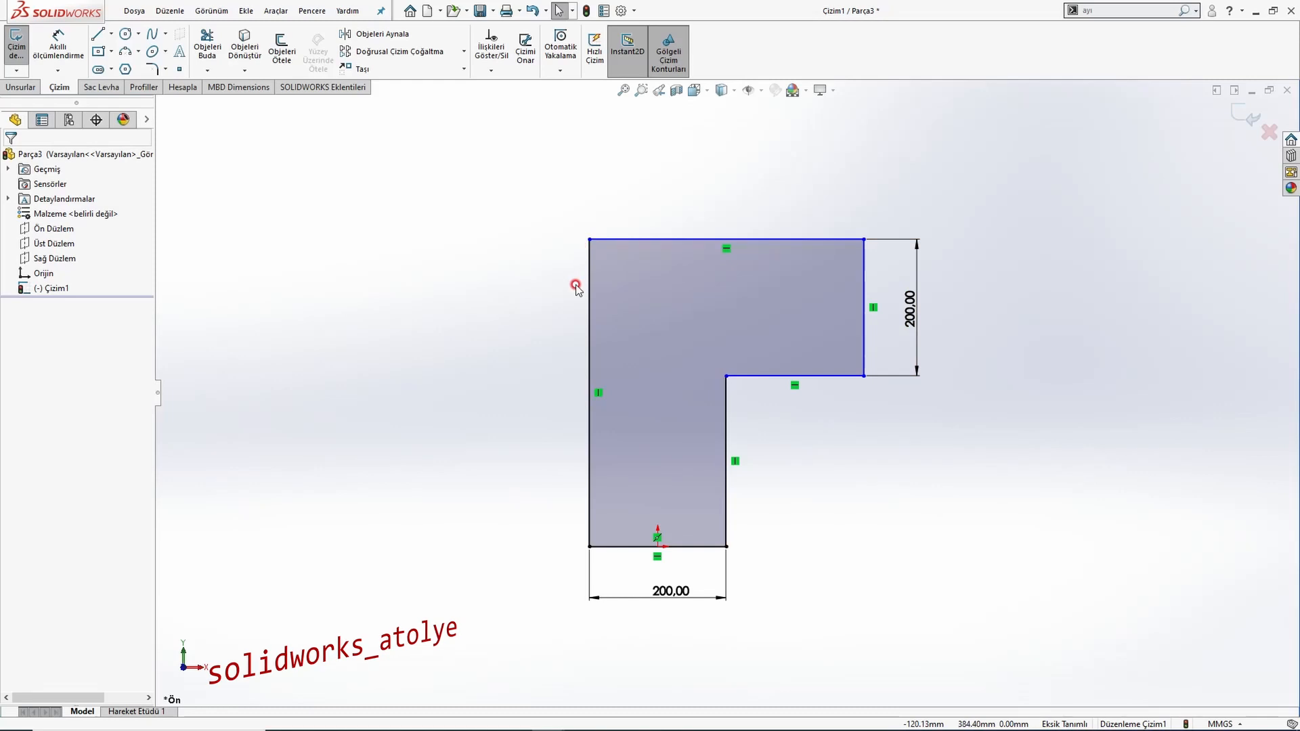
Round the profile's outer upper-left corner with a 300 mm sketch fillet.
{"action": "left_click", "coordinate": [150, 67]}
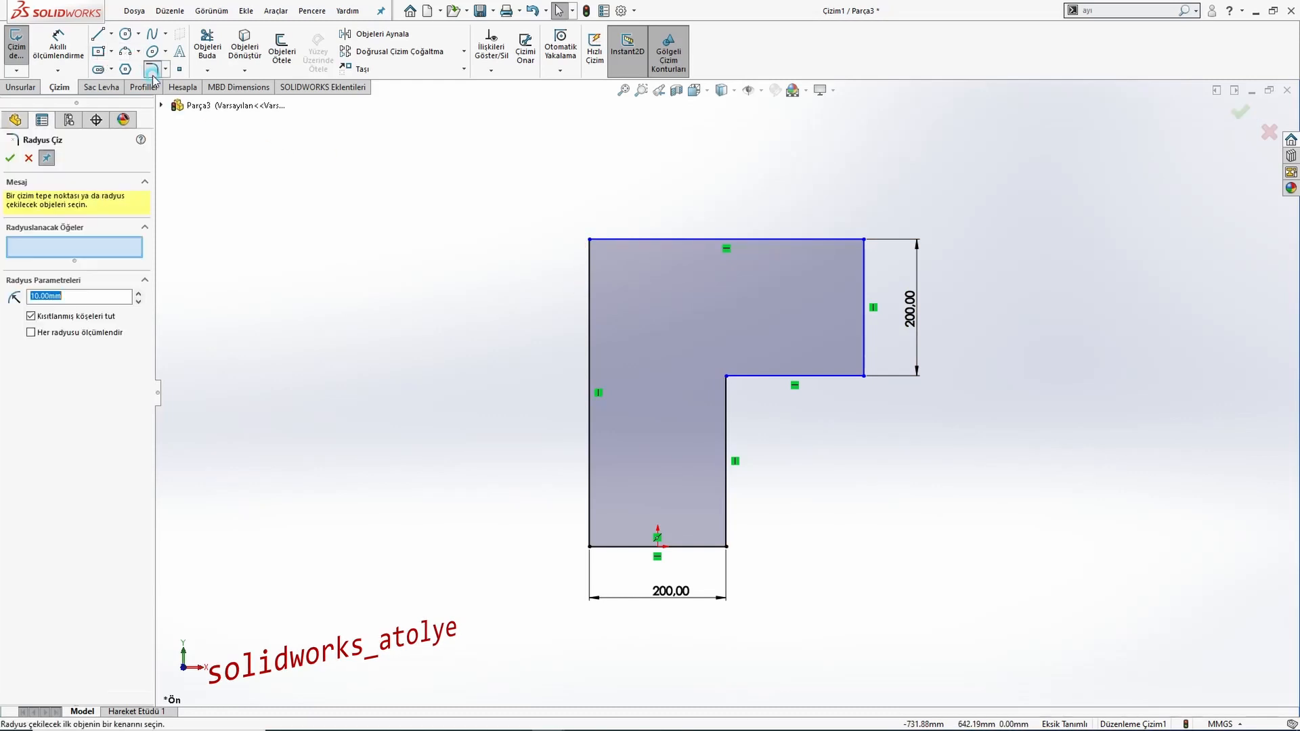
{"action": "left_click", "coordinate": [592, 240]}
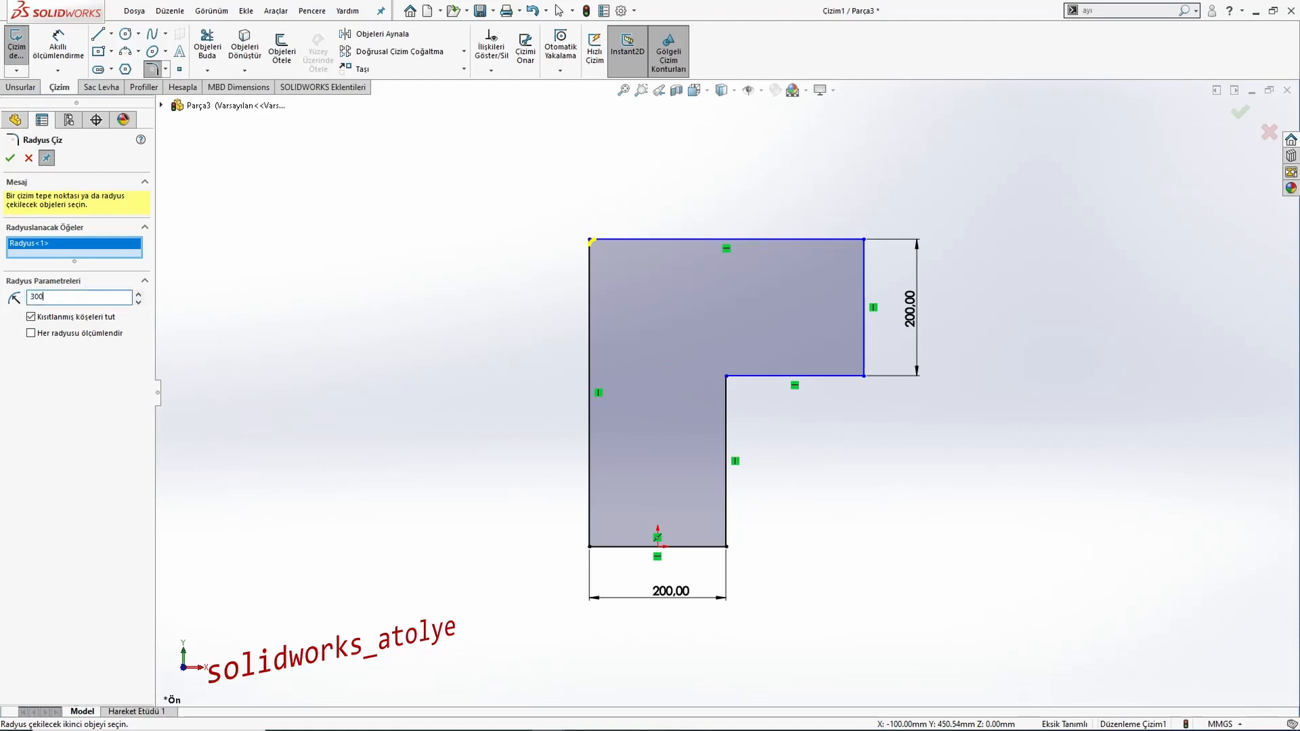
{"action": "key", "text": "Return"}
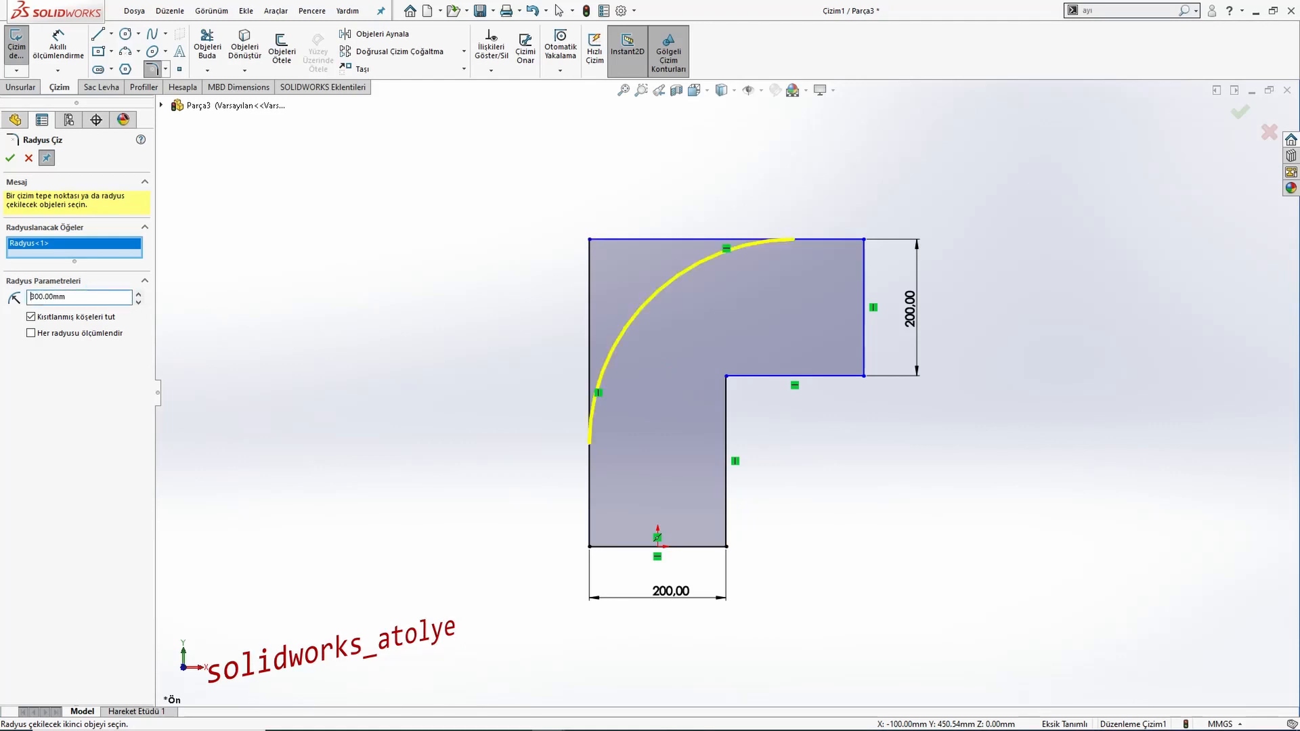
{"action": "left_click", "coordinate": [9, 160]}
{"action": "scroll", "coordinate": [718, 370], "scroll_direction": "up", "scroll_amount": 2}
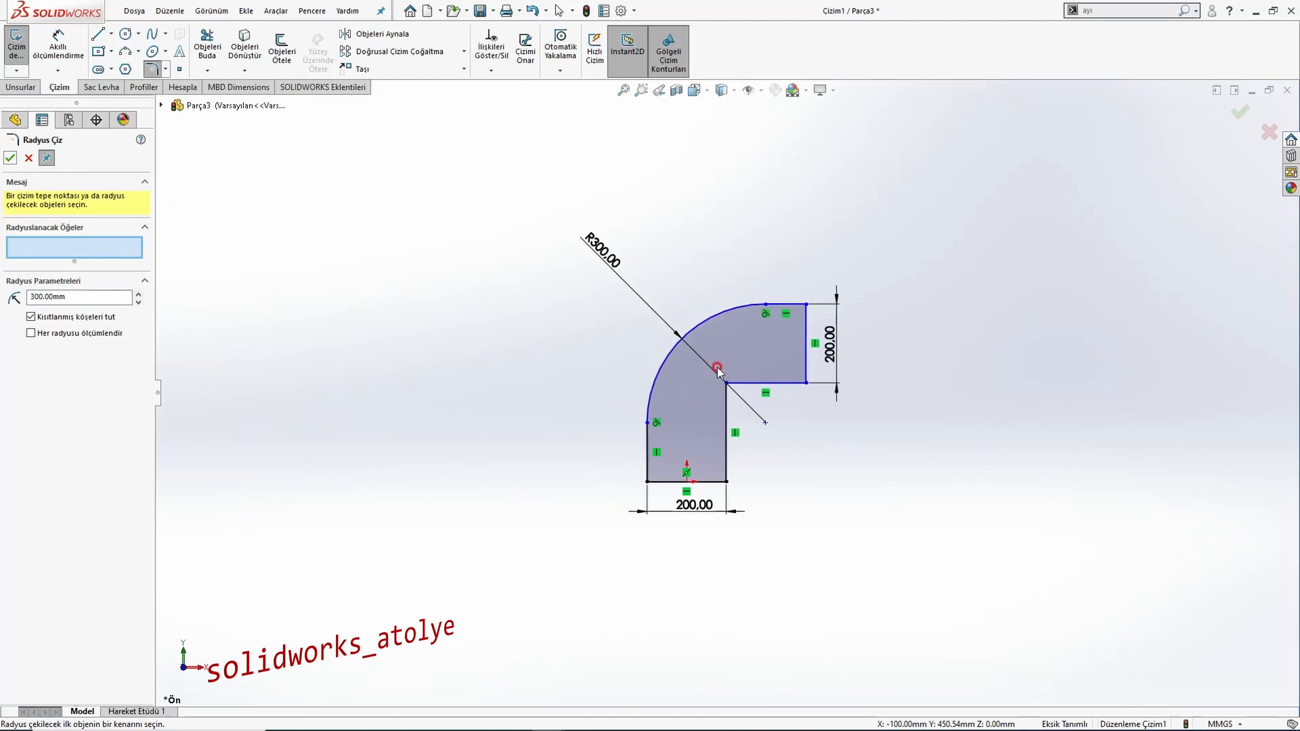
{"action": "scroll", "coordinate": [752, 375], "scroll_direction": "down", "scroll_amount": 2}
{"action": "key", "text": "Escape"}
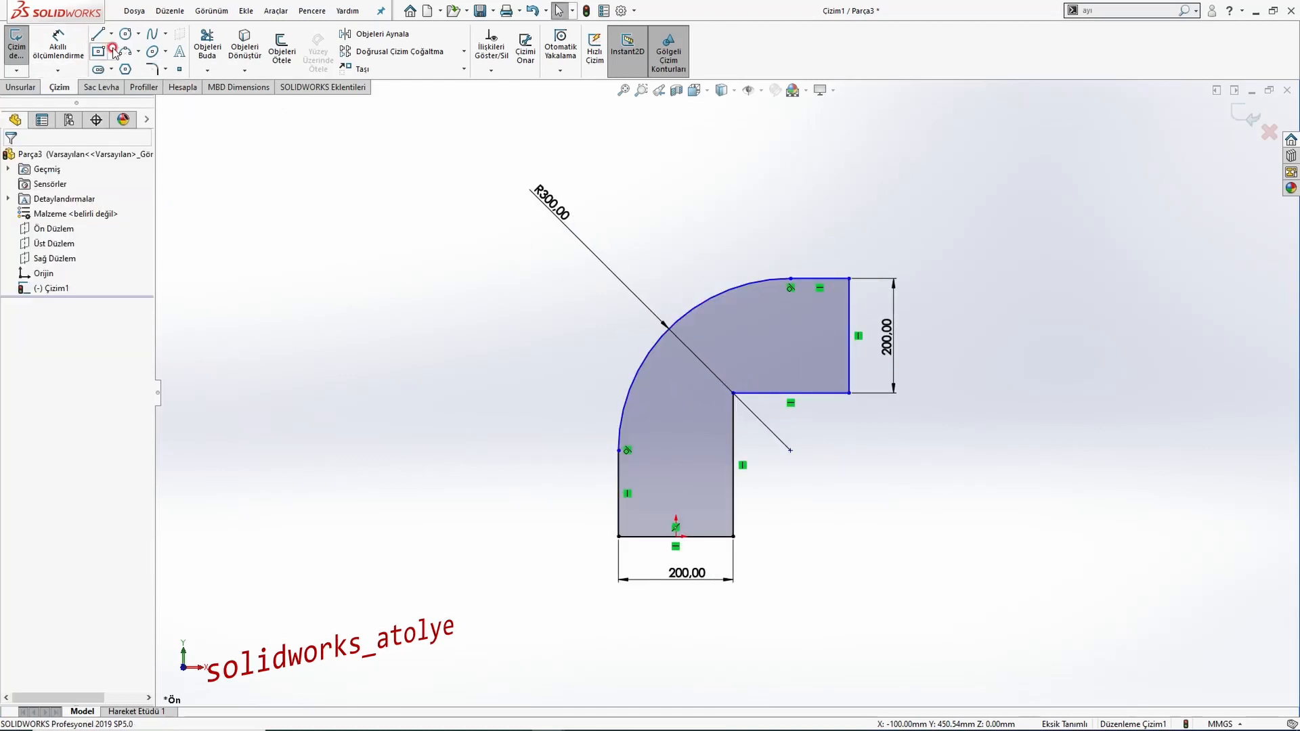
Round the profile's inner corner with a 100 mm sketch fillet.
{"action": "left_click", "coordinate": [153, 69]}
{"action": "left_click", "coordinate": [730, 412]}
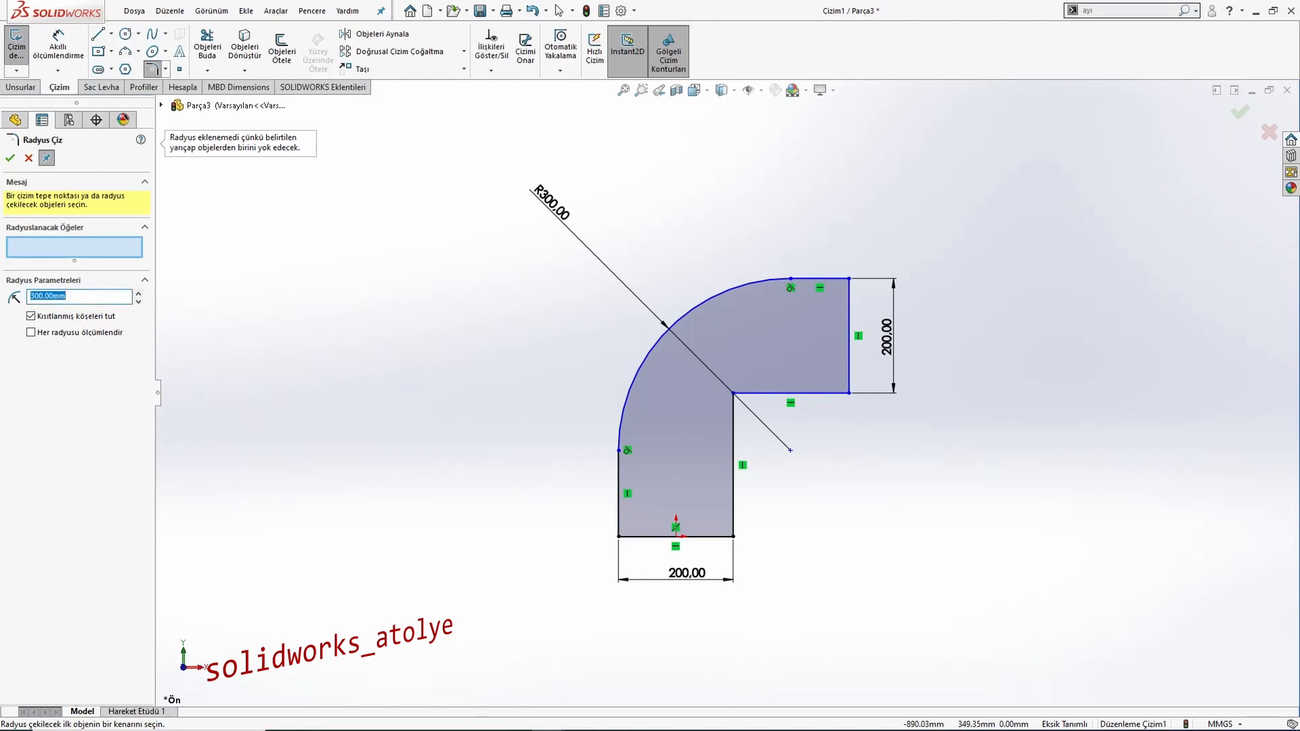
{"action": "left_click", "coordinate": [735, 396]}
{"action": "left_click", "coordinate": [9, 159]}
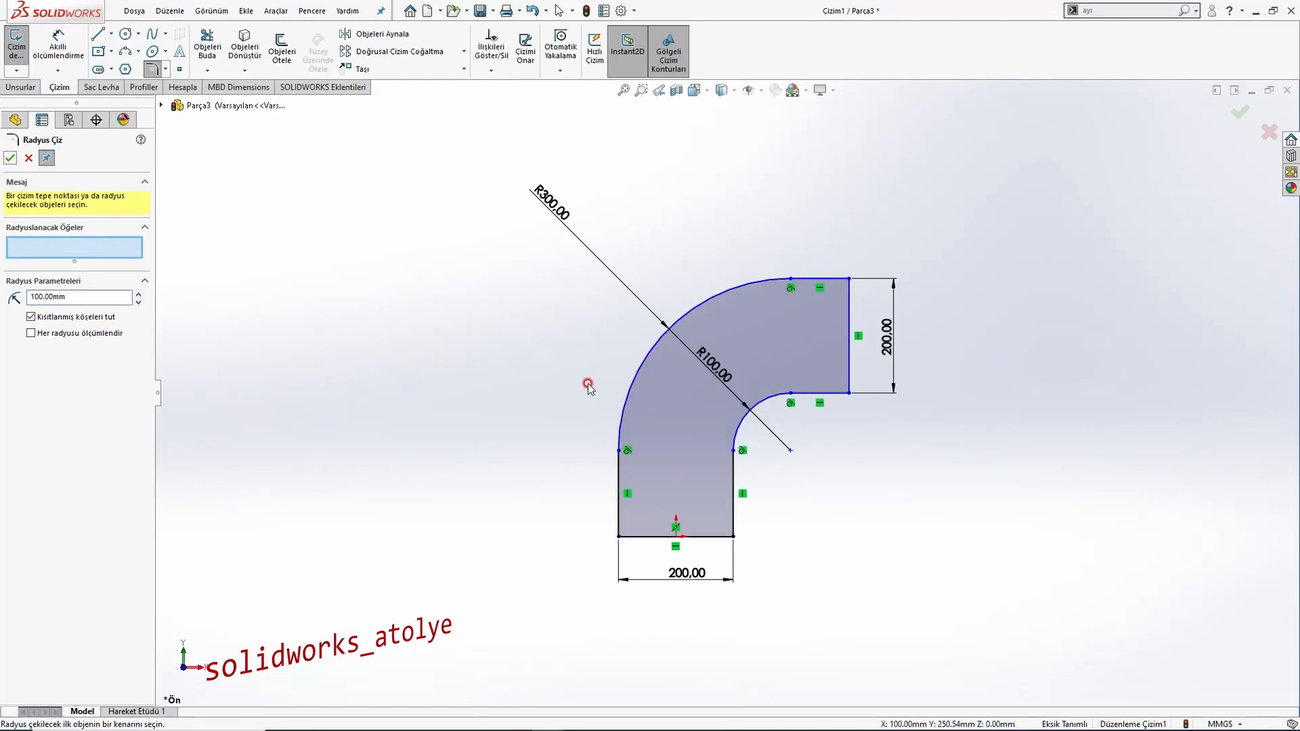
{"action": "key", "text": "Escape"}
Stretch the elbow profile up and to the right, making its straight legs about 286 mm horizontally and 304 mm vertically.
{"action": "scroll", "coordinate": [588, 386], "scroll_direction": "up", "scroll_amount": 1}
{"action": "mouse_move", "coordinate": [758, 276]}
{"action": "left_mouse_down"}
{"action": "mouse_move", "coordinate": [758, 209]}
{"action": "mouse_move", "coordinate": [897, 204]}
{"action": "left_mouse_up"}
{"action": "left_click", "coordinate": [856, 465]}
Check the Örnek126 drawing and dimension the upper straight horizontal edge to 50 mm.
{"action": "key", "text": "alt+Tab"}
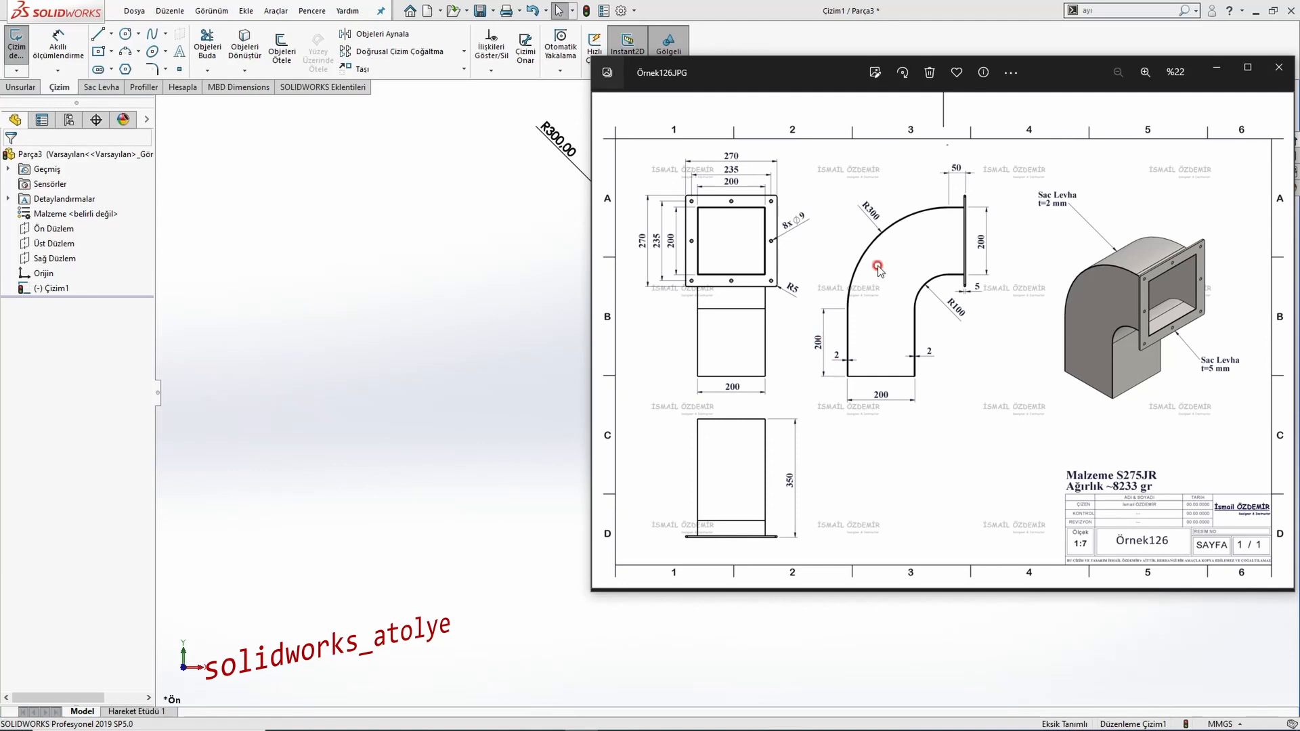
{"action": "left_click", "coordinate": [429, 242]}
{"action": "left_click", "coordinate": [41, 46]}
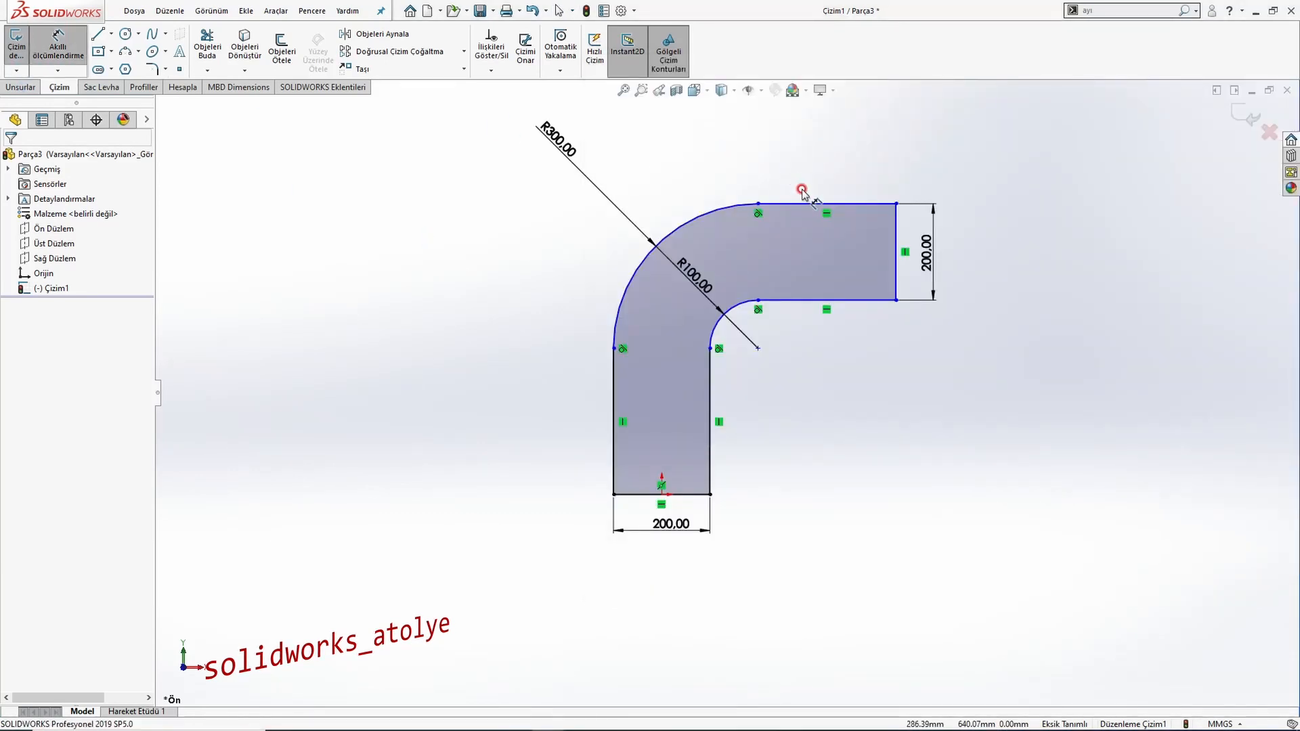
{"action": "left_click", "coordinate": [812, 205]}
{"action": "left_click", "coordinate": [786, 160]}
{"action": "type", "text": "50"}
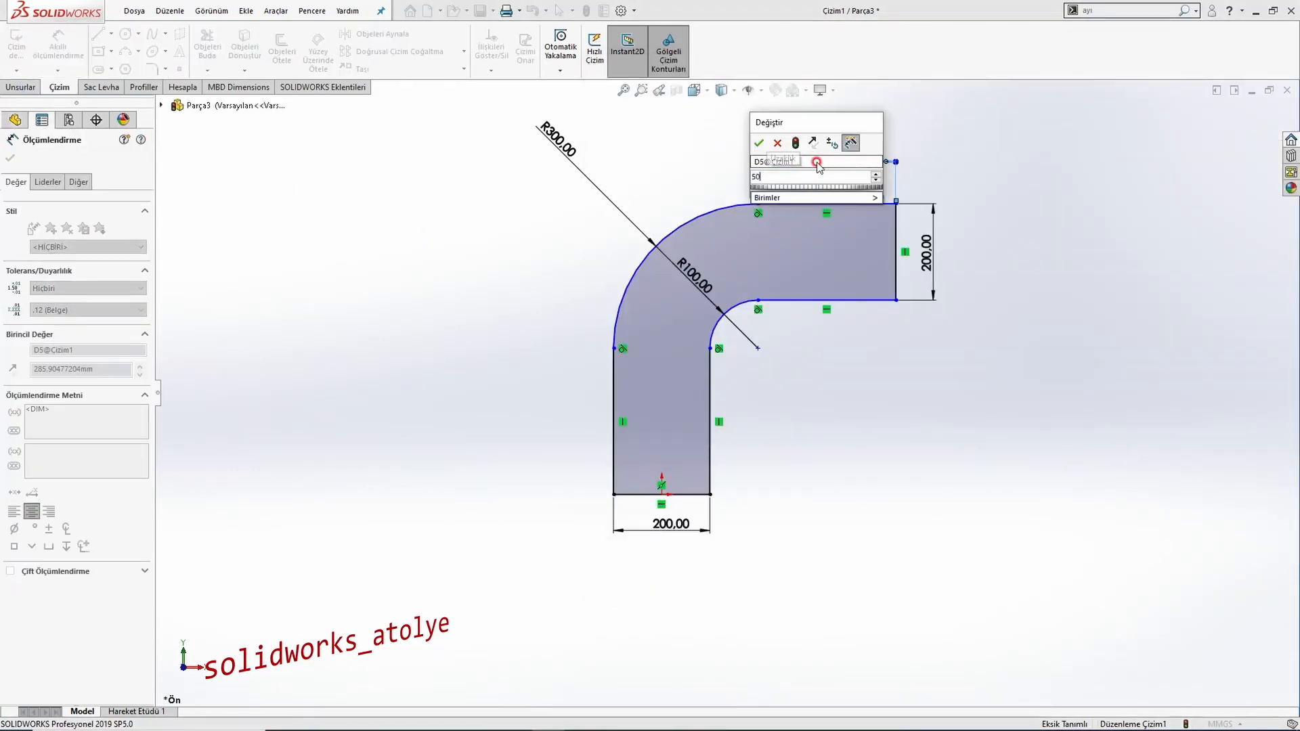
{"action": "key", "text": "Return"}
Dimension the profile's outer vertical edge to 200 mm.
{"action": "left_click", "coordinate": [614, 380]}
{"action": "left_click", "coordinate": [543, 406]}
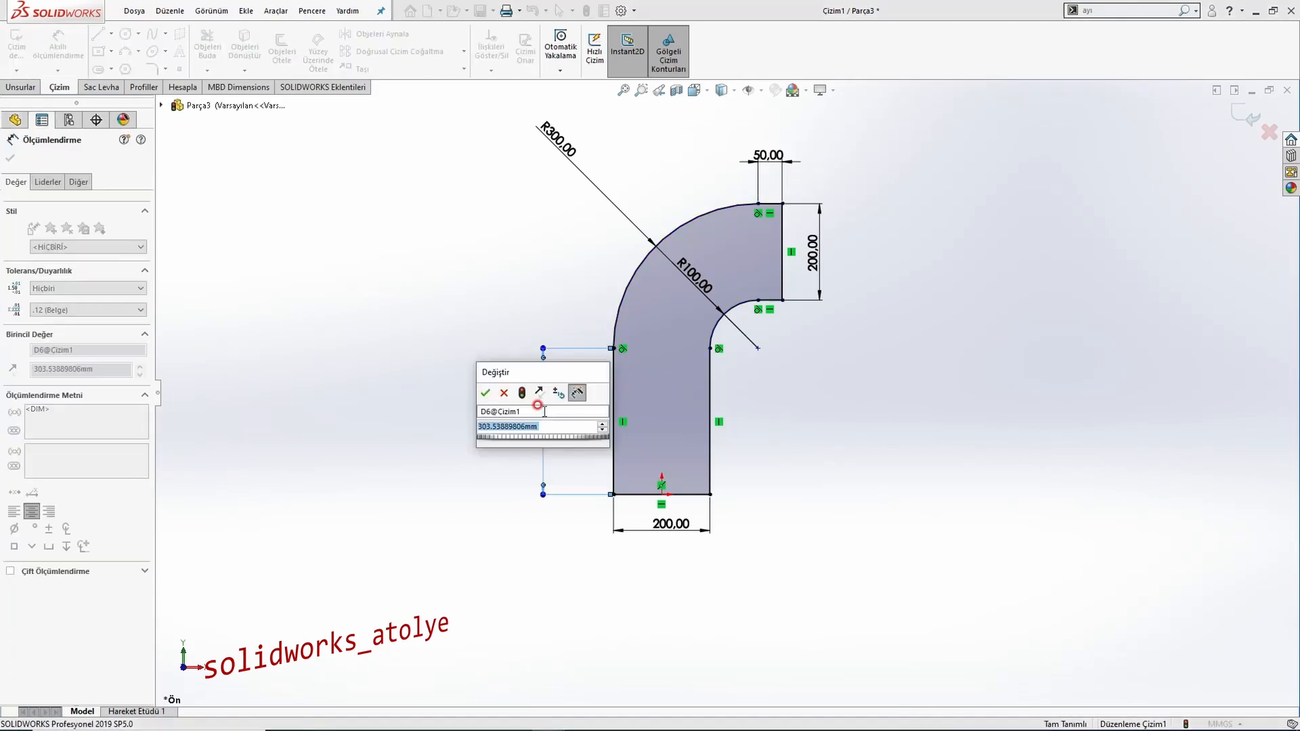
{"action": "type", "text": "200"}
{"action": "key", "text": "Return"}
{"action": "key", "text": "Escape"}
{"action": "scroll", "coordinate": [667, 363], "scroll_direction": "down", "scroll_amount": 3}
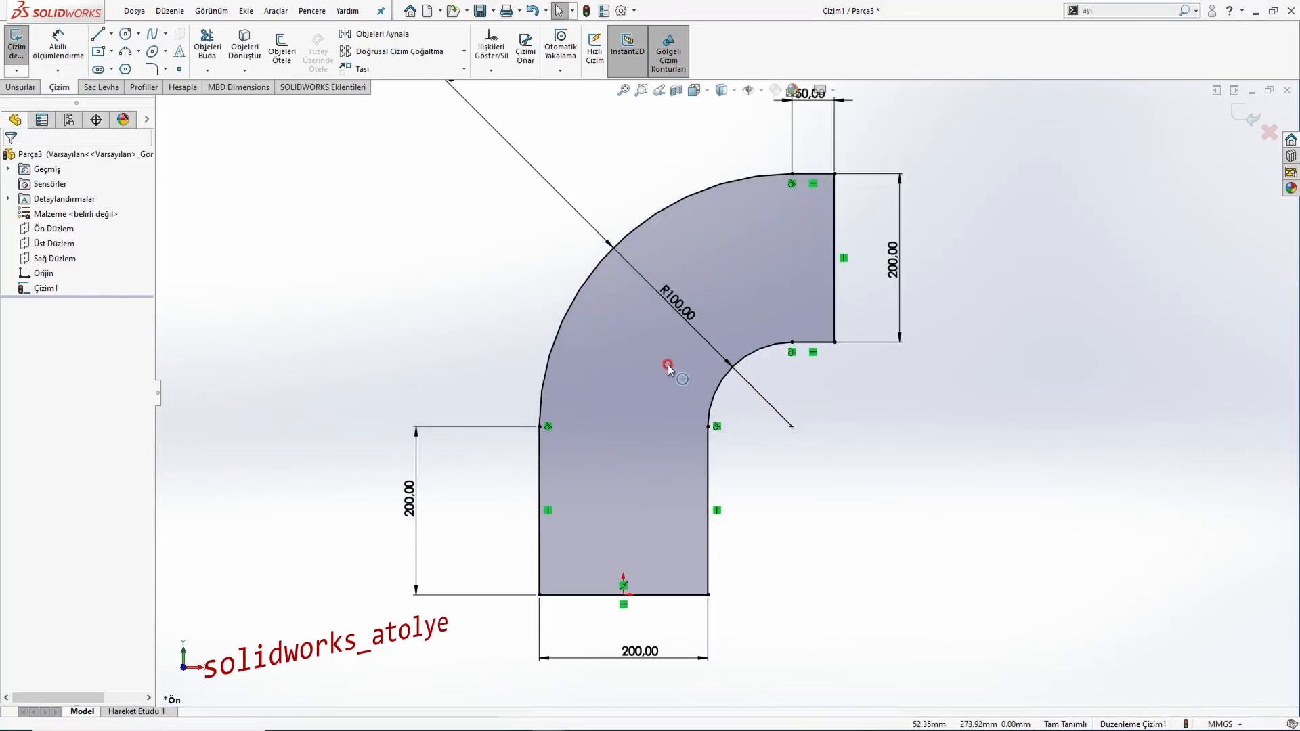
Move the R100 dimension clear of the profile and convert the whole closed elbow profile to construction geometry.
{"action": "left_click", "coordinate": [667, 366]}
{"action": "left_click_drag", "start_coordinate": [674, 293], "coordinate": [668, 361]}
{"action": "scroll", "coordinate": [665, 456], "scroll_direction": "up", "scroll_amount": 2}
{"action": "left_click", "coordinate": [664, 456]}
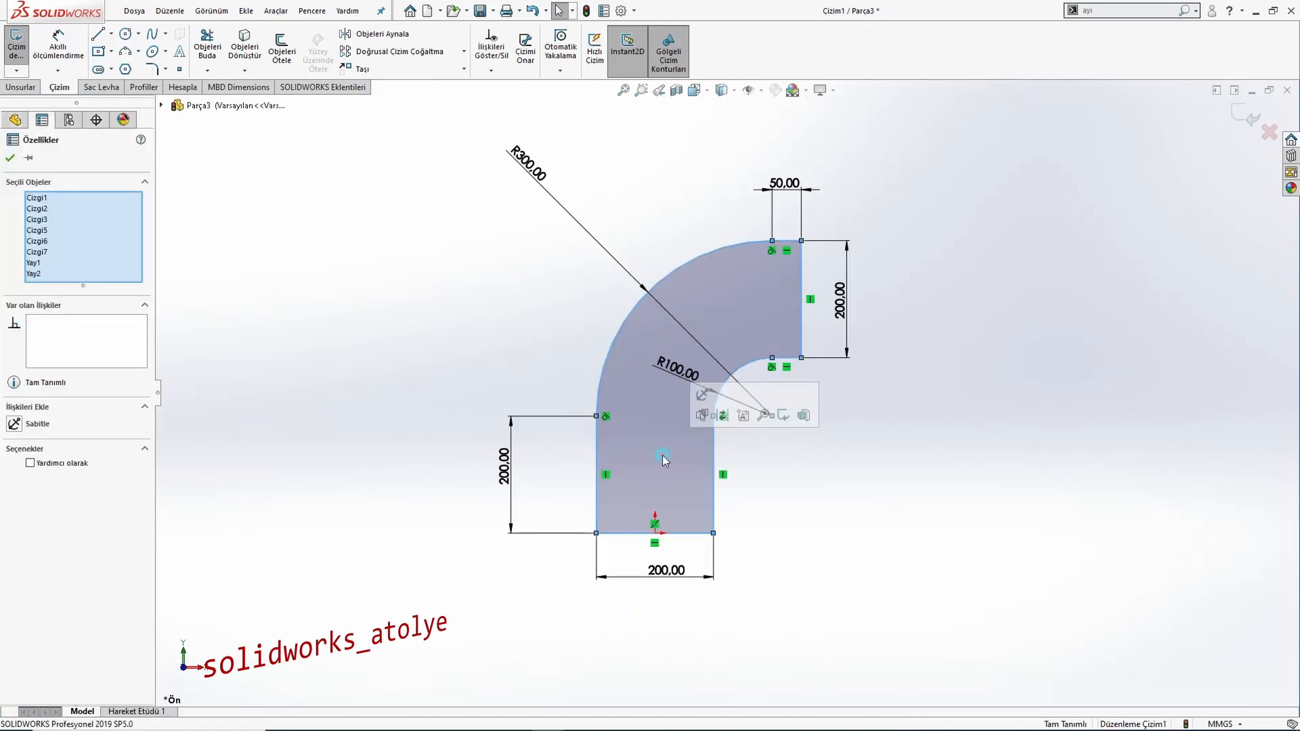
{"action": "left_click", "coordinate": [723, 415]}
{"action": "scroll", "coordinate": [717, 440], "scroll_direction": "down", "scroll_amount": 2}
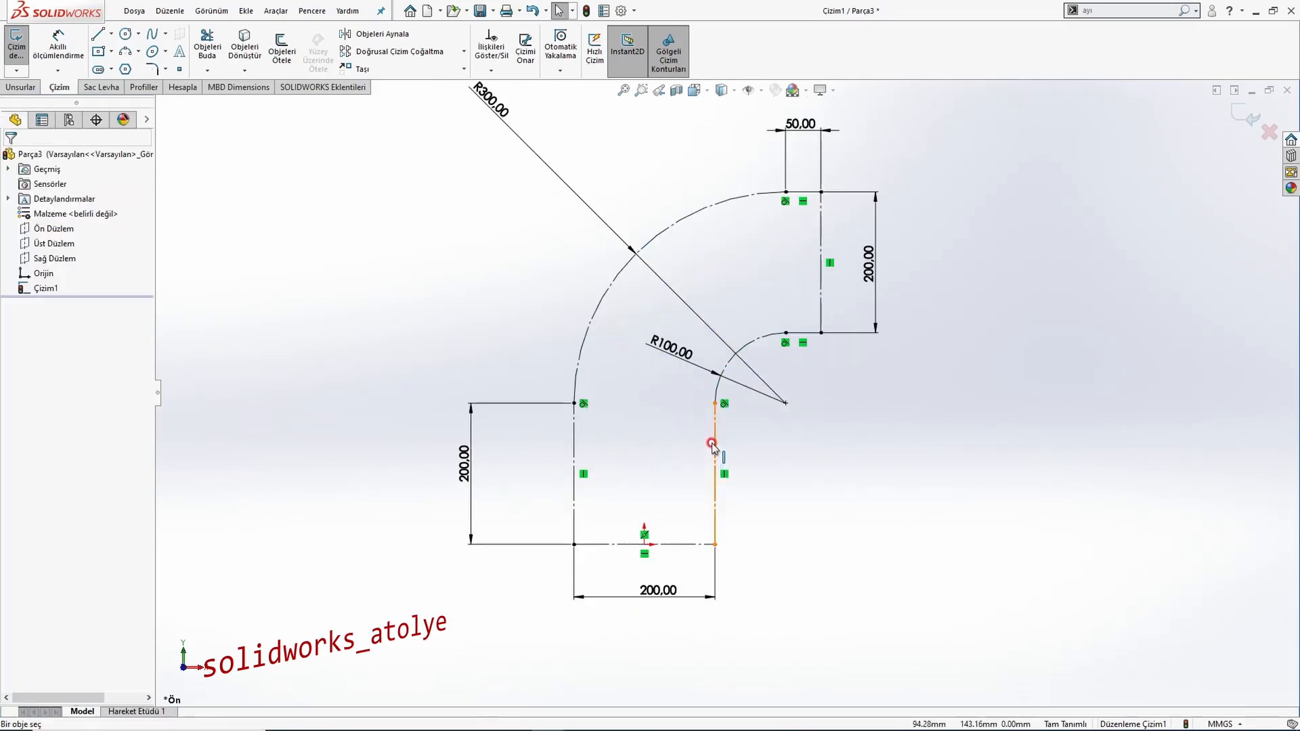
Turn the inner vertical line, the R100 arc and the inner short horizontal line back into solid sketch geometry.
{"action": "left_click", "coordinate": [714, 440]}
{"action": "left_click", "coordinate": [739, 351], "text": "ctrl"}
{"action": "left_click", "coordinate": [804, 333], "text": "ctrl"}
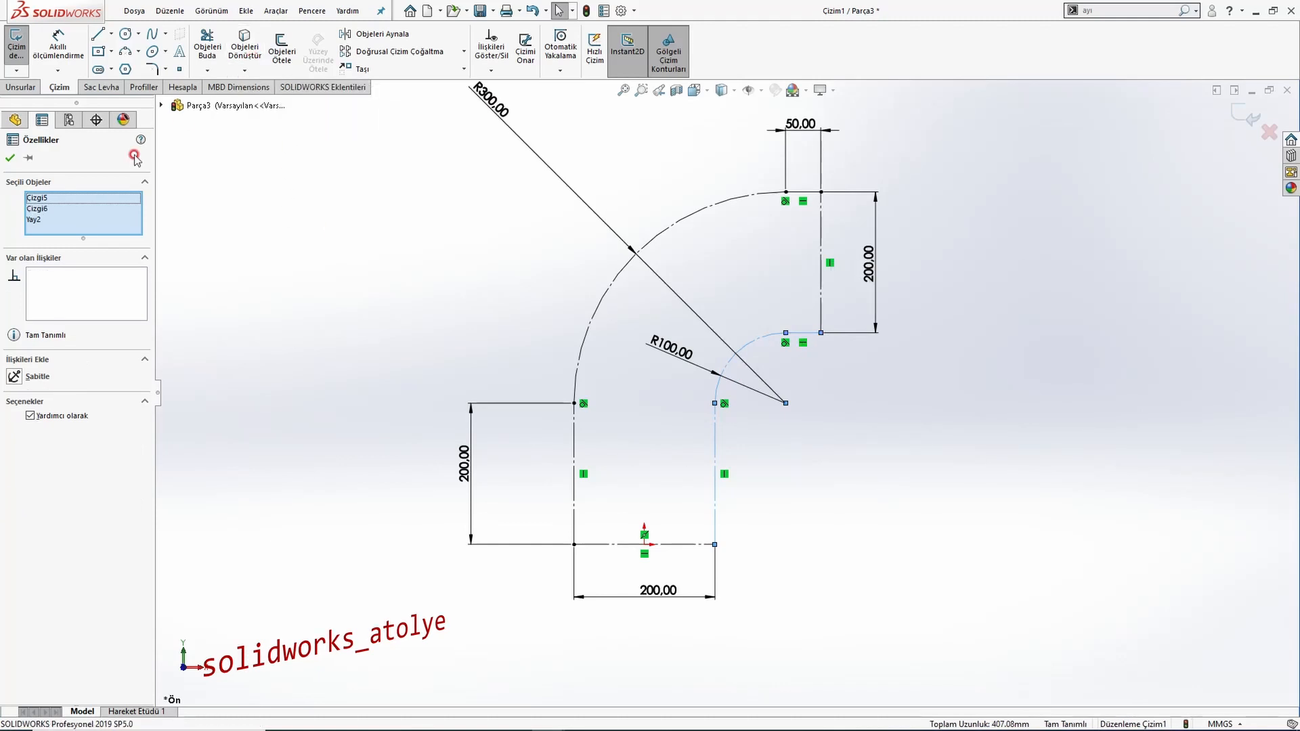
{"action": "left_click", "coordinate": [42, 416]}
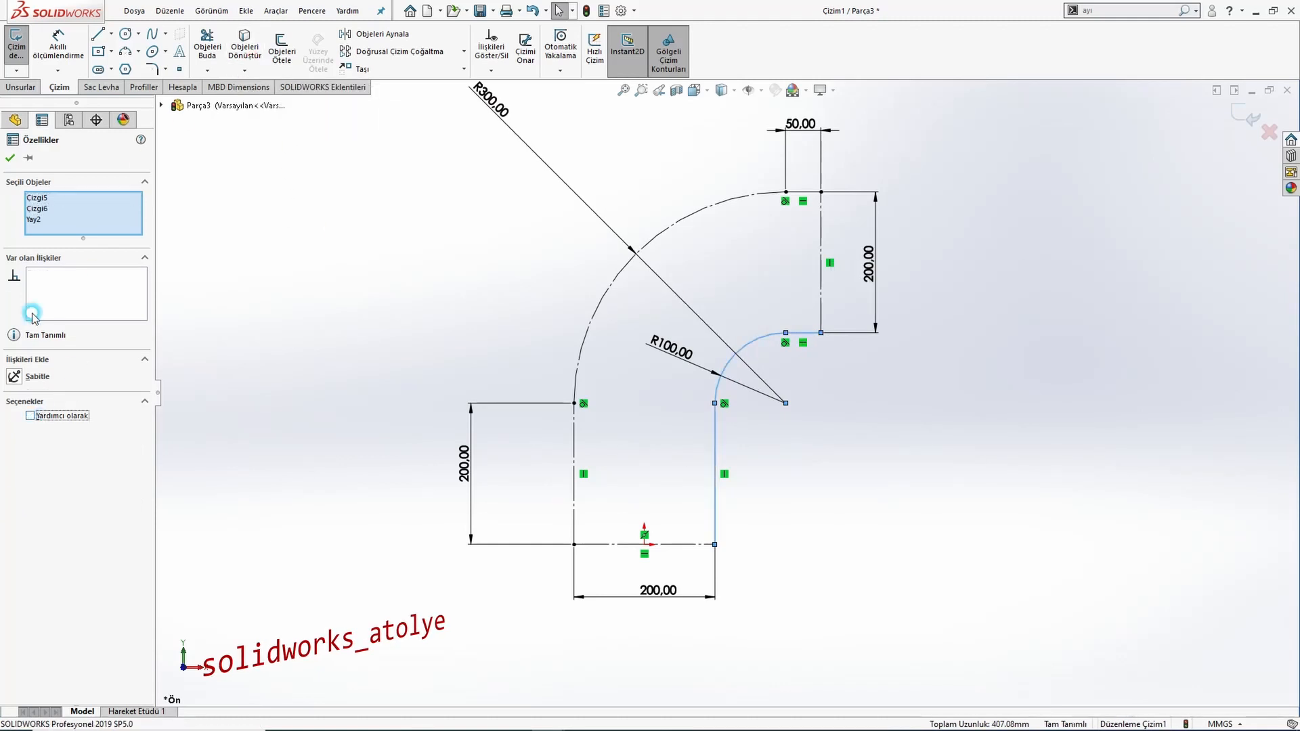
{"action": "left_click", "coordinate": [10, 161]}
{"action": "key", "text": "z"}
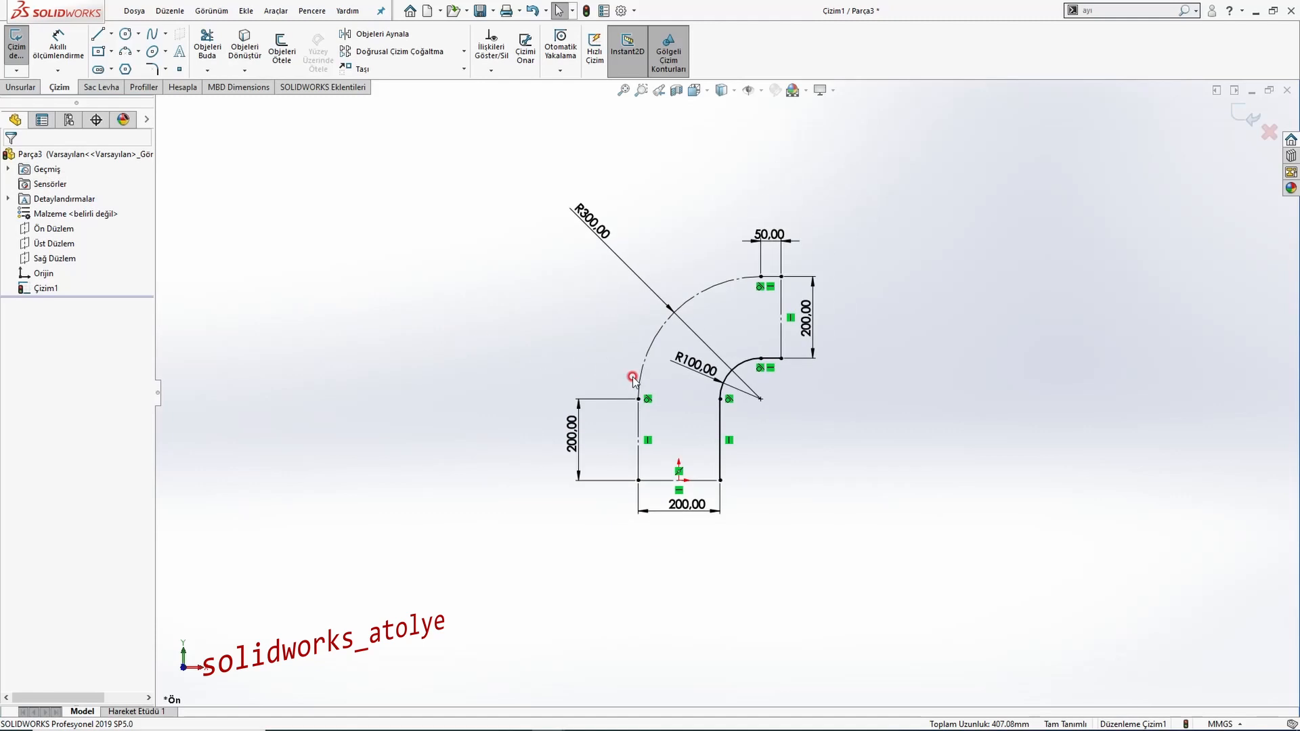
Start a sheet metal Base Flange from the inner elbow chain with a 2 mm thickness.
{"action": "left_click", "coordinate": [105, 88]}
{"action": "left_click", "coordinate": [30, 54]}
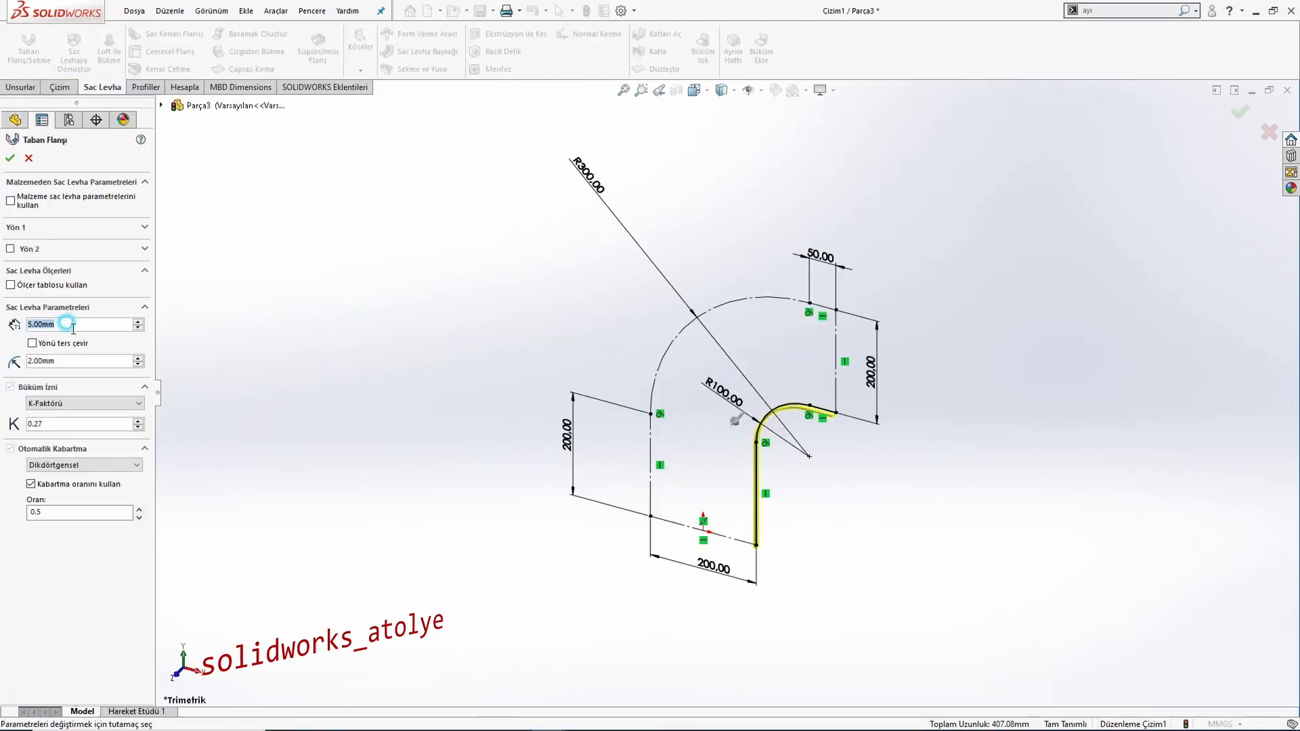
{"action": "left_click", "coordinate": [76, 358]}
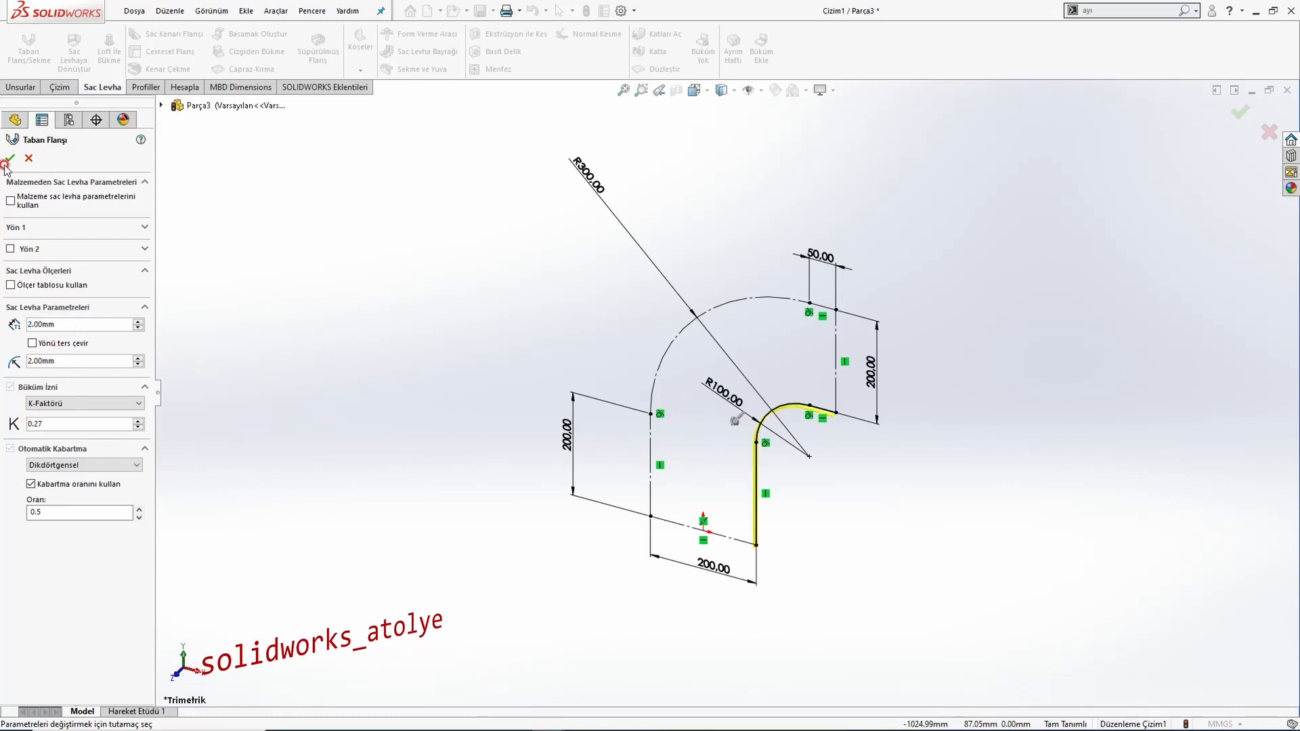
Check the Örnek126 drawing and extrude the base flange 200 mm with the Mid Plane (Orta Düzlem) end condition.
{"action": "left_click", "coordinate": [72, 231]}
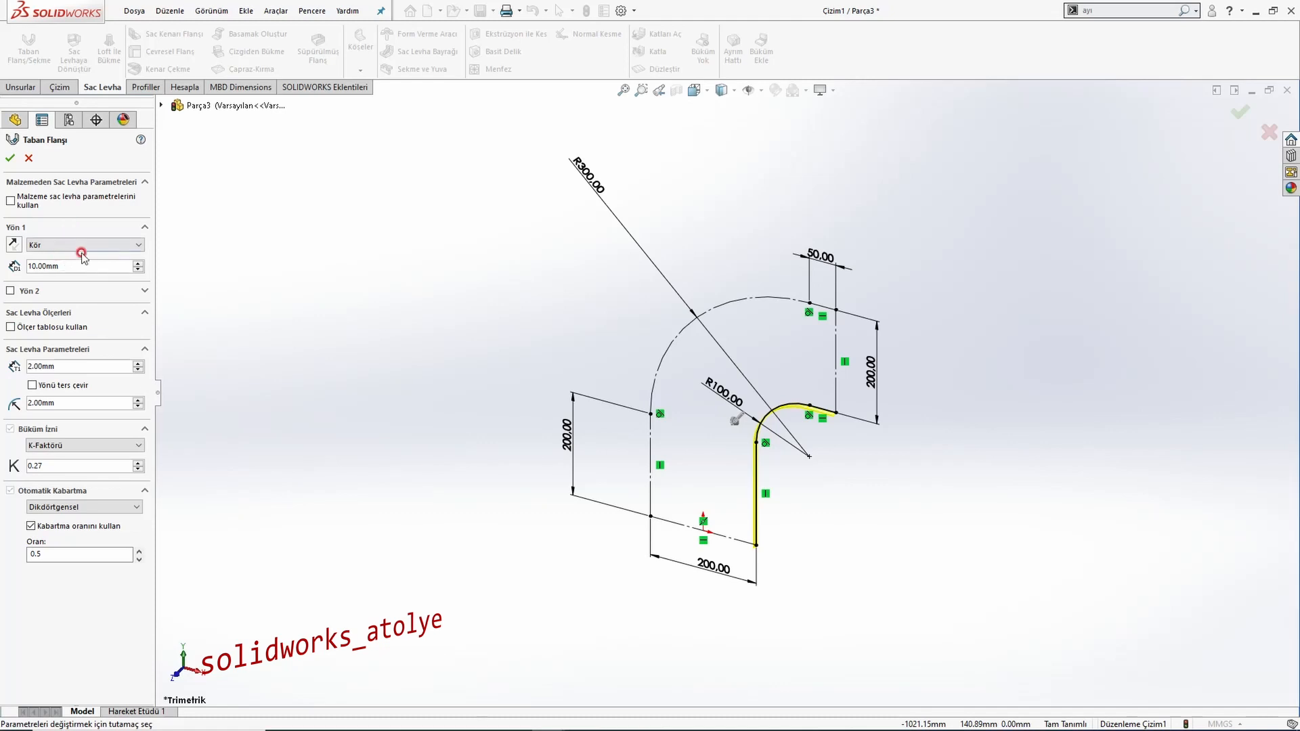
{"action": "key", "text": "alt+Tab"}
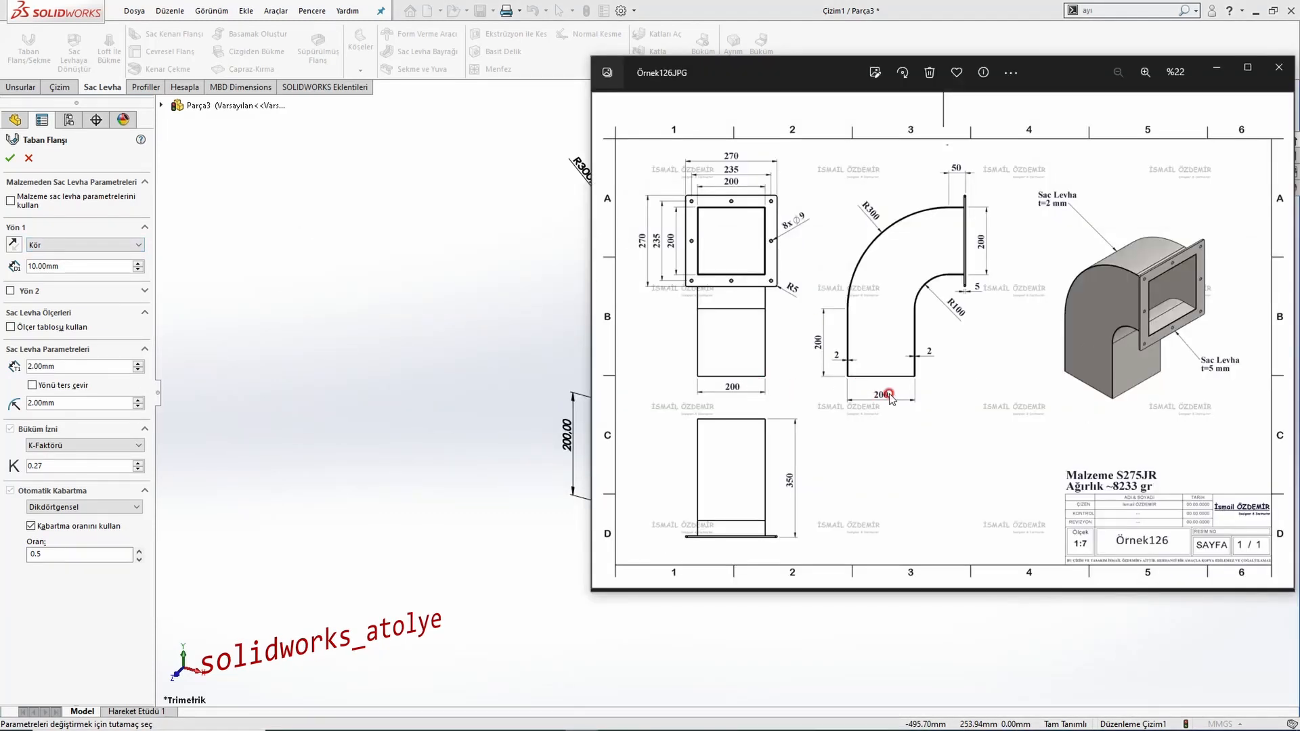
{"action": "left_click", "coordinate": [65, 263]}
{"action": "type", "text": "20"}
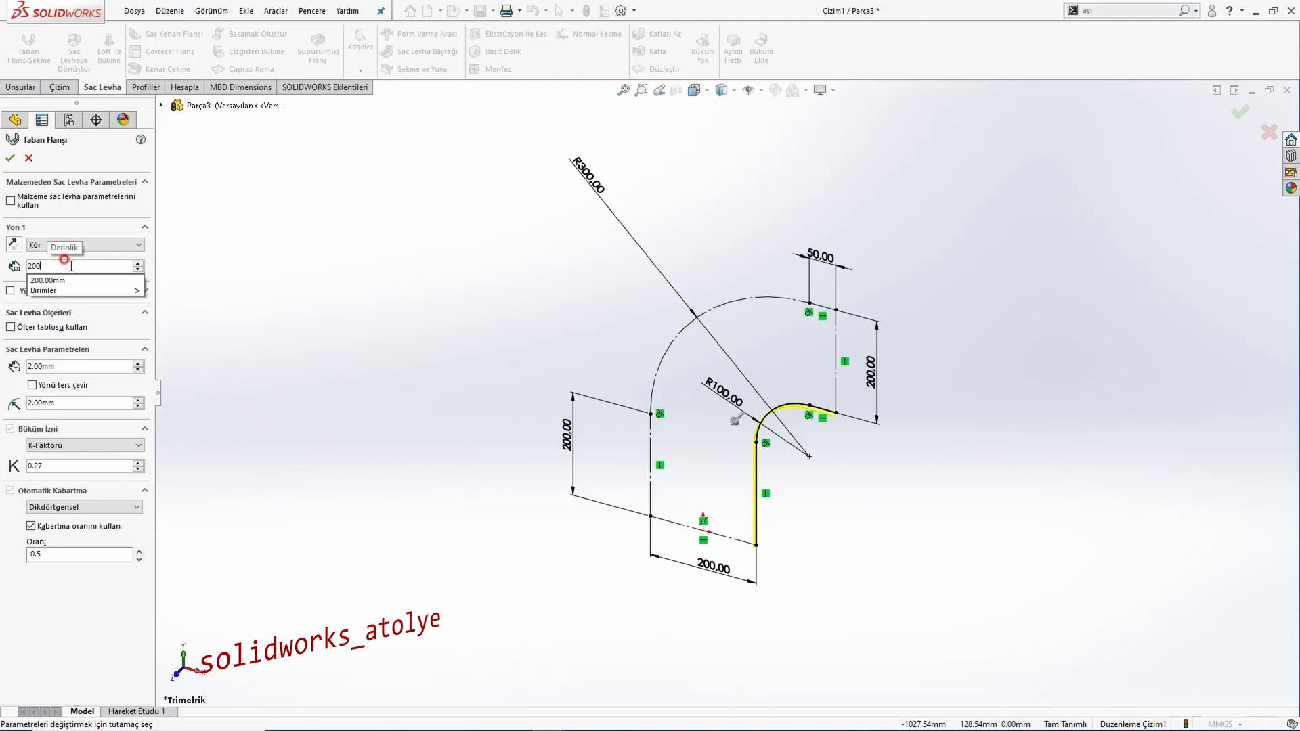
{"action": "type", "text": "0"}
{"action": "key", "text": "Return"}
{"action": "left_click", "coordinate": [83, 248]}
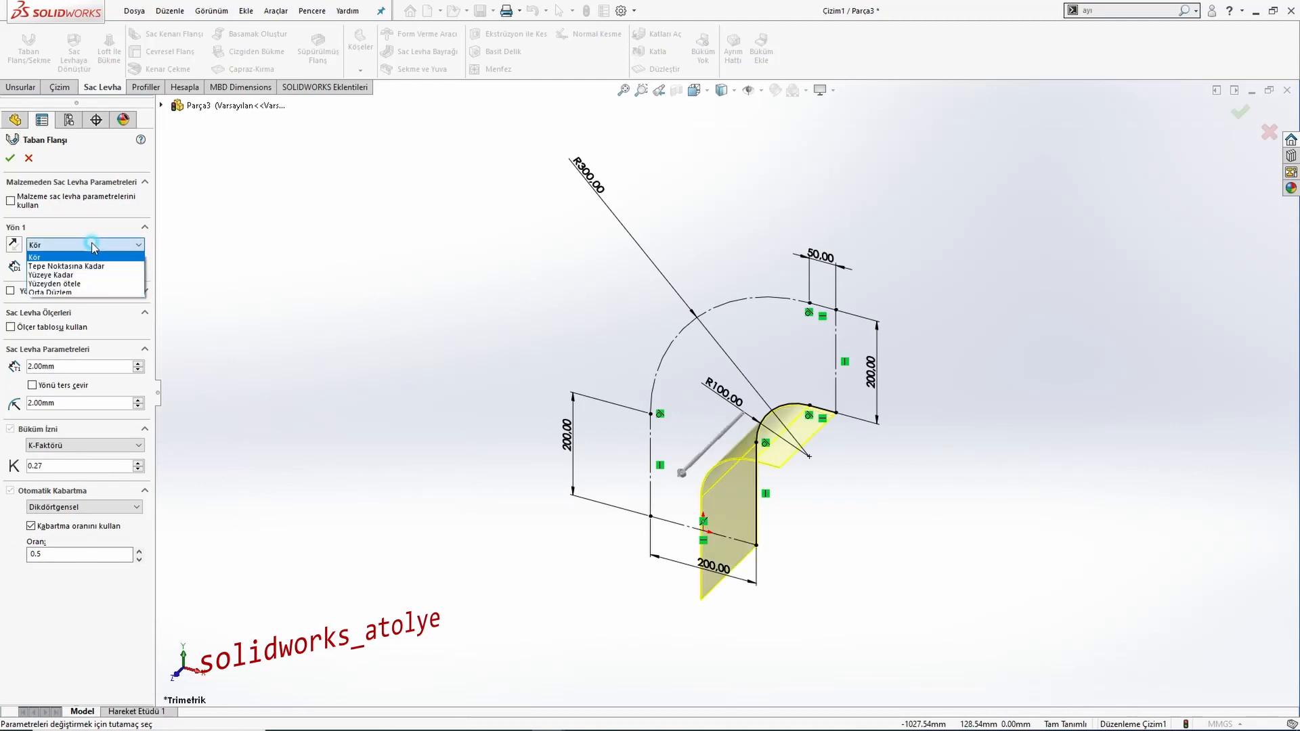
{"action": "left_click", "coordinate": [82, 290]}
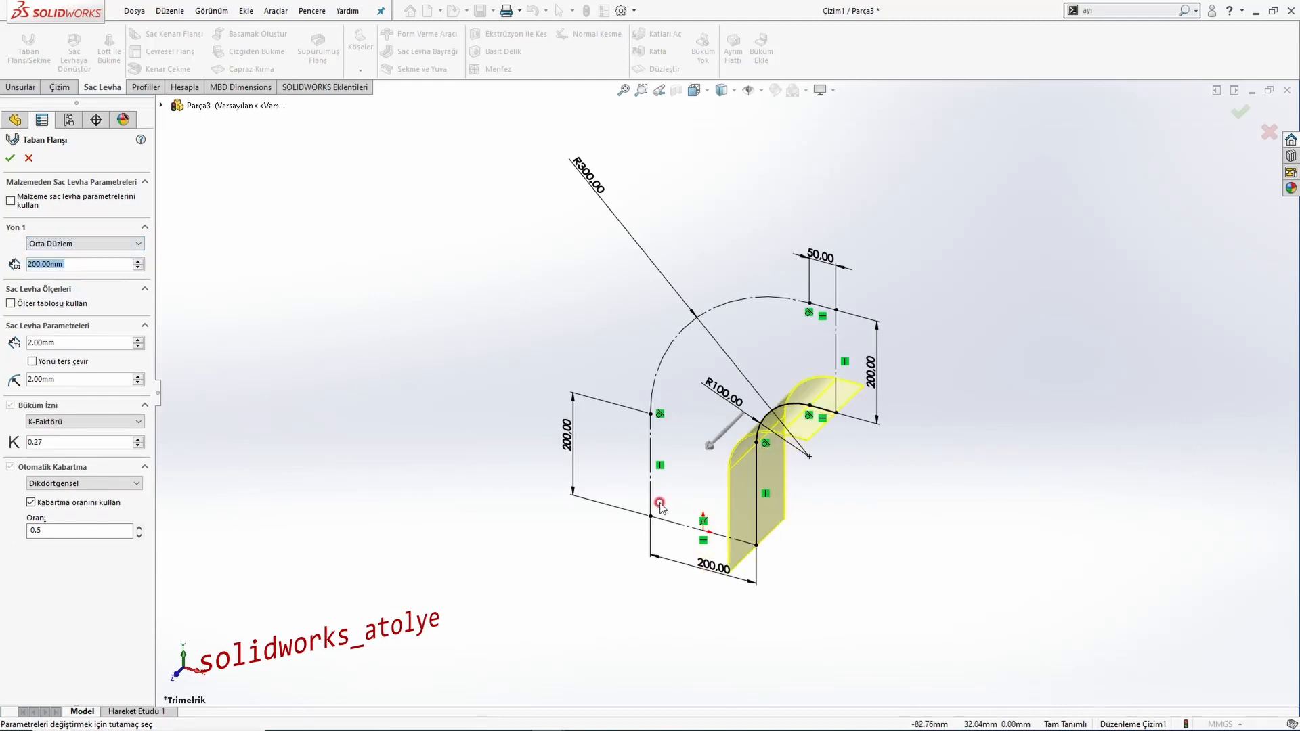
Reverse the sheet thickness direction toward the duct's interior and accept the inner base flange.
{"action": "key", "text": "ctrl+1"}
{"action": "scroll", "coordinate": [775, 456], "scroll_direction": "down", "scroll_amount": 10}
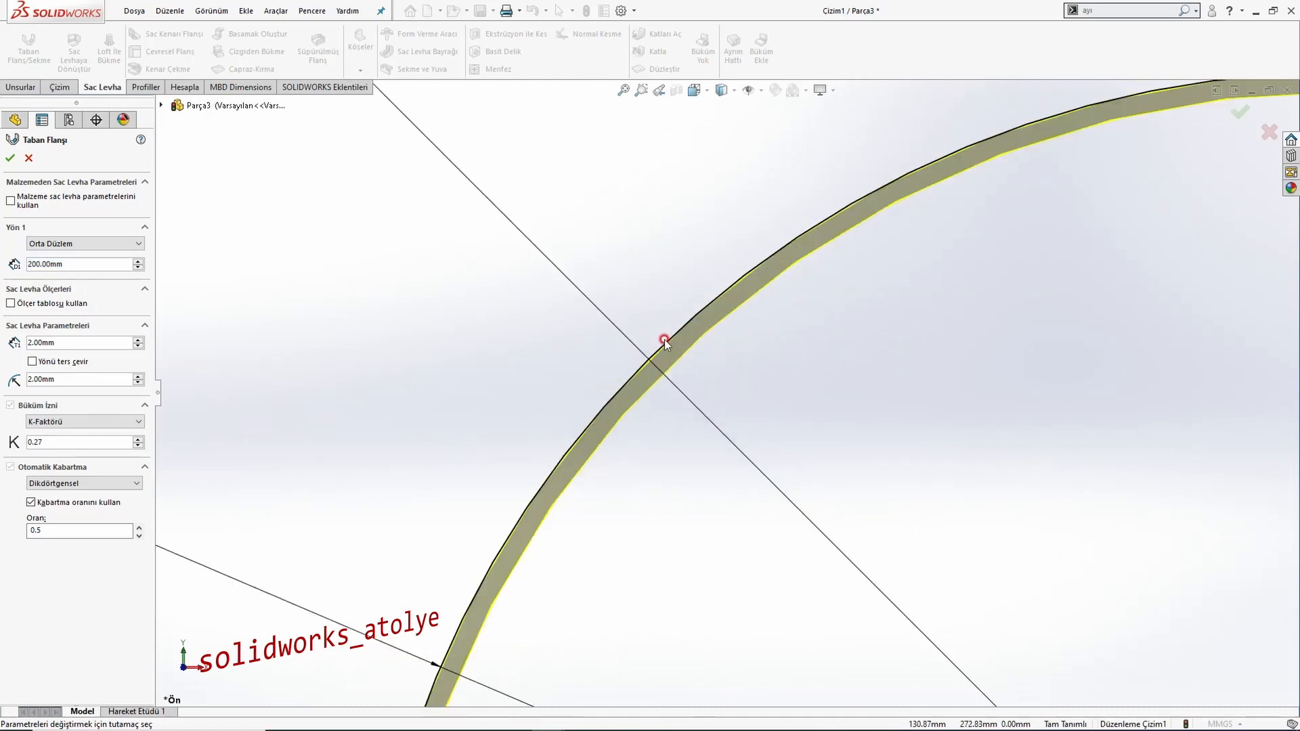
{"action": "scroll", "coordinate": [677, 359], "scroll_direction": "up", "scroll_amount": 8}
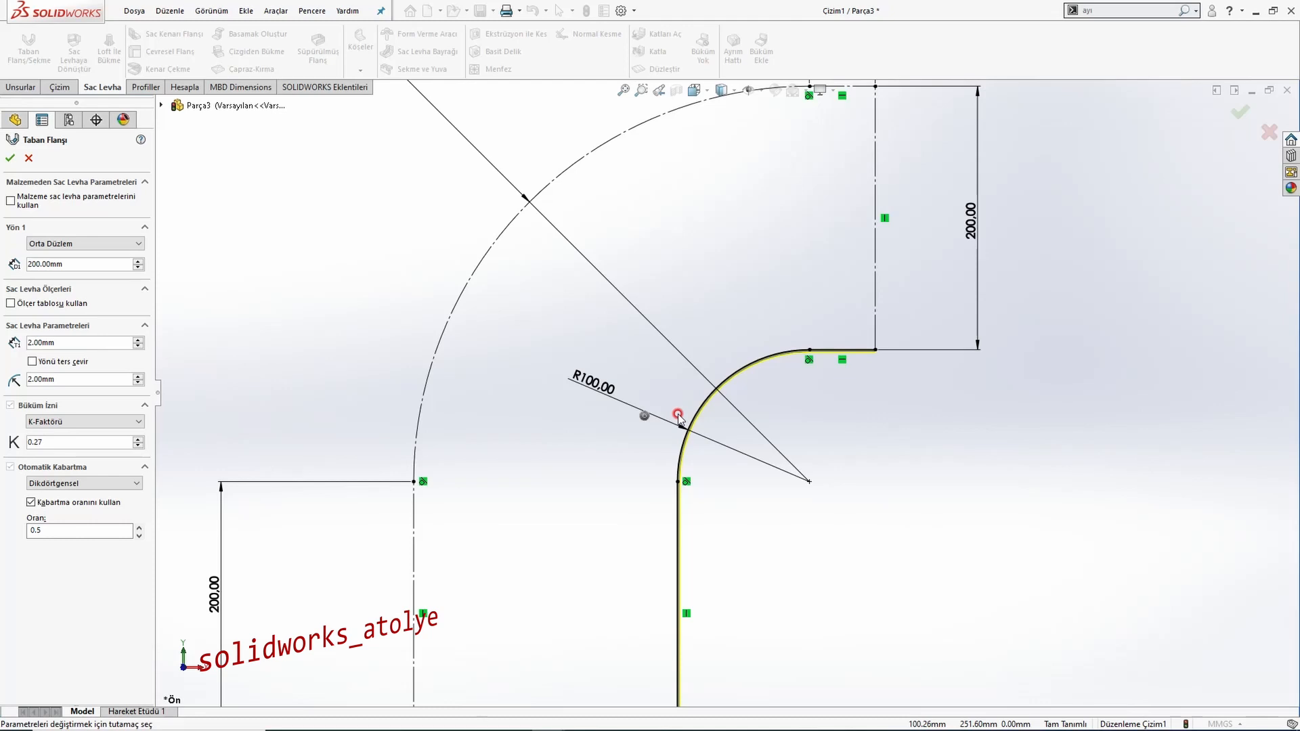
{"action": "left_click", "coordinate": [54, 342]}
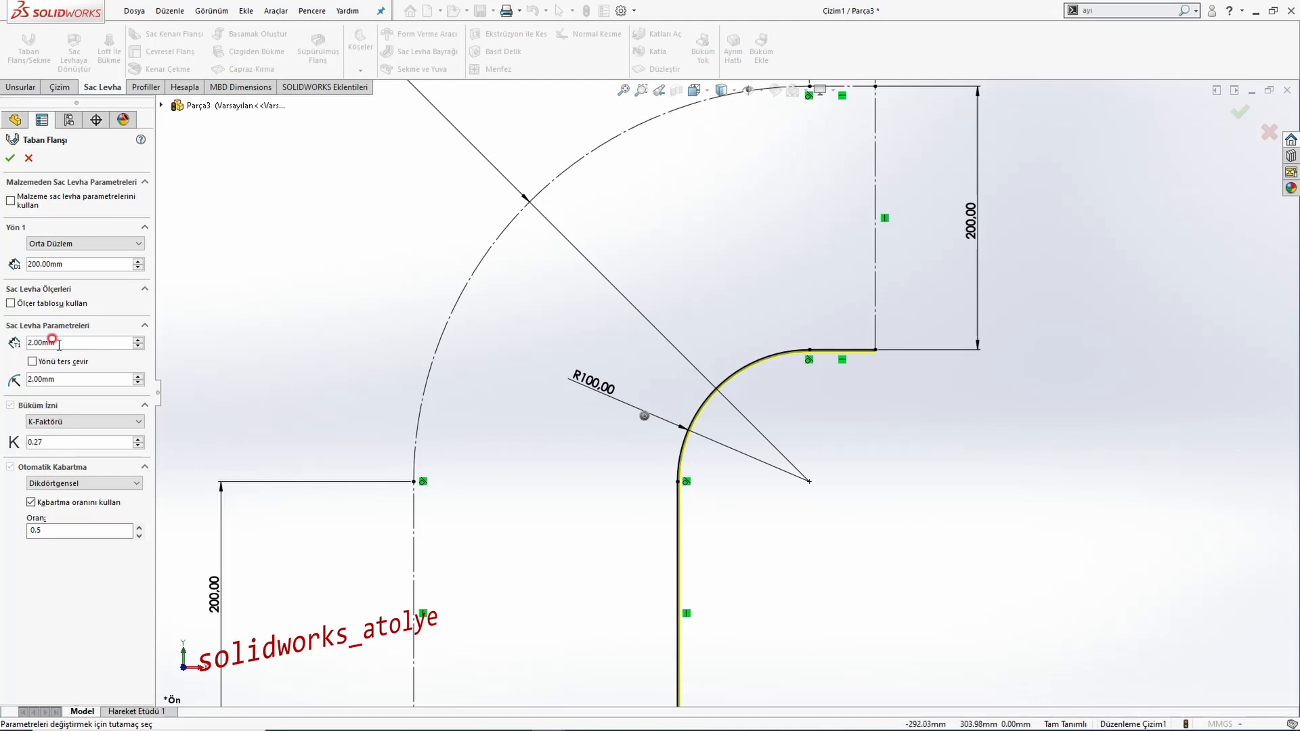
{"action": "left_click", "coordinate": [30, 362]}
{"action": "scroll", "coordinate": [723, 415], "scroll_direction": "down", "scroll_amount": 6}
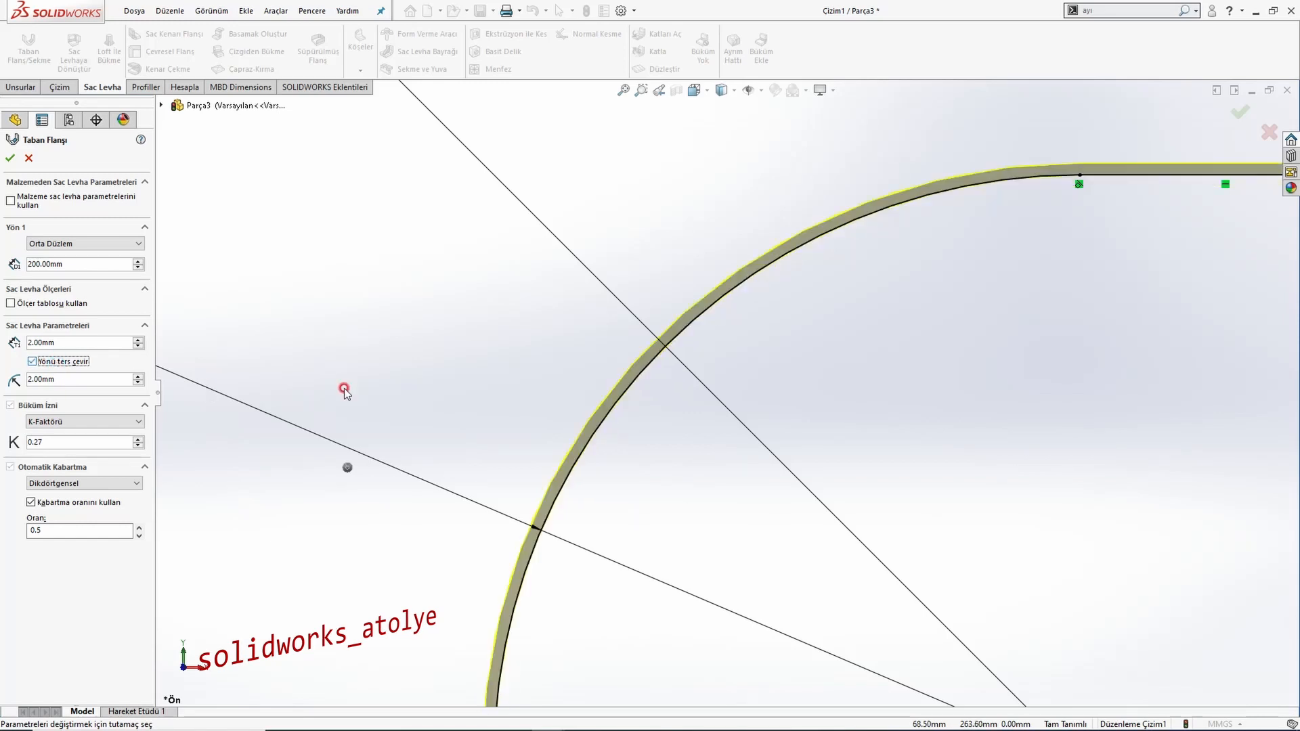
{"action": "key", "text": "z"}
{"action": "left_click", "coordinate": [9, 159]}
{"action": "key", "text": "z"}
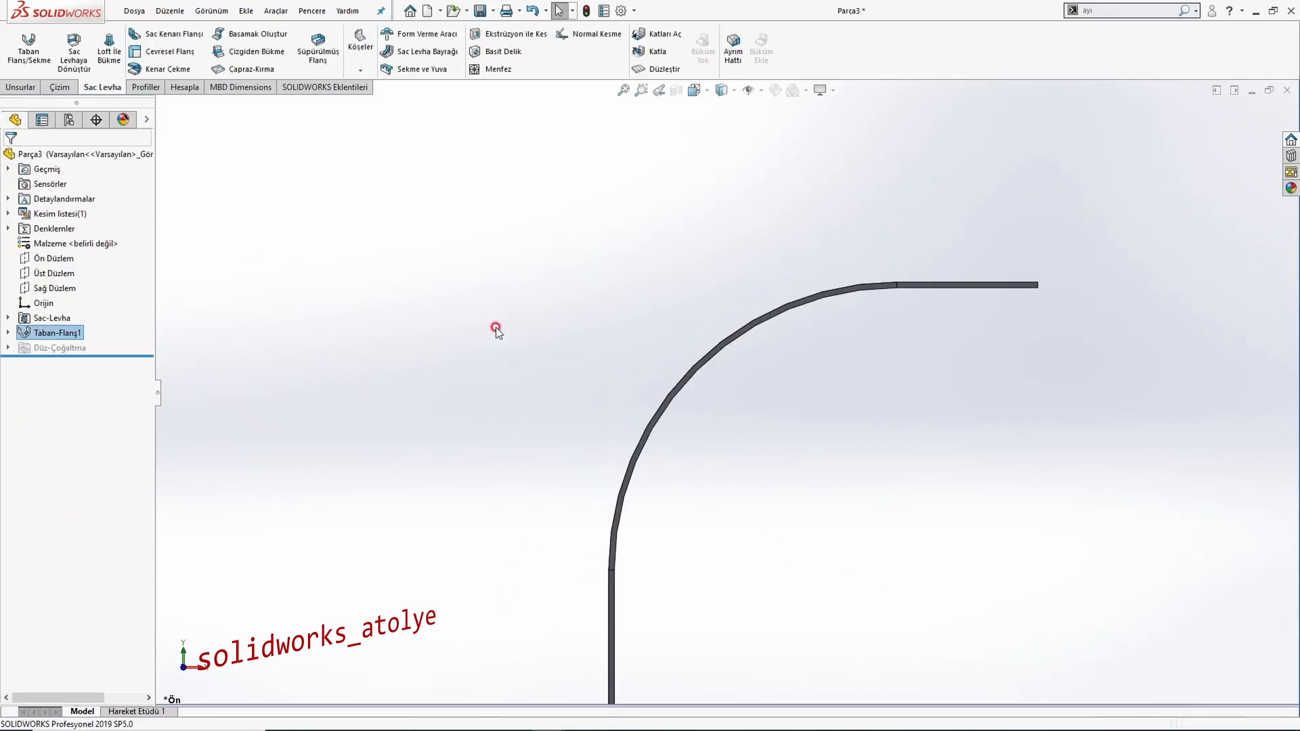
{"action": "key", "text": "z"}
{"action": "key", "text": "z"}
{"action": "key", "text": "f"}
{"action": "key", "text": "ctrl+7"}
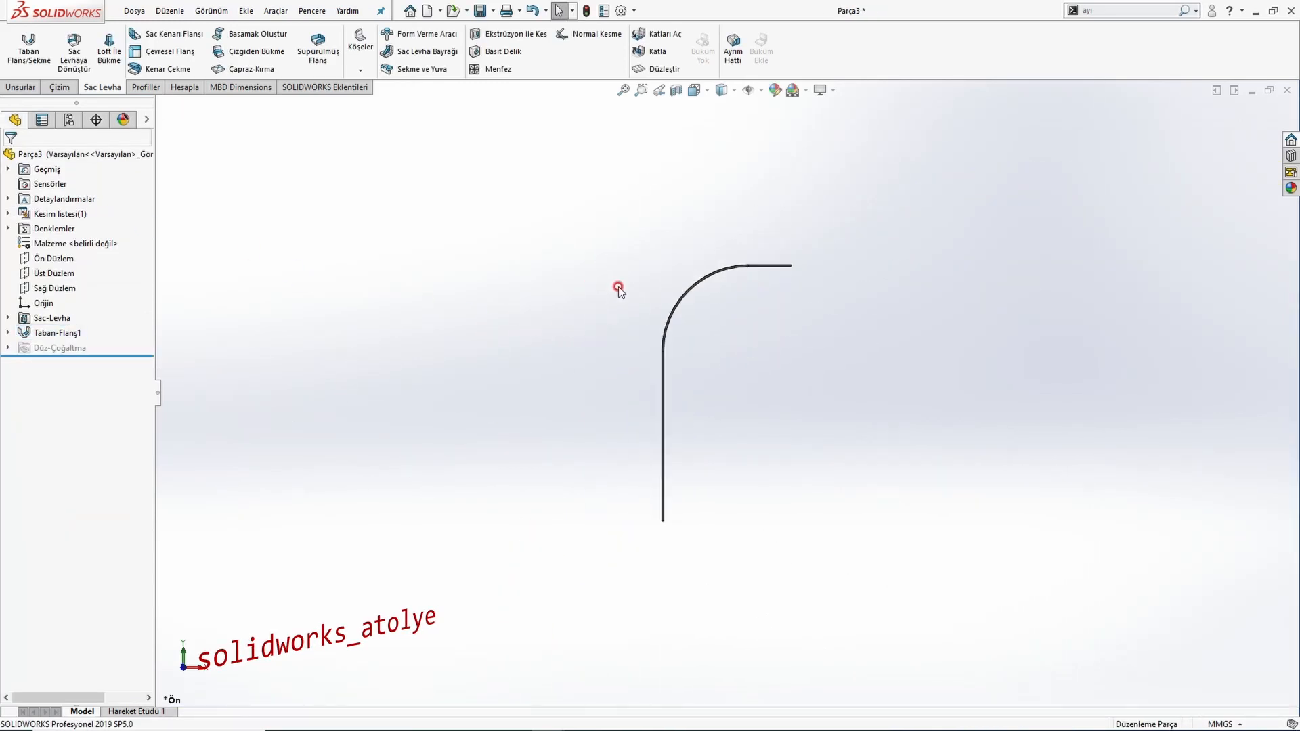
Start a new sketch on the Front Plane and show the base flange's profile sketch Çizim1.
{"action": "left_click", "coordinate": [47, 259]}
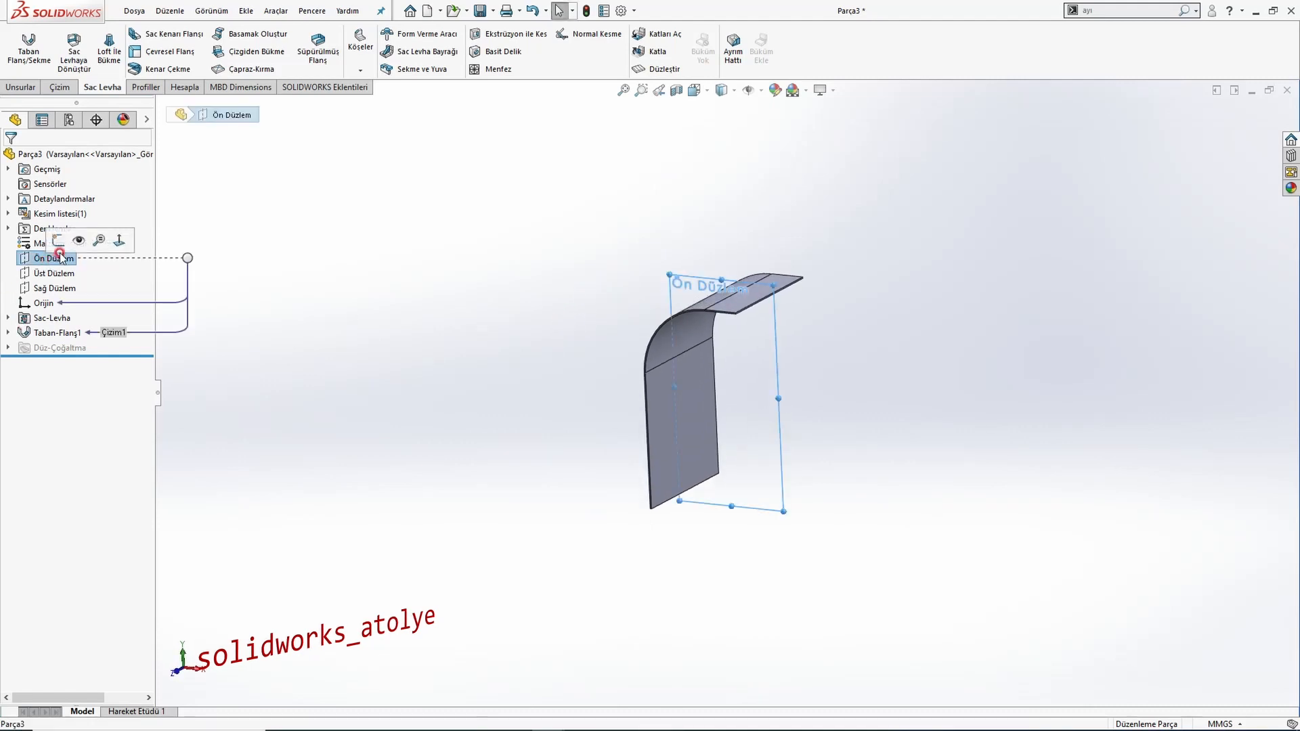
{"action": "left_click", "coordinate": [60, 241]}
{"action": "left_click", "coordinate": [35, 333]}
{"action": "left_click", "coordinate": [8, 333]}
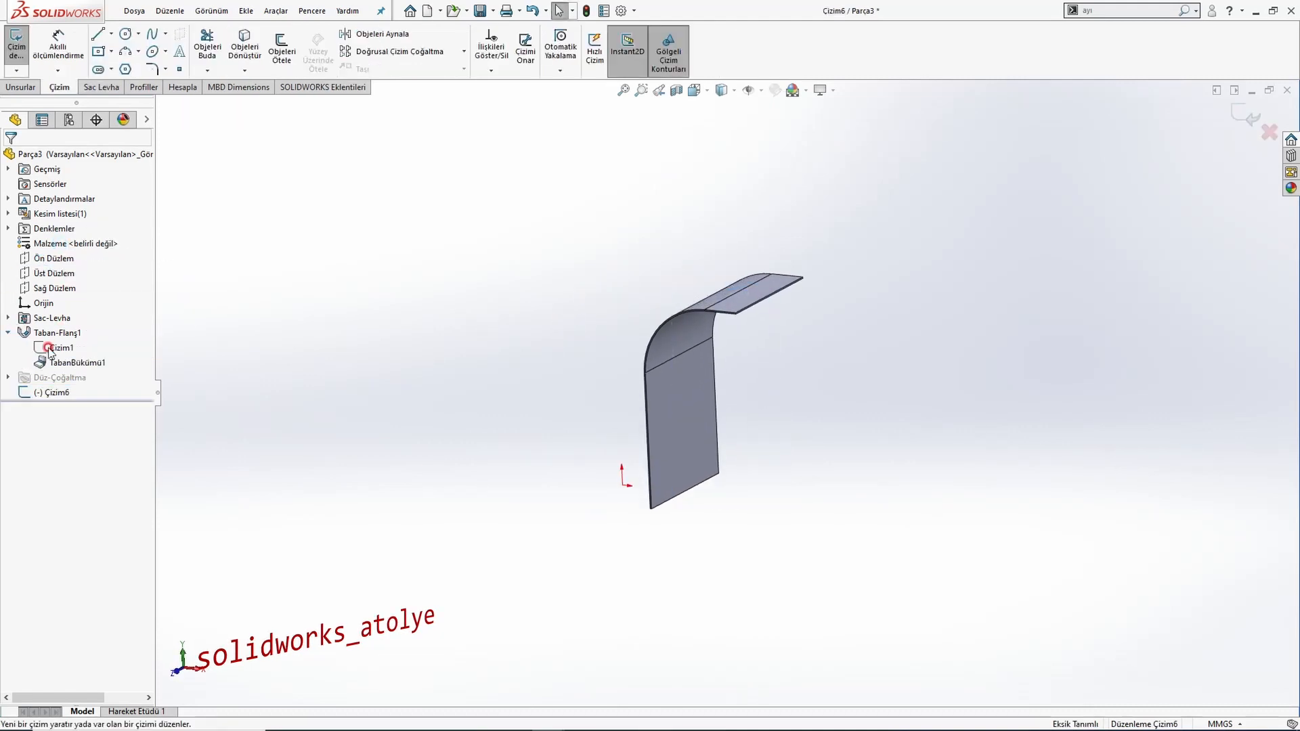
{"action": "left_click", "coordinate": [61, 348]}
{"action": "left_click", "coordinate": [60, 334]}
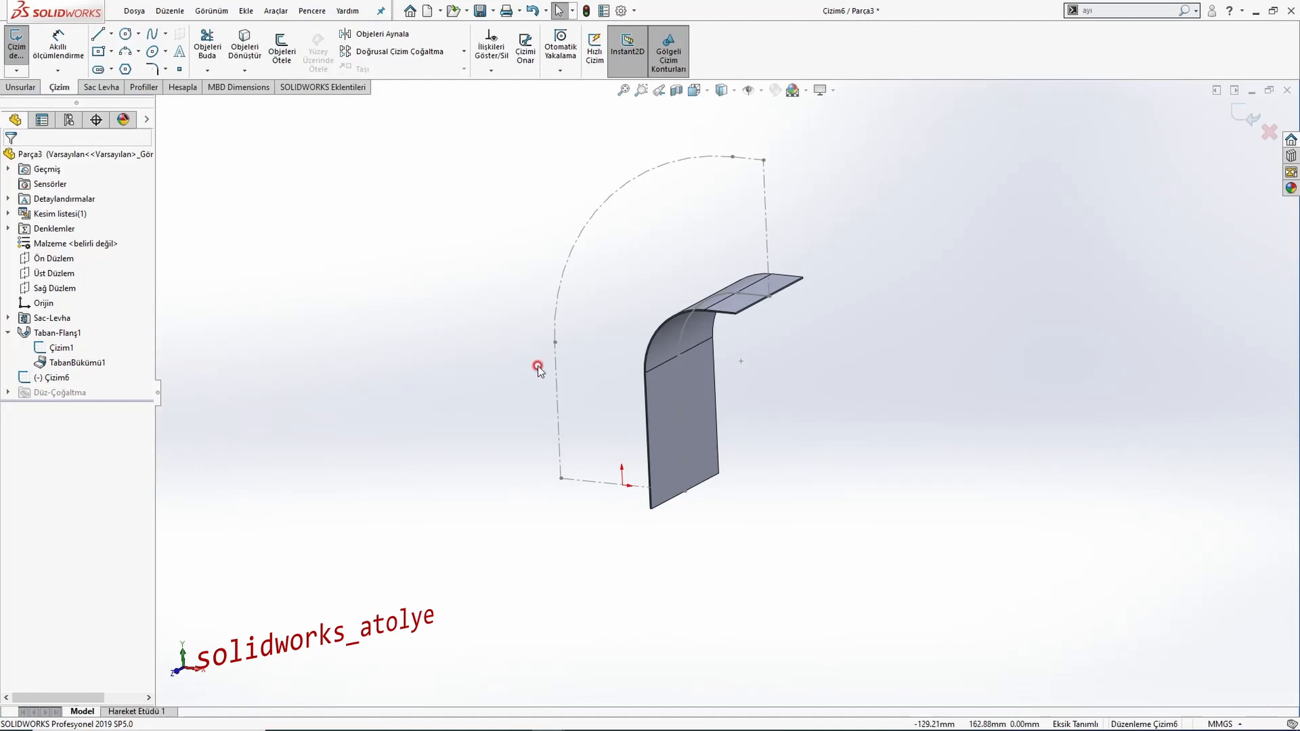
Convert the outer vertical line, R300 arc and upper horizontal line into the new sketch, and hide Çizim1.
{"action": "left_click", "coordinate": [564, 287]}
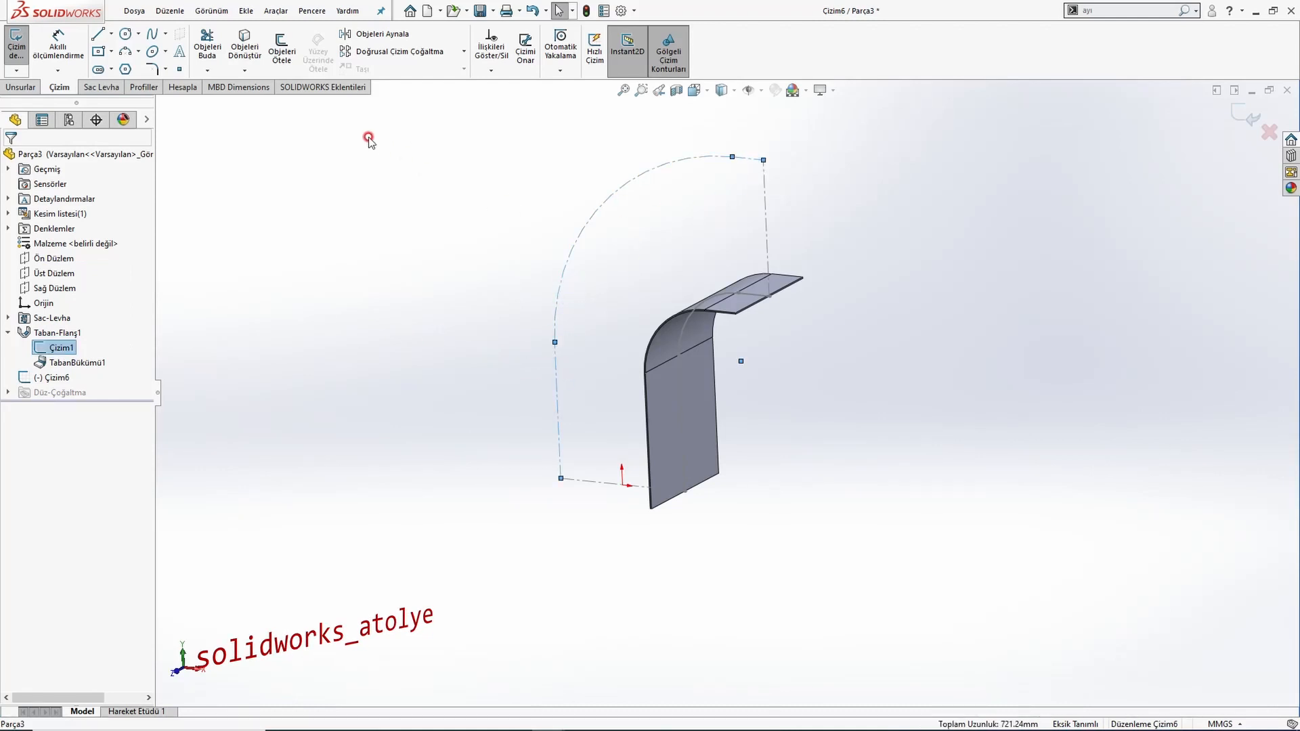
{"action": "left_click", "coordinate": [244, 58]}
{"action": "left_click", "coordinate": [478, 299]}
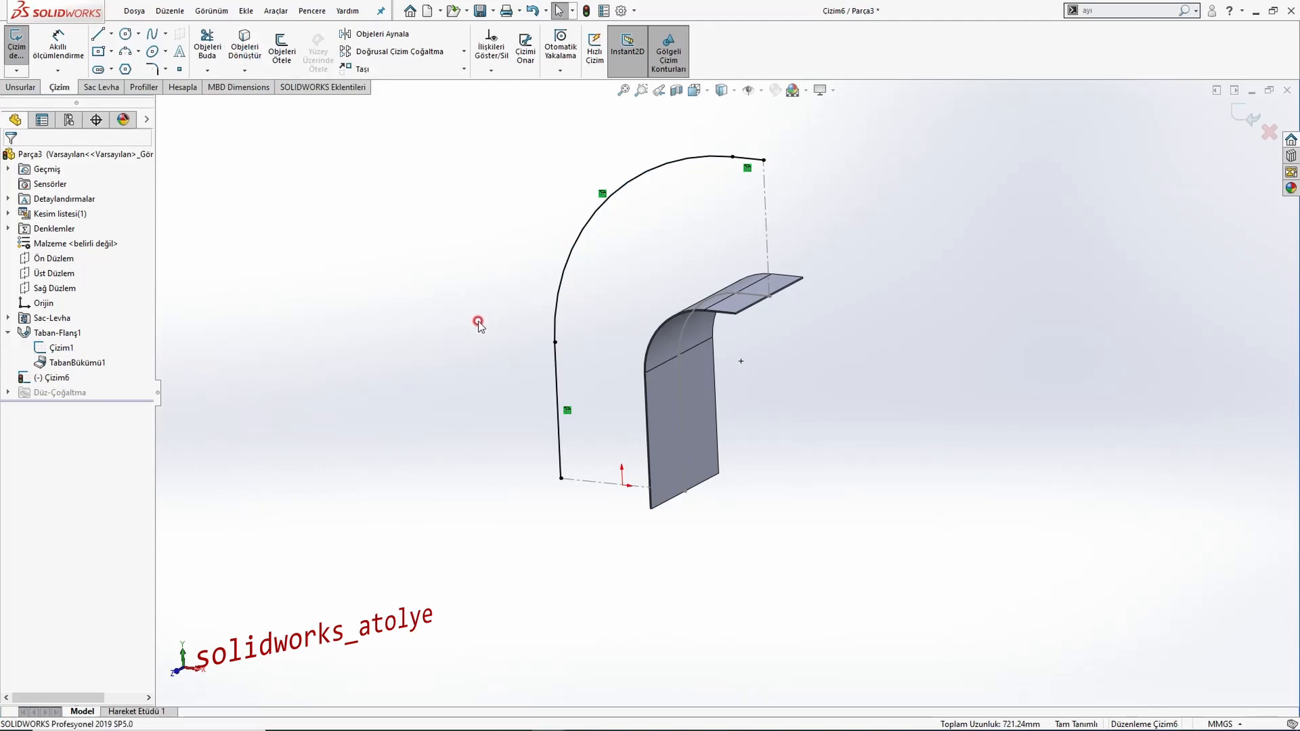
{"action": "left_click", "coordinate": [768, 234]}
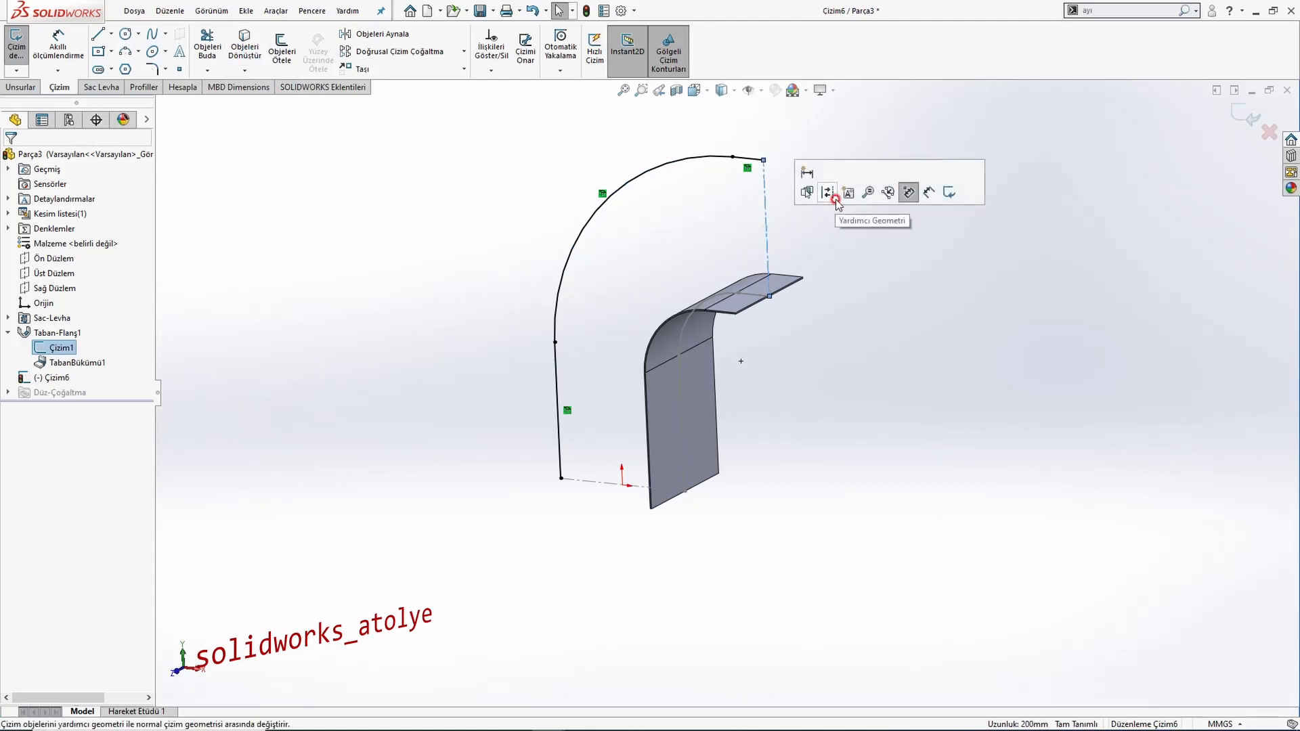
{"action": "left_click", "coordinate": [61, 348]}
{"action": "left_click", "coordinate": [81, 323]}
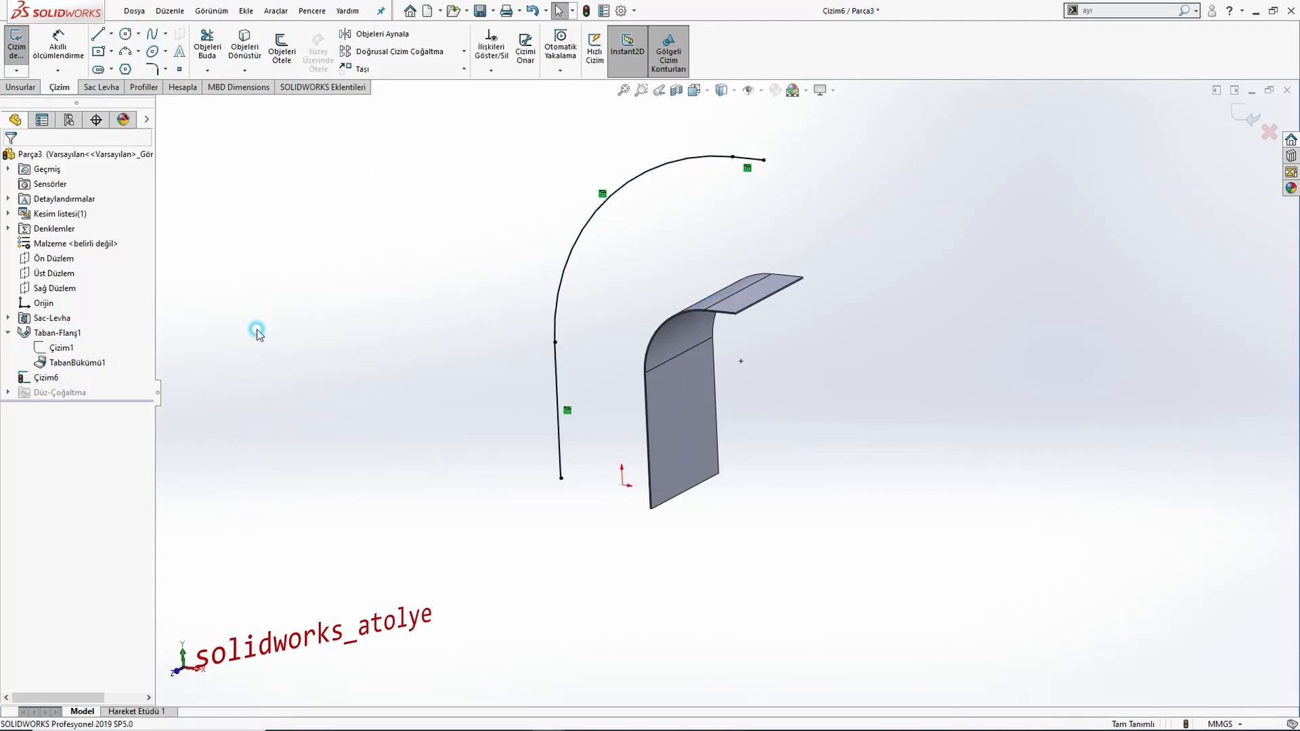
Check the outer elbow on the Örnek126 drawing and start a Base Flange from the converted outer chain, inspecting its thickness side.
{"action": "key", "text": "ctrl+1"}
{"action": "scroll", "coordinate": [619, 246], "scroll_direction": "down", "scroll_amount": 3}
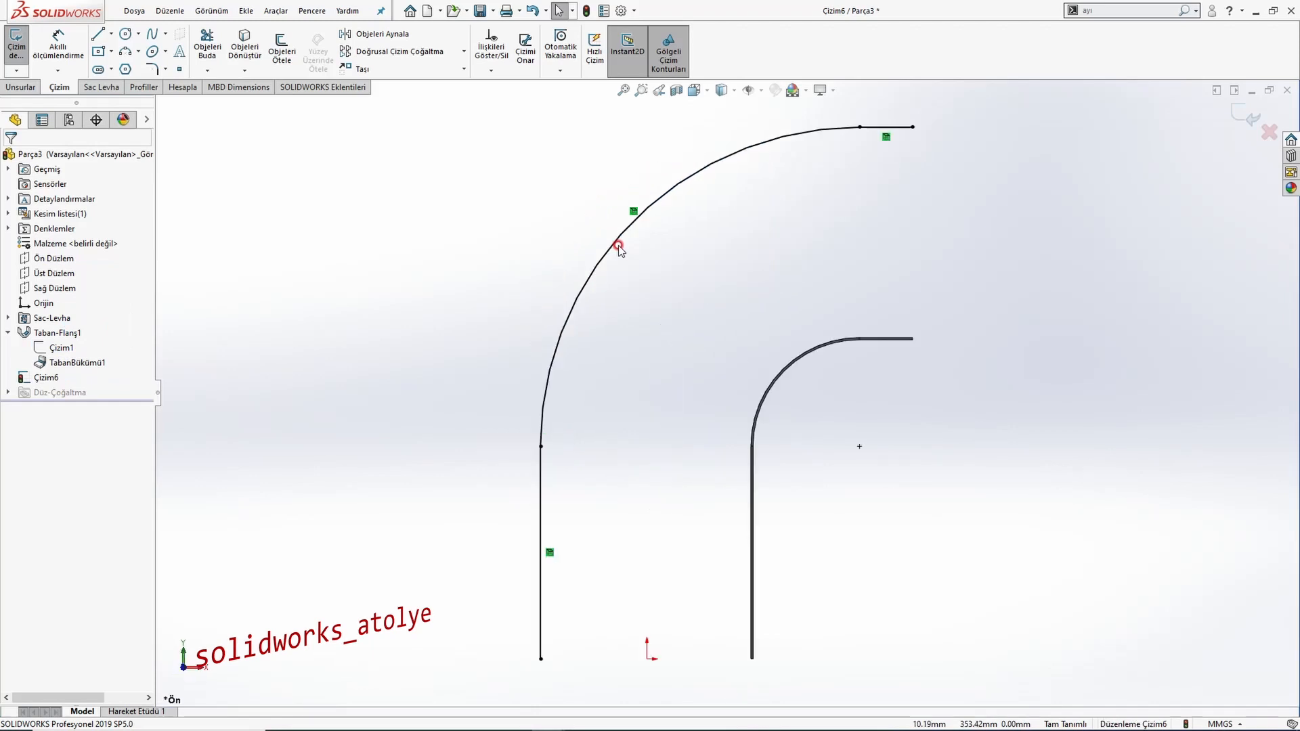
{"action": "key", "text": "alt+Tab"}
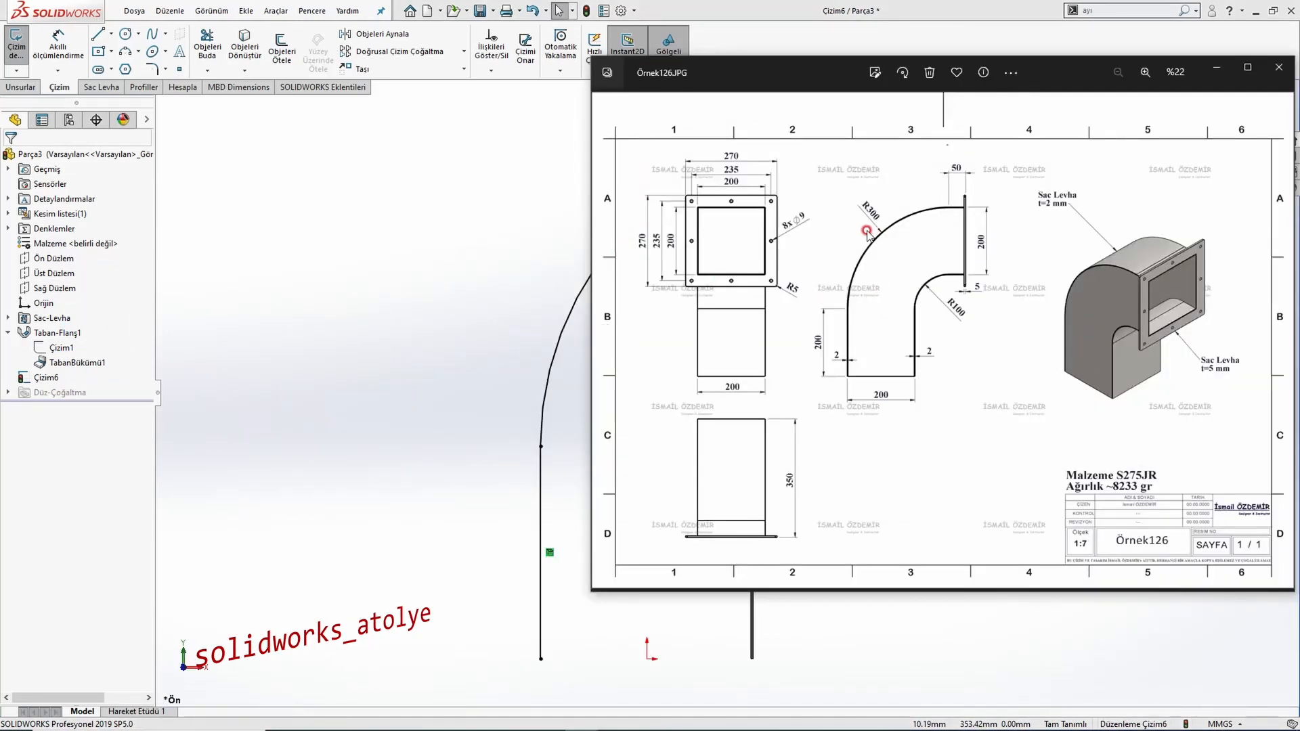
{"action": "key", "text": "alt+Tab"}
{"action": "key", "text": "f"}
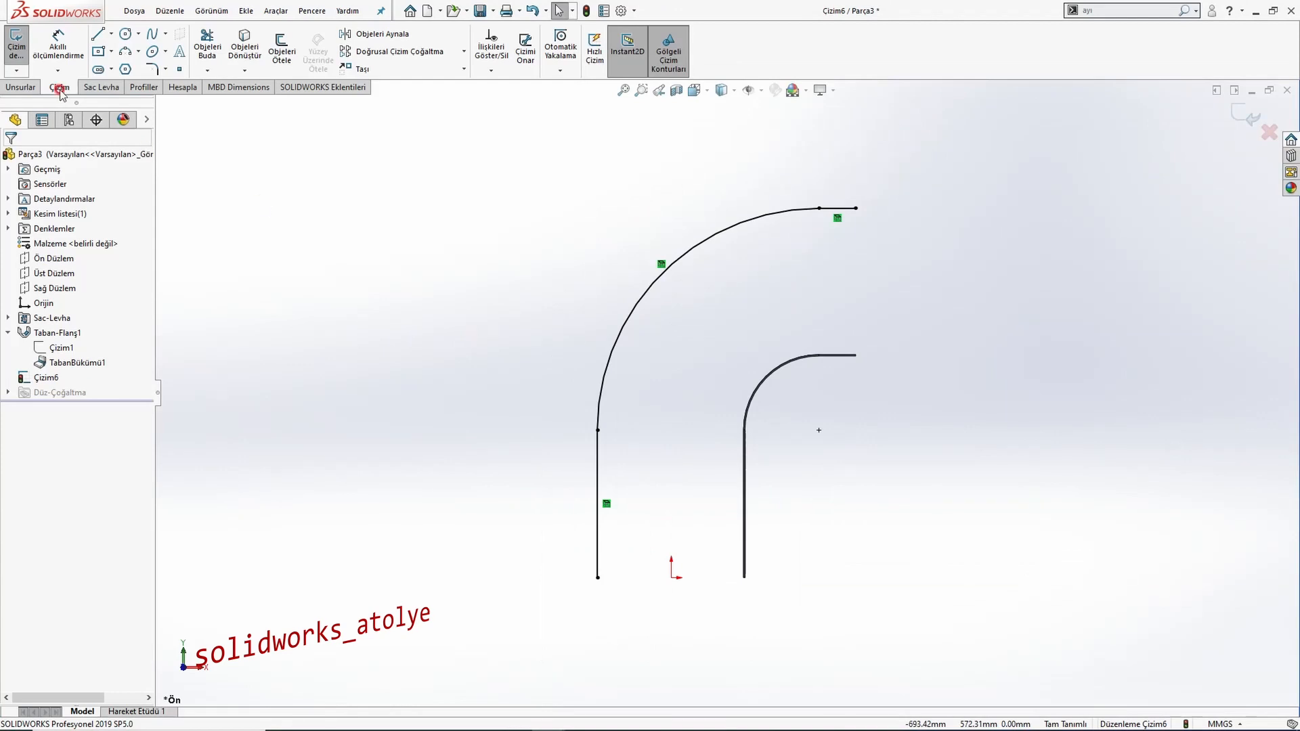
{"action": "scroll", "coordinate": [61, 88], "scroll_direction": "down", "scroll_amount": 1}
{"action": "left_click", "coordinate": [28, 58]}
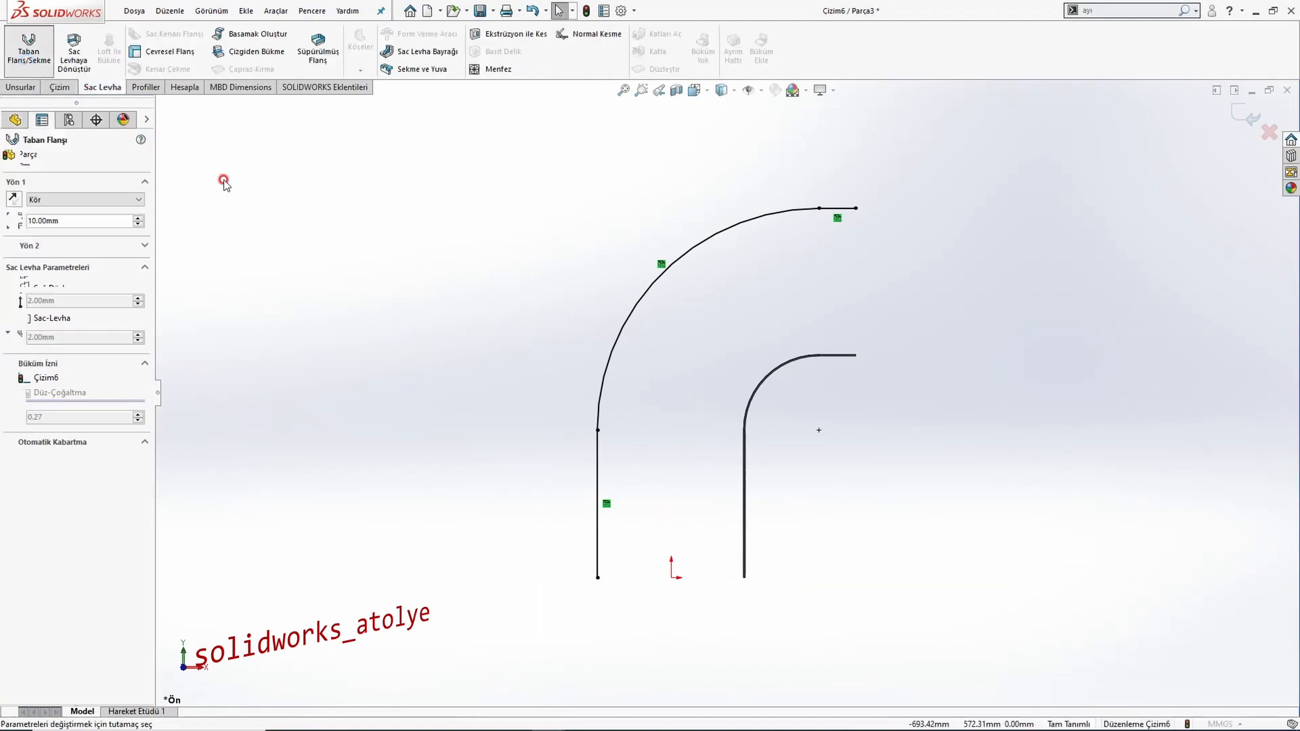
{"action": "middle_click_drag", "start_coordinate": [594, 311], "coordinate": [542, 362]}
{"action": "key", "text": "ctrl+8"}
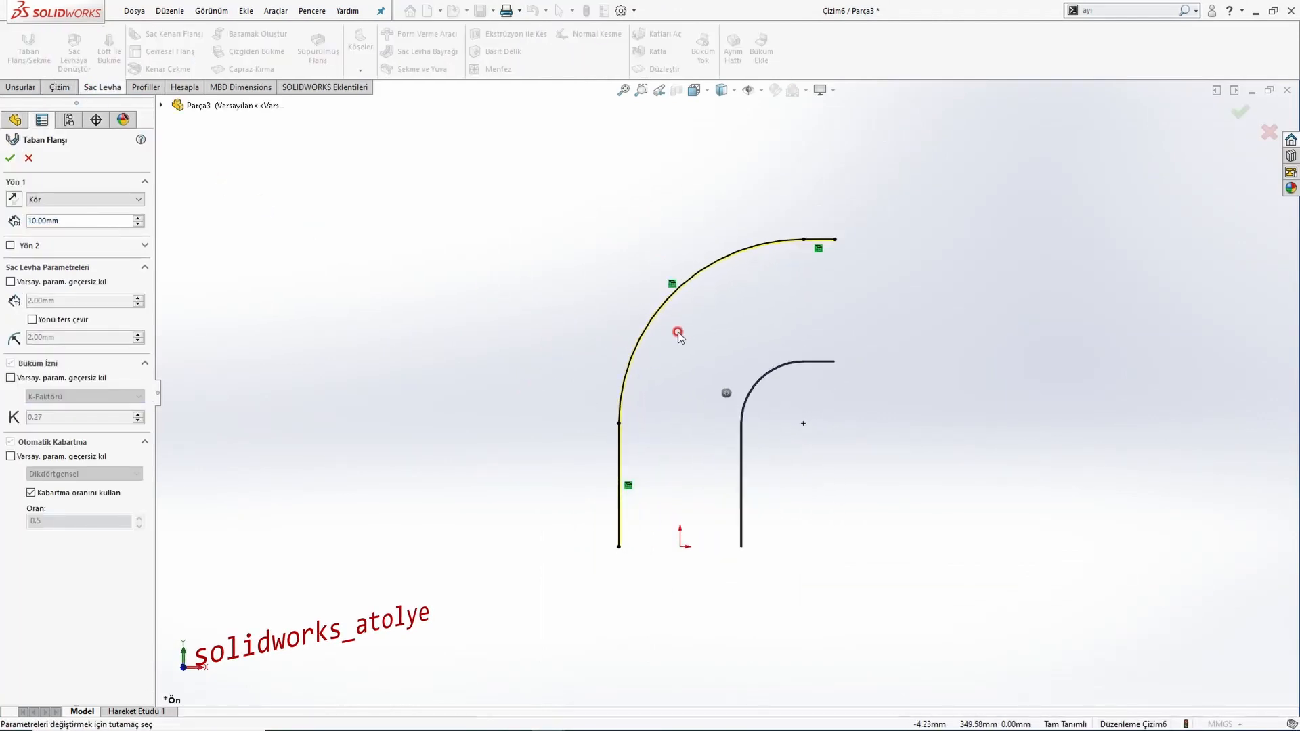
{"action": "scroll", "coordinate": [684, 322], "scroll_direction": "down", "scroll_amount": 10}
{"action": "scroll", "coordinate": [701, 340], "scroll_direction": "up", "scroll_amount": 9}
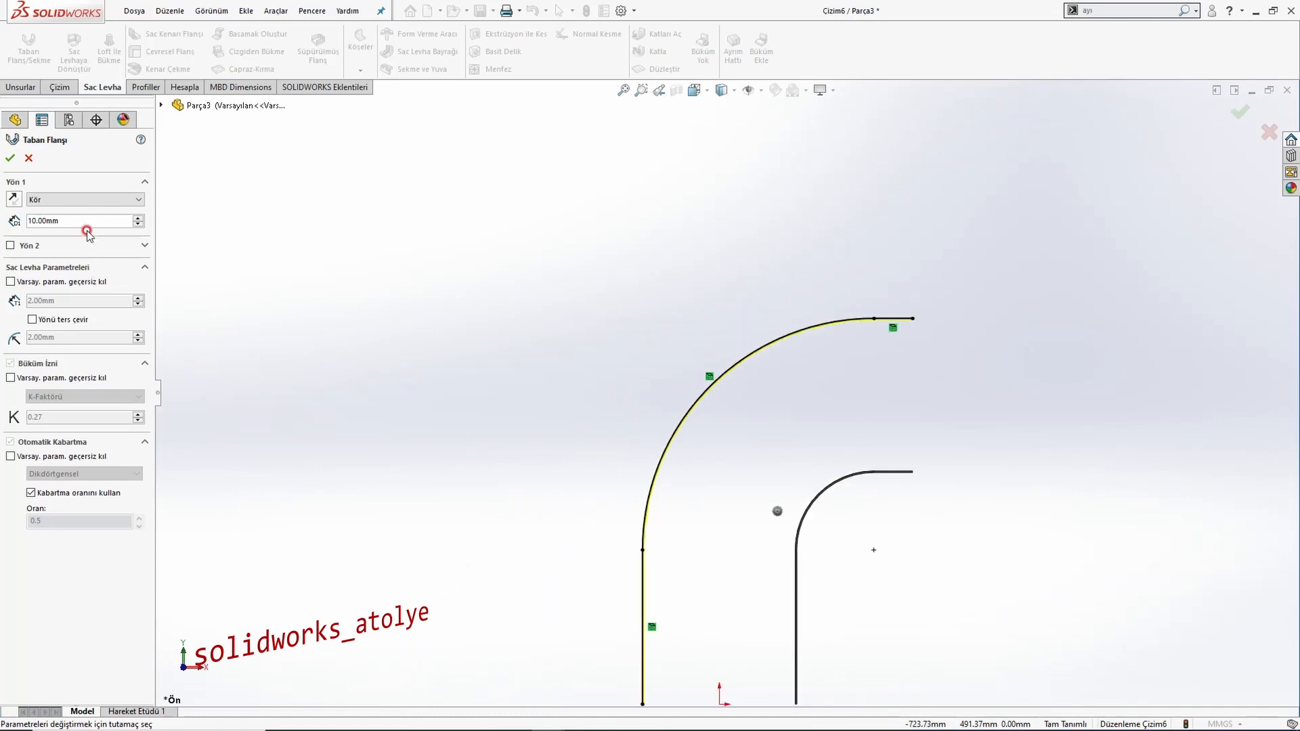
Set the outer base flange to Mid Plane (Orta Düzlem) with a 200 mm depth.
{"action": "left_click", "coordinate": [85, 199]}
{"action": "left_click", "coordinate": [82, 224]}
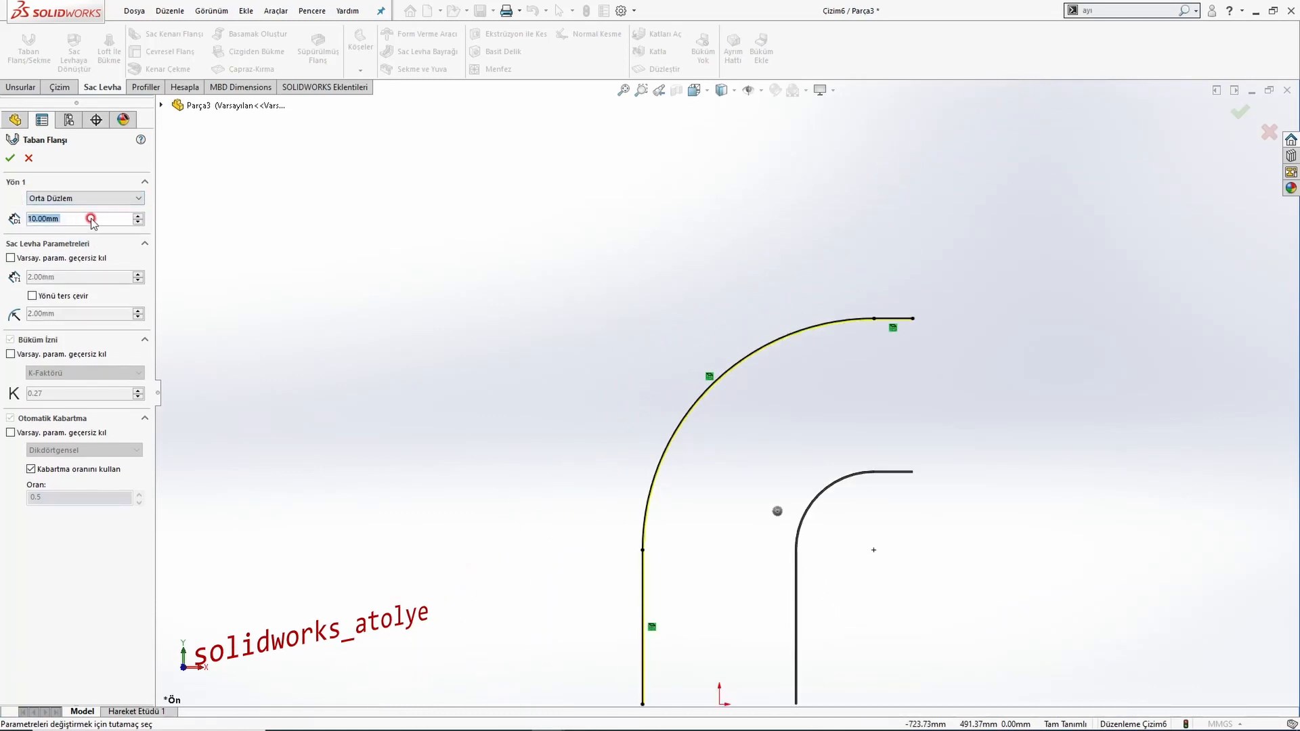
{"action": "type", "text": "200"}
{"action": "key", "text": "Return"}
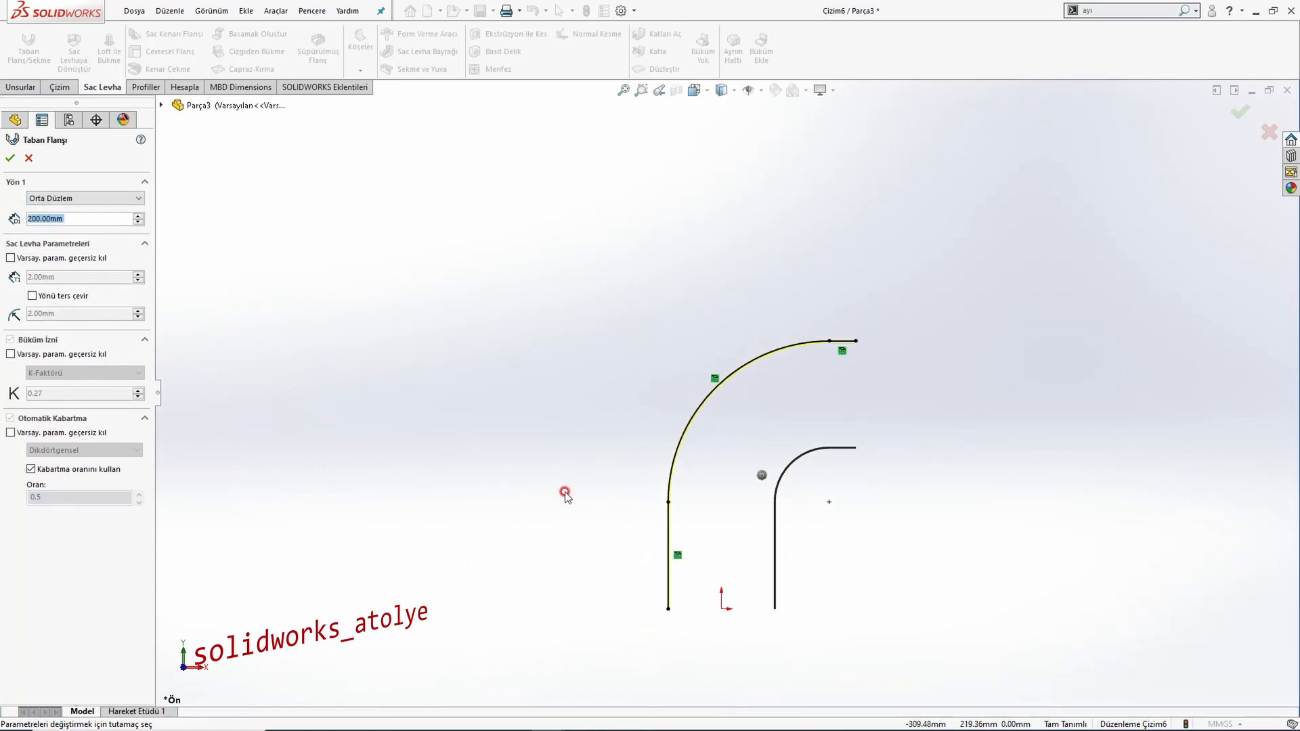
Check that the outer elbow's sheet thickness lies on the inner side of the profile and complete the base flange.
{"action": "scroll", "coordinate": [677, 440], "scroll_direction": "up", "scroll_amount": 2}
{"action": "middle_click_drag", "start_coordinate": [734, 424], "coordinate": [670, 495]}
{"action": "key", "text": "ctrl+8"}
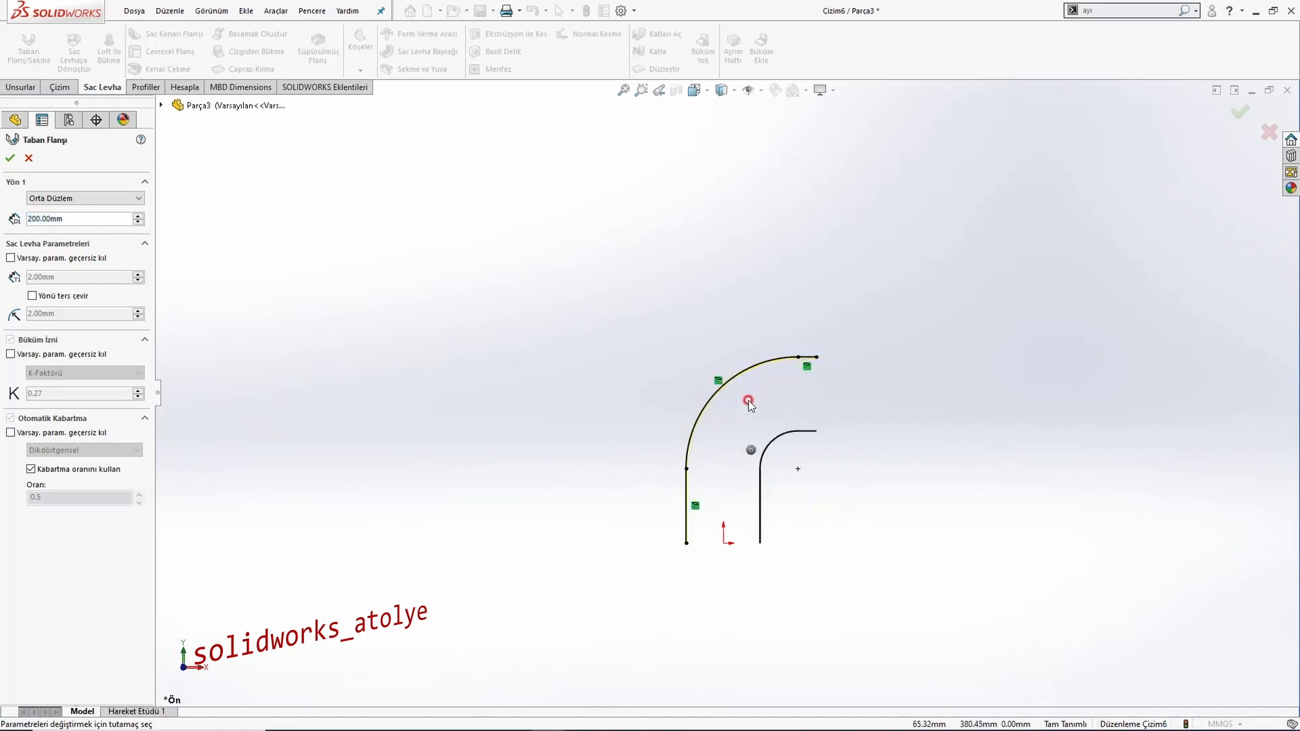
{"action": "scroll", "coordinate": [749, 400], "scroll_direction": "down", "scroll_amount": 10}
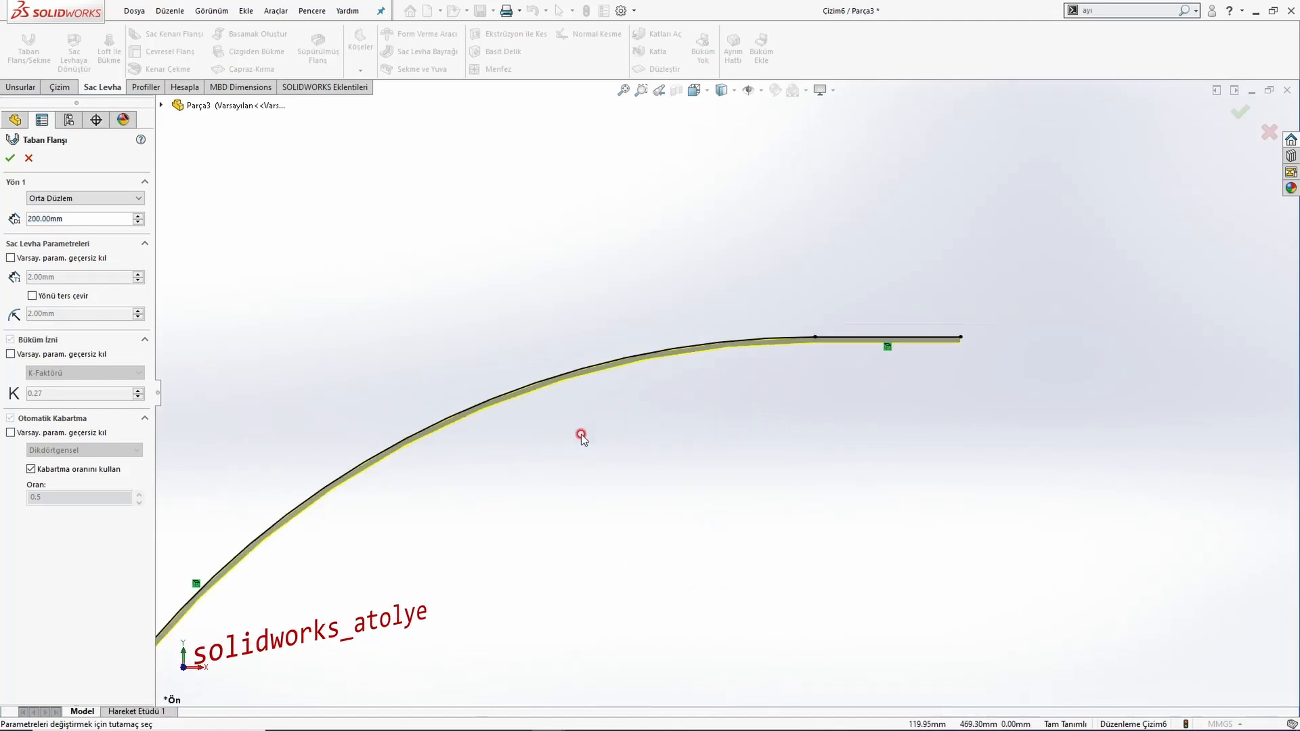
{"action": "scroll", "coordinate": [583, 436], "scroll_direction": "up", "scroll_amount": 2}
{"action": "key", "text": "f"}
{"action": "left_click", "coordinate": [17, 163]}
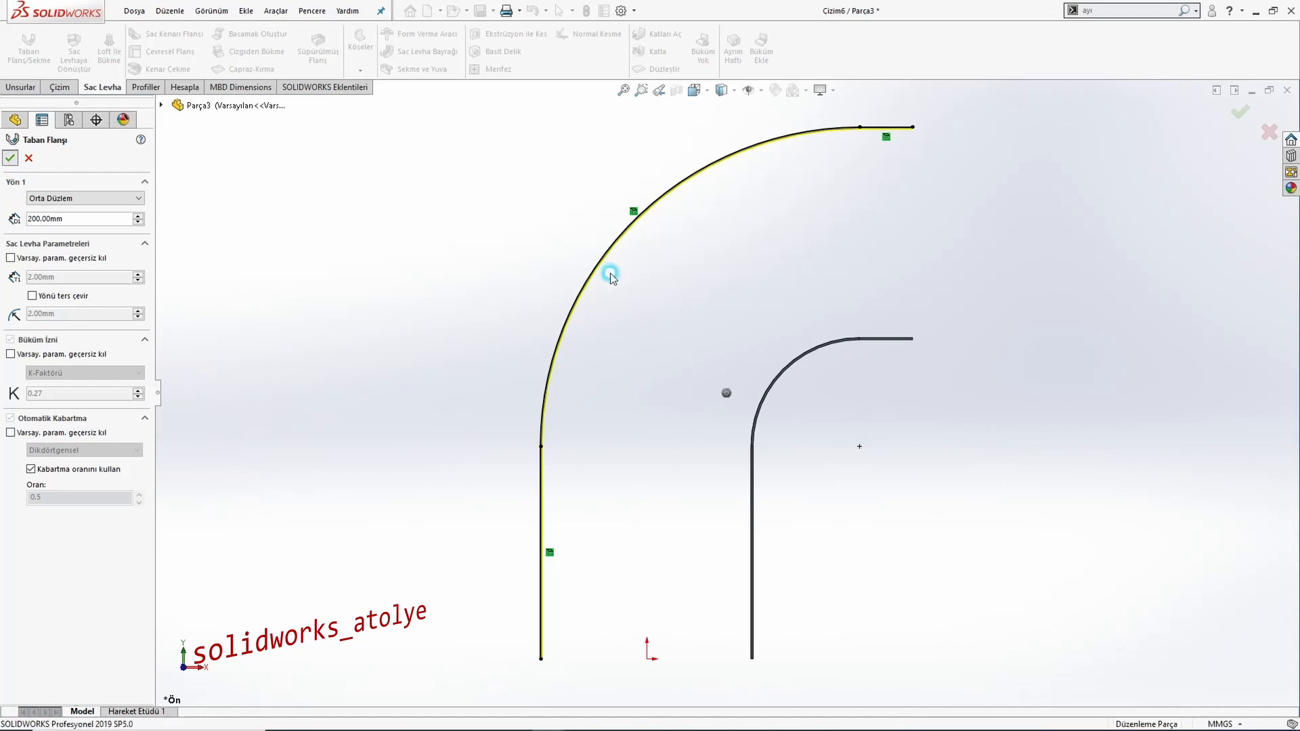
Inspect both curved walls and measure the normal distance between the faces of their lower straight sections.
{"action": "mouse_move", "coordinate": [644, 258]}
{"action": "middle_mouse_down"}
{"action": "mouse_move", "coordinate": [623, 300]}
{"action": "mouse_move", "coordinate": [643, 260]}
{"action": "middle_mouse_up"}
{"action": "scroll", "coordinate": [725, 346], "scroll_direction": "up", "scroll_amount": 7}
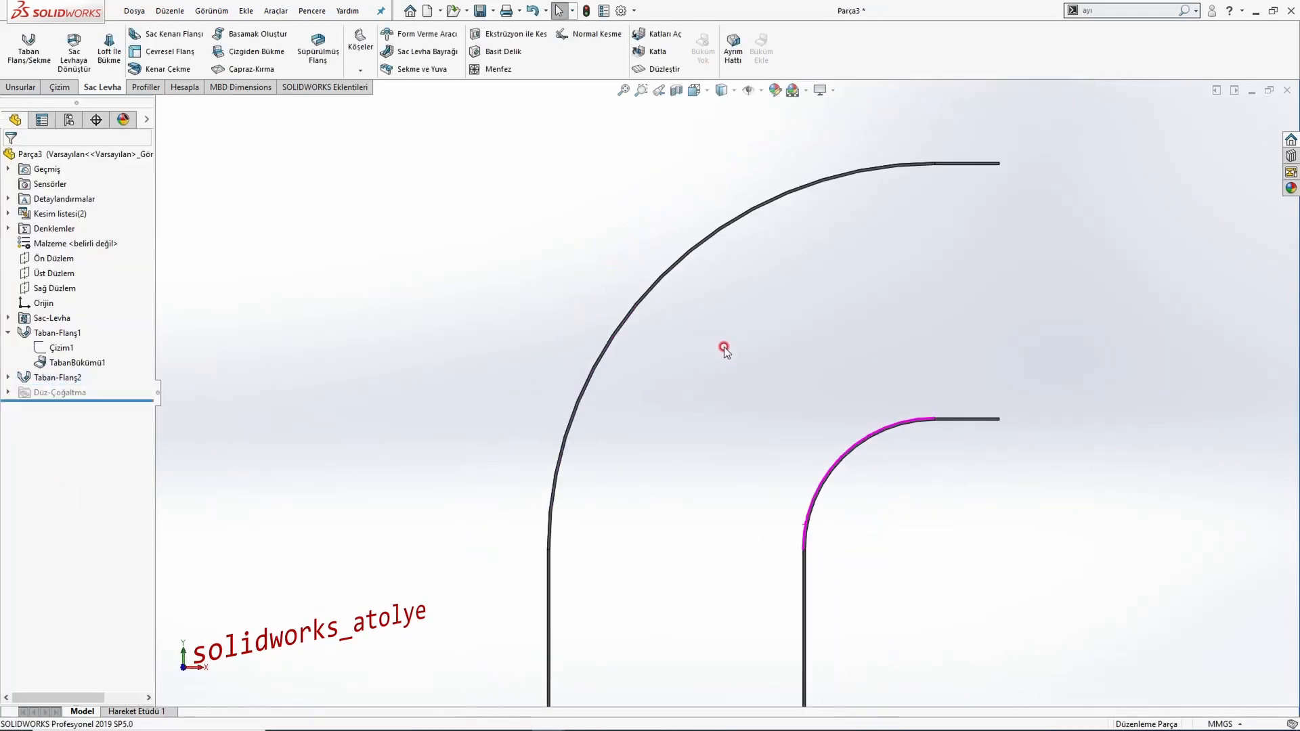
{"action": "middle_click_drag", "start_coordinate": [757, 481], "coordinate": [735, 501]}
{"action": "scroll", "coordinate": [745, 488], "scroll_direction": "down", "scroll_amount": 4}
{"action": "left_click", "coordinate": [737, 418]}
{"action": "middle_click_drag", "start_coordinate": [554, 391], "coordinate": [605, 396]}
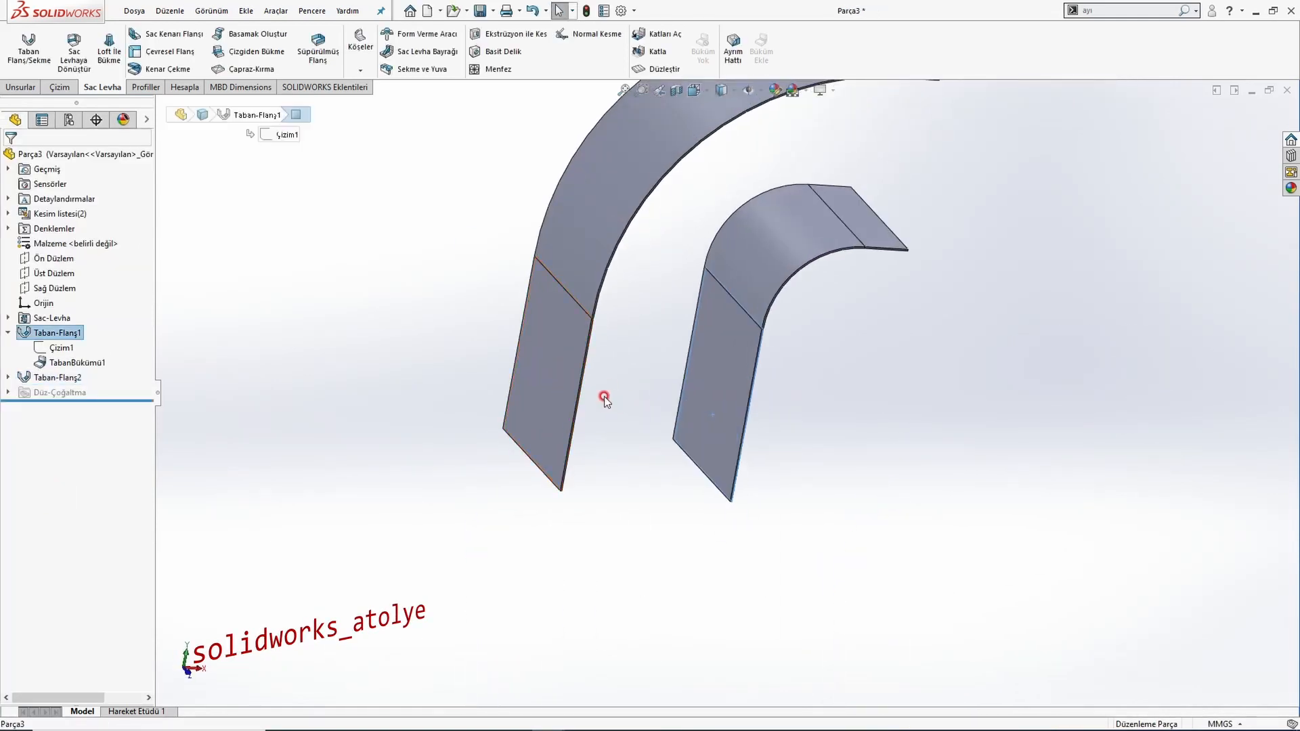
{"action": "left_click", "coordinate": [563, 386]}
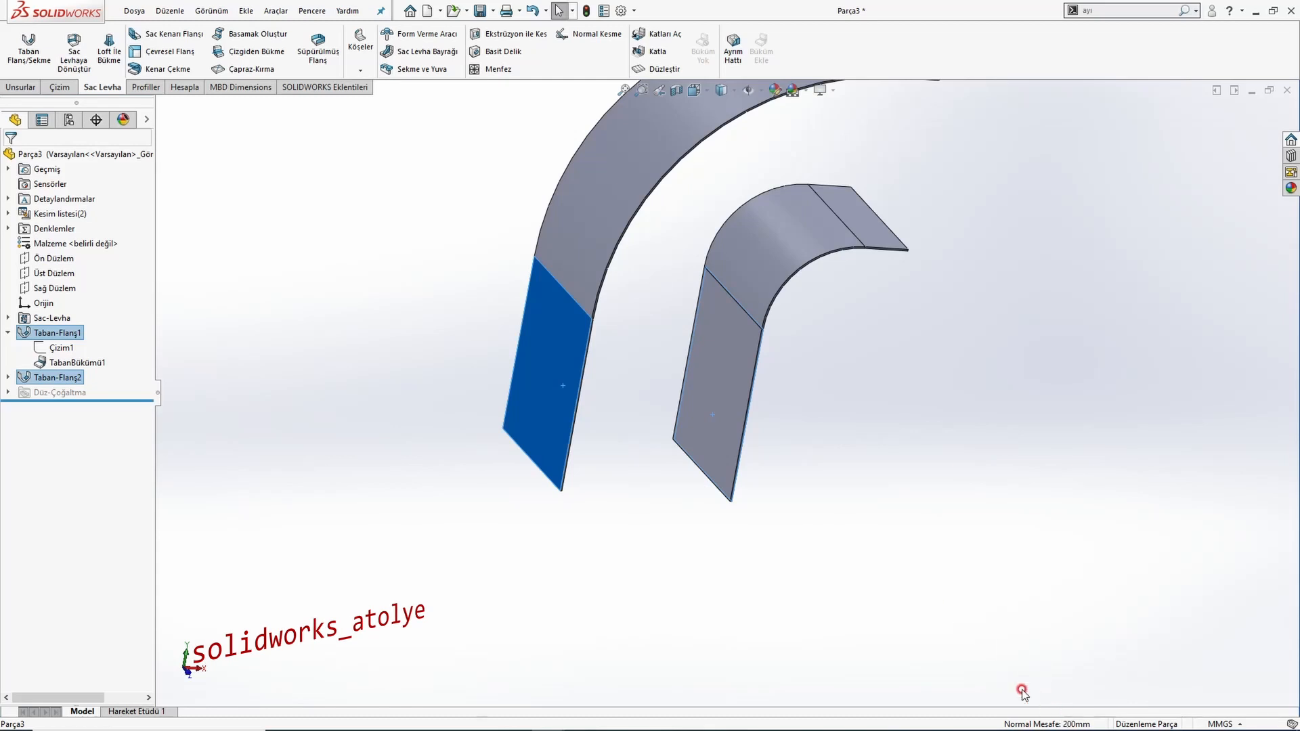
{"action": "key", "text": "Escape"}
{"action": "scroll", "coordinate": [752, 458], "scroll_direction": "up", "scroll_amount": 4}
{"action": "right_click_drag", "start_coordinate": [648, 377], "coordinate": [678, 339]}
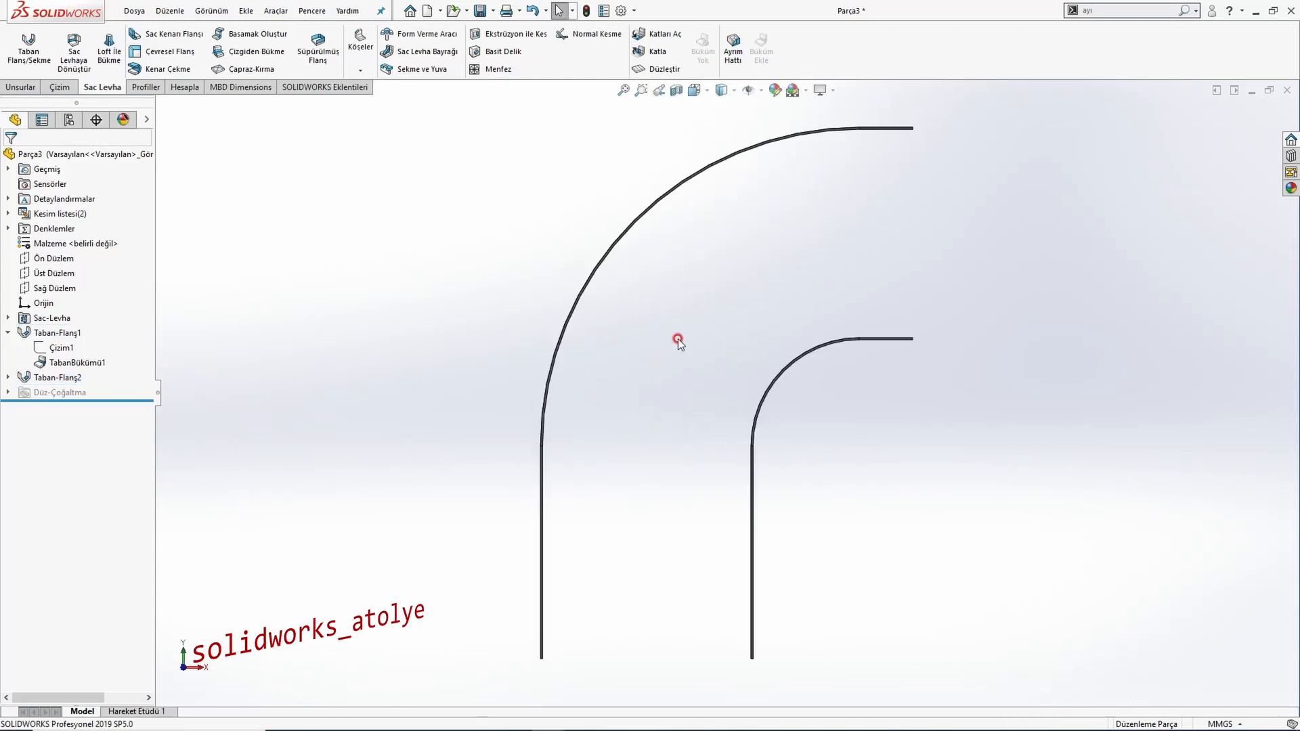
Start a new sketch on the side edge face of the inner elbow wall's upper straight section.
{"action": "left_click", "coordinate": [15, 332]}
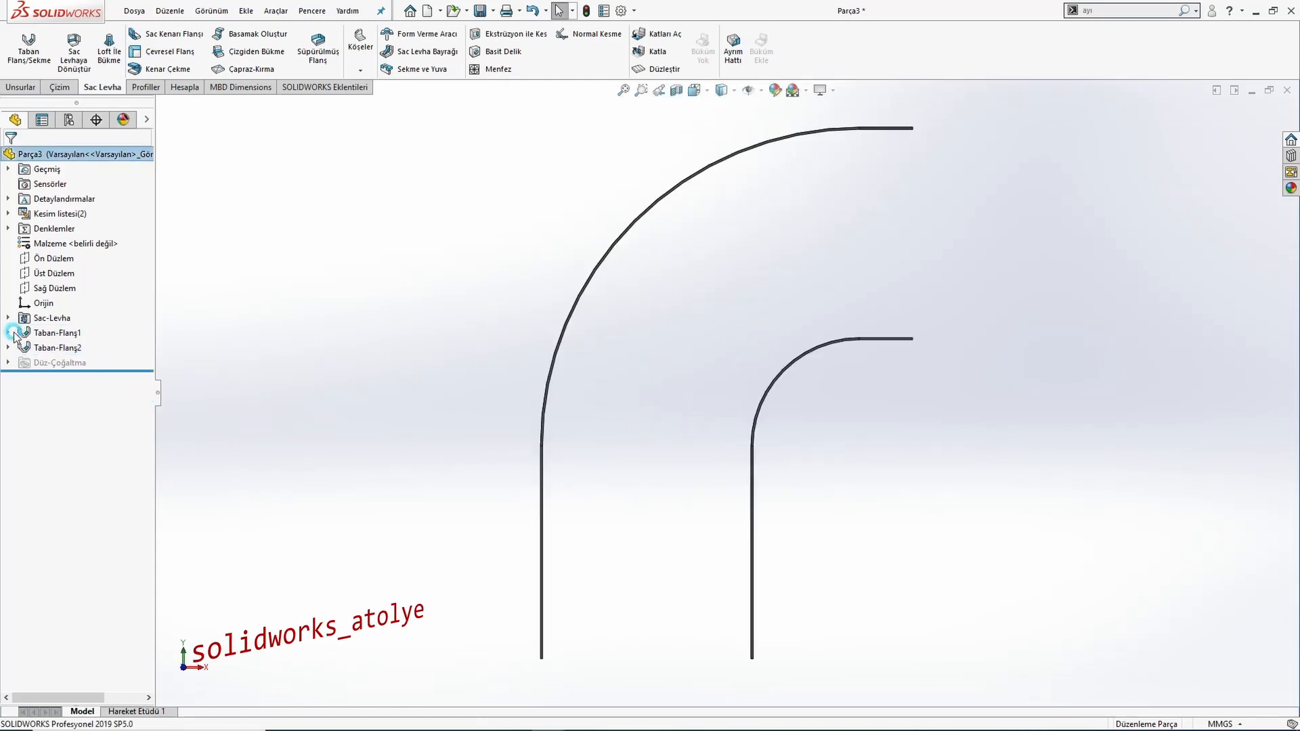
{"action": "scroll", "coordinate": [840, 345], "scroll_direction": "down", "scroll_amount": 8}
{"action": "left_click", "coordinate": [820, 355]}
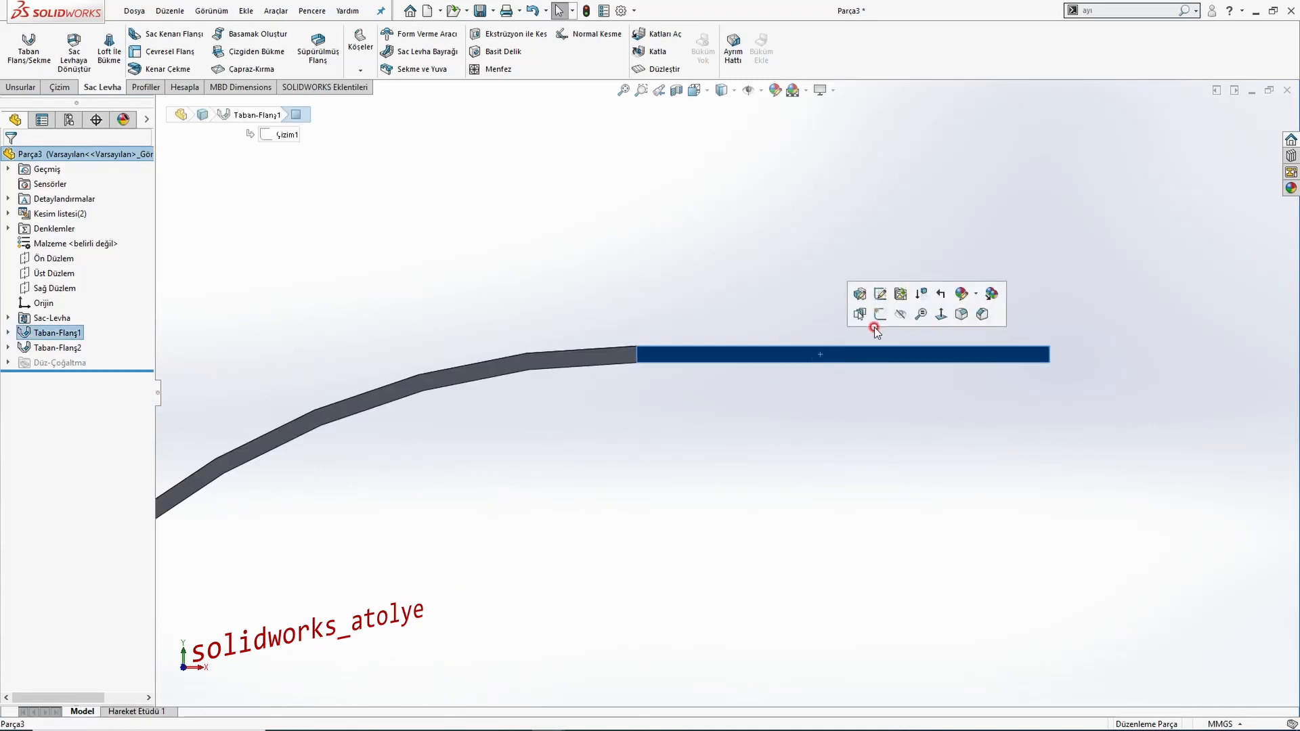
{"action": "left_click", "coordinate": [880, 316]}
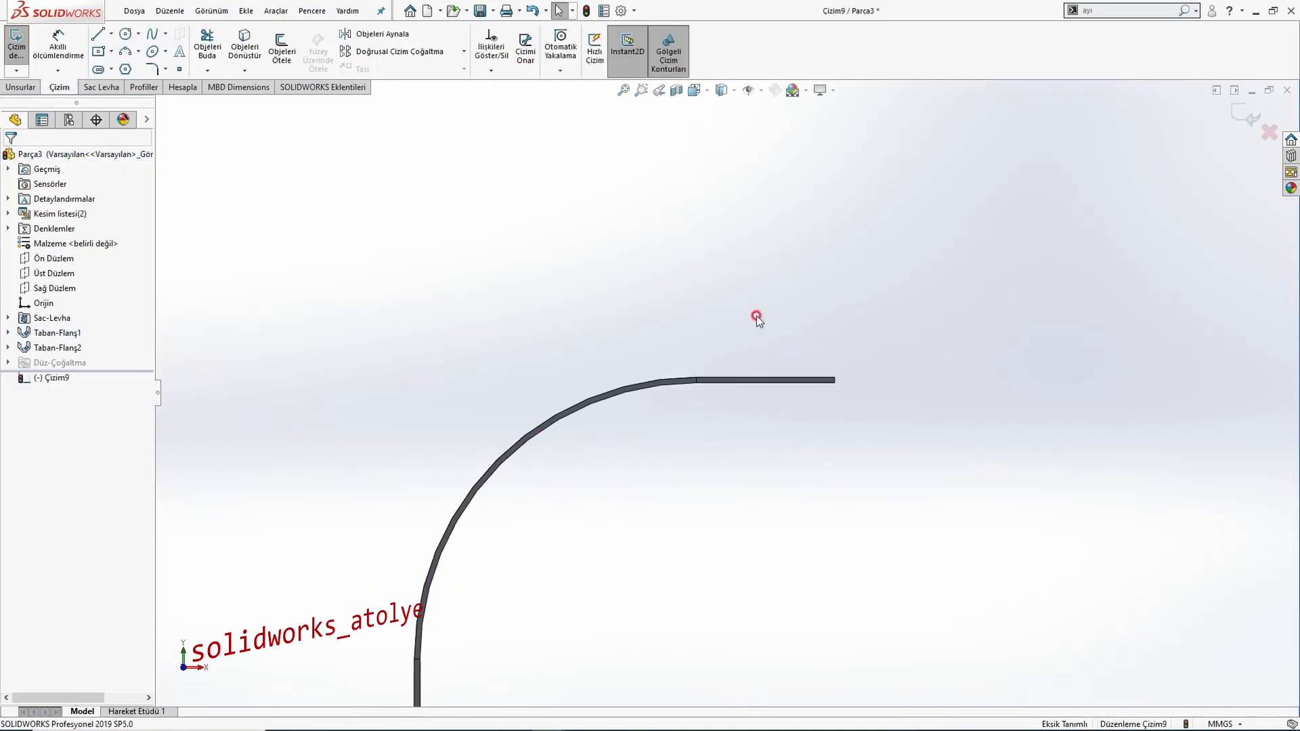
Convert the facing edges of the inner and outer elbow walls, straight sections and arcs, into the new sketch.
{"action": "scroll", "coordinate": [821, 278], "scroll_direction": "up", "scroll_amount": 3}
{"action": "scroll", "coordinate": [862, 377], "scroll_direction": "down", "scroll_amount": 5}
{"action": "left_click", "coordinate": [826, 409]}
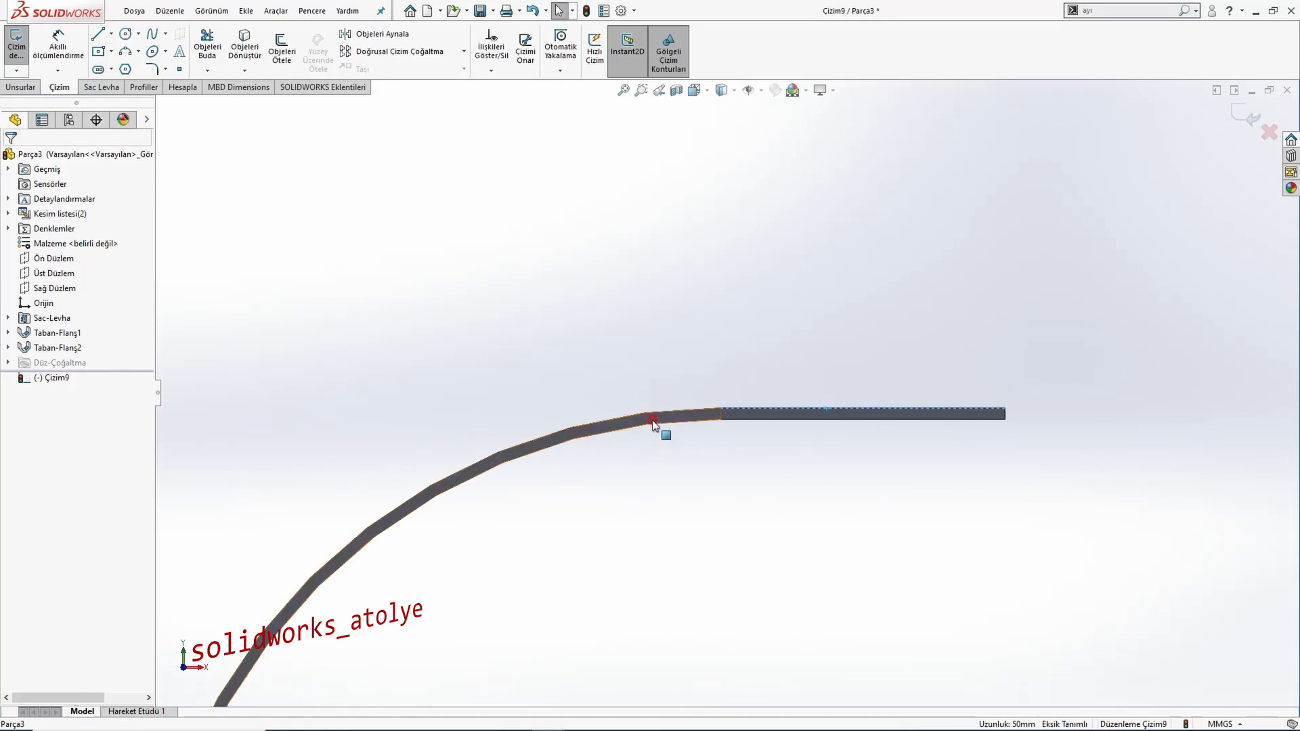
{"action": "left_click", "coordinate": [627, 413], "text": "ctrl"}
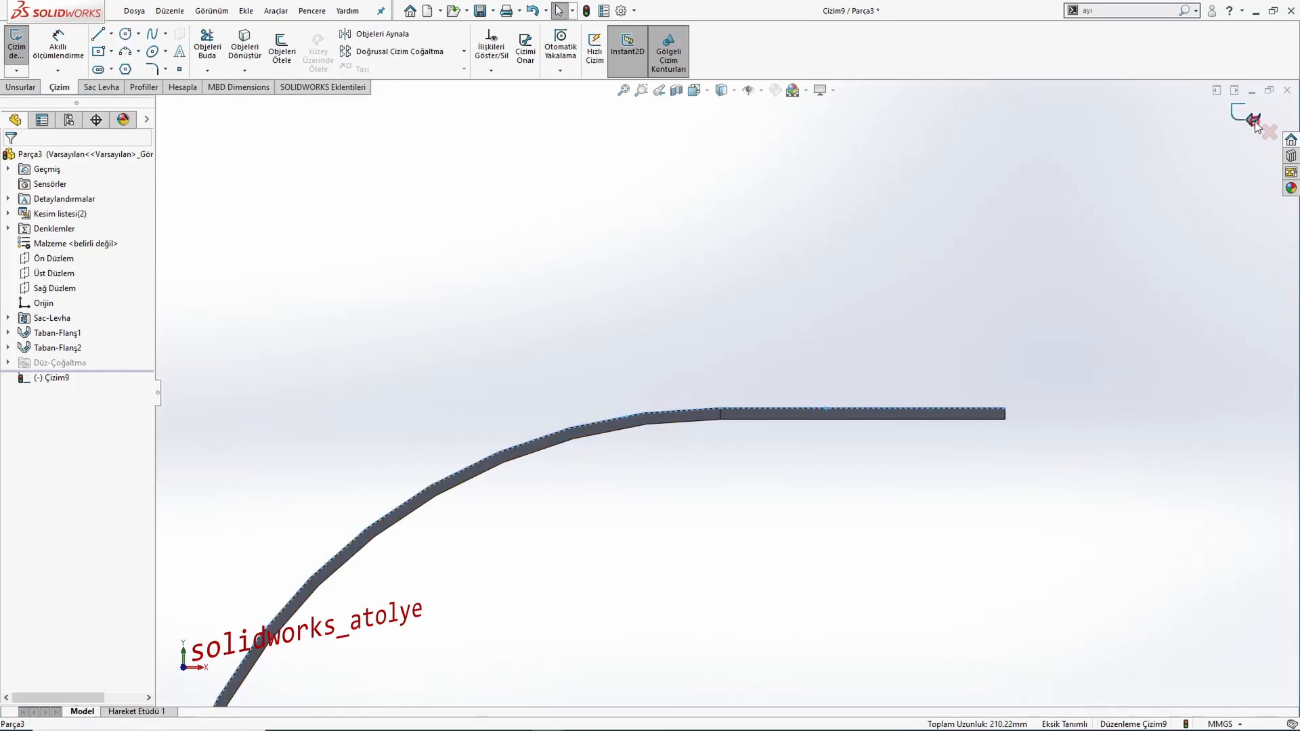
{"action": "scroll", "coordinate": [514, 501], "scroll_direction": "up", "scroll_amount": 3}
{"action": "scroll", "coordinate": [643, 461], "scroll_direction": "down", "scroll_amount": 4}
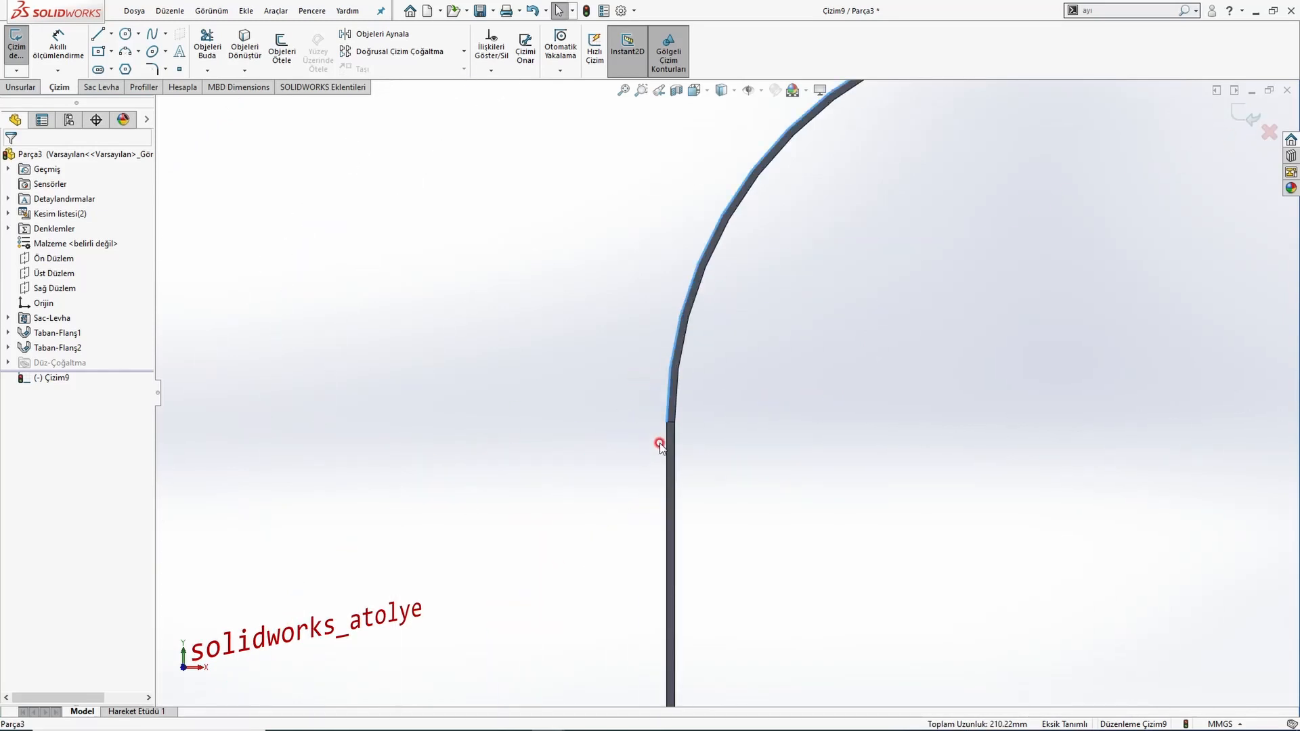
{"action": "left_click", "coordinate": [667, 439], "text": "ctrl"}
{"action": "scroll", "coordinate": [650, 456], "scroll_direction": "up", "scroll_amount": 3}
{"action": "scroll", "coordinate": [630, 401], "scroll_direction": "down", "scroll_amount": 4}
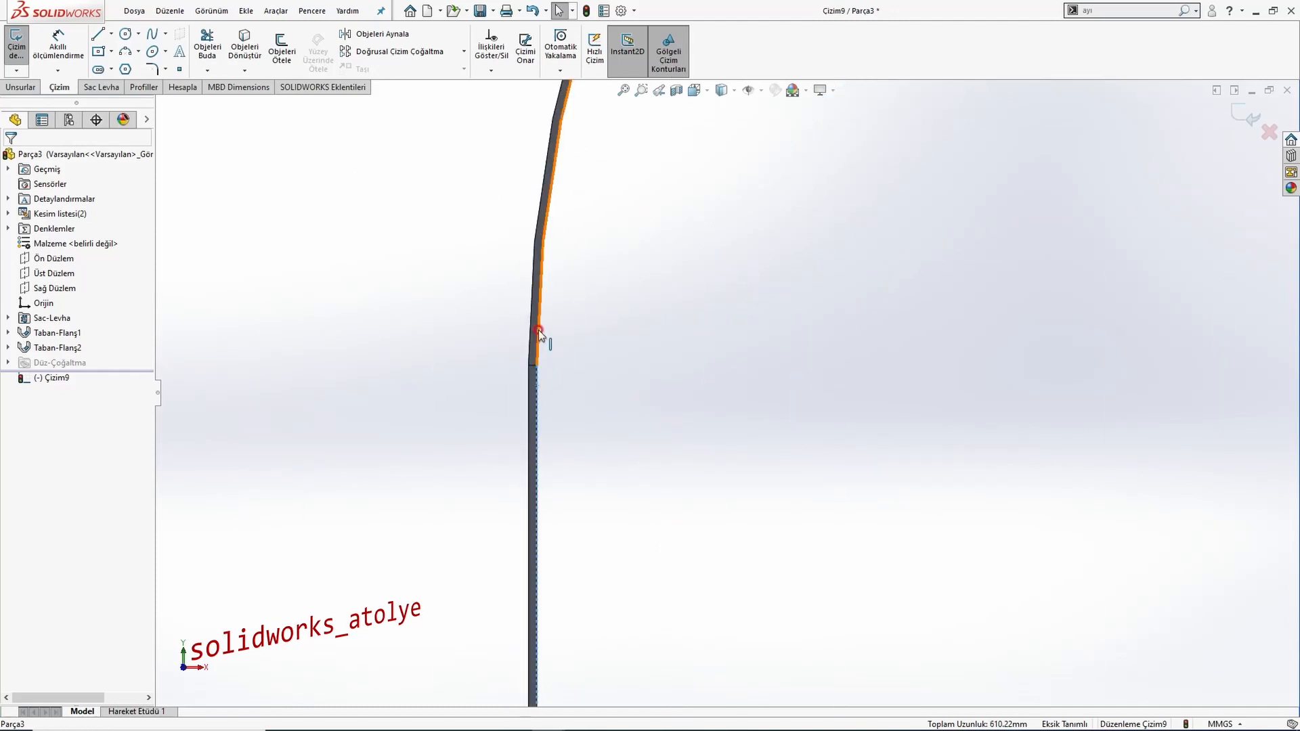
{"action": "mouse_move", "coordinate": [538, 330]}
{"action": "middle_mouse_down"}
{"action": "mouse_move", "coordinate": [681, 324]}
{"action": "mouse_move", "coordinate": [823, 279]}
{"action": "mouse_move", "coordinate": [871, 245]}
{"action": "middle_mouse_up"}
{"action": "scroll", "coordinate": [804, 277], "scroll_direction": "down", "scroll_amount": 6}
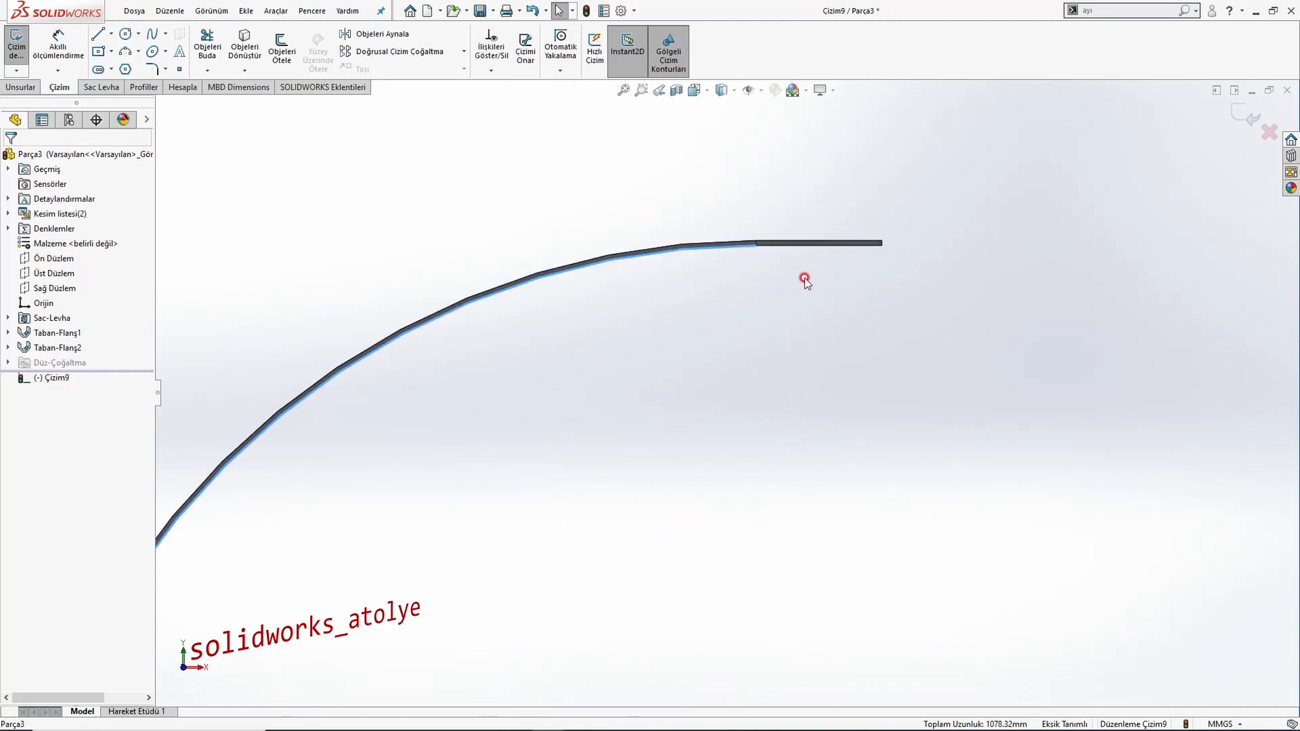
{"action": "key", "text": "ctrl+8"}
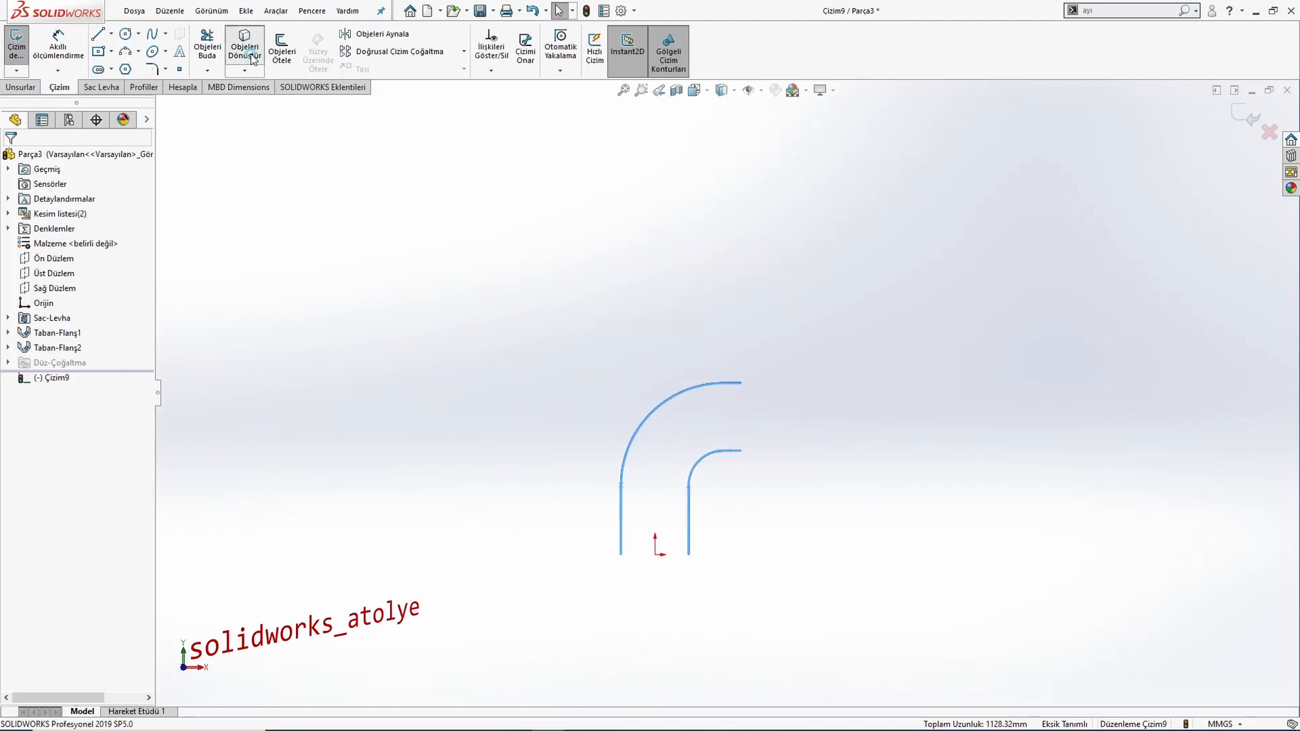
{"action": "mouse_move", "coordinate": [718, 414]}
{"action": "middle_mouse_down"}
{"action": "mouse_move", "coordinate": [746, 441]}
{"action": "mouse_move", "coordinate": [686, 369]}
{"action": "mouse_move", "coordinate": [651, 390]}
{"action": "middle_mouse_up"}
{"action": "key", "text": "ctrl+8"}
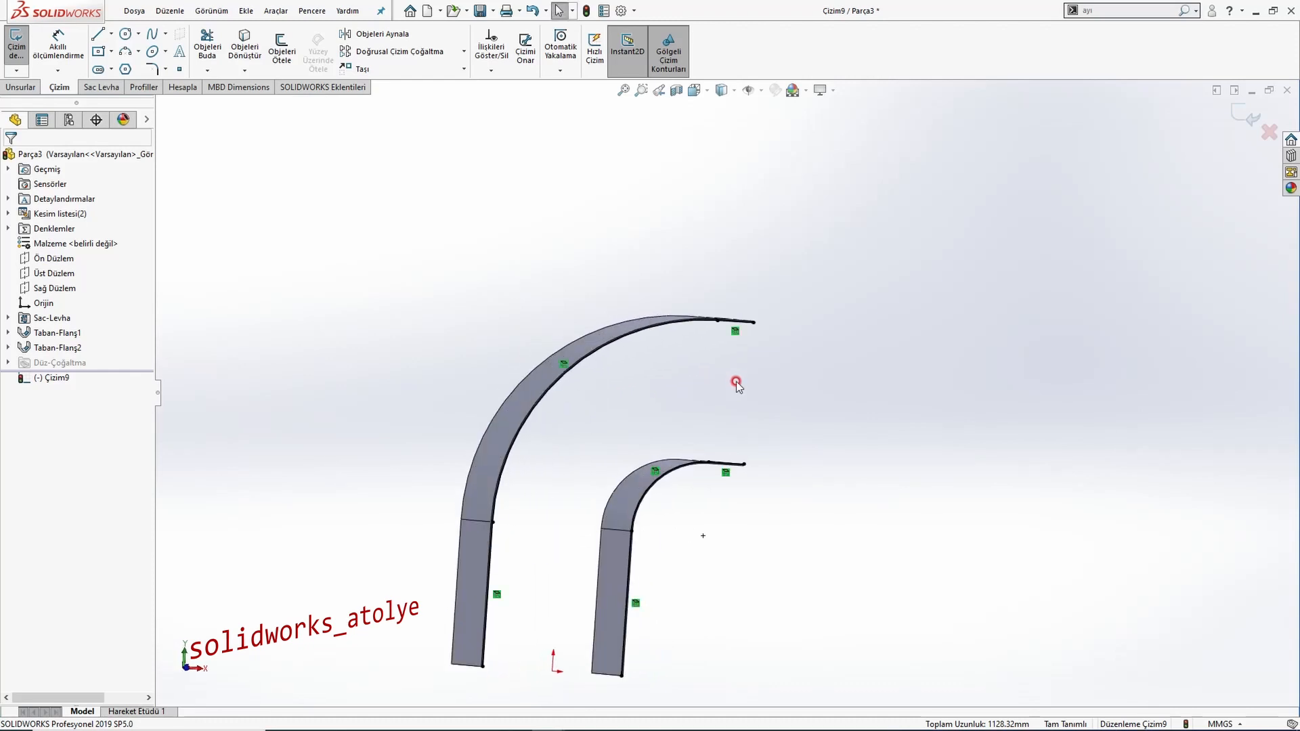
Close the side profile with a vertical line across the upper opening and a horizontal line across the lower opening.
{"action": "scroll", "coordinate": [729, 343], "scroll_direction": "down", "scroll_amount": 5}
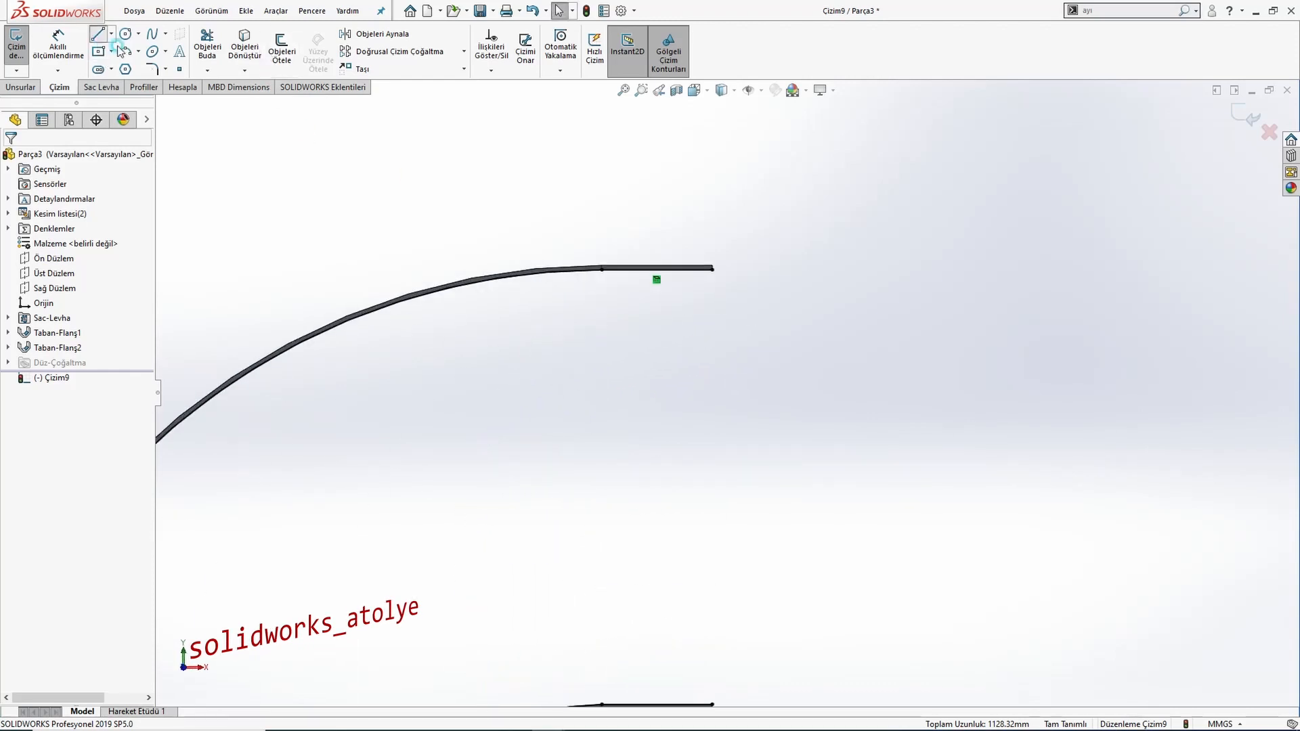
{"action": "scroll", "coordinate": [694, 298], "scroll_direction": "down", "scroll_amount": 2}
{"action": "left_click", "coordinate": [586, 196]}
{"action": "scroll", "coordinate": [673, 470], "scroll_direction": "up", "scroll_amount": 3}
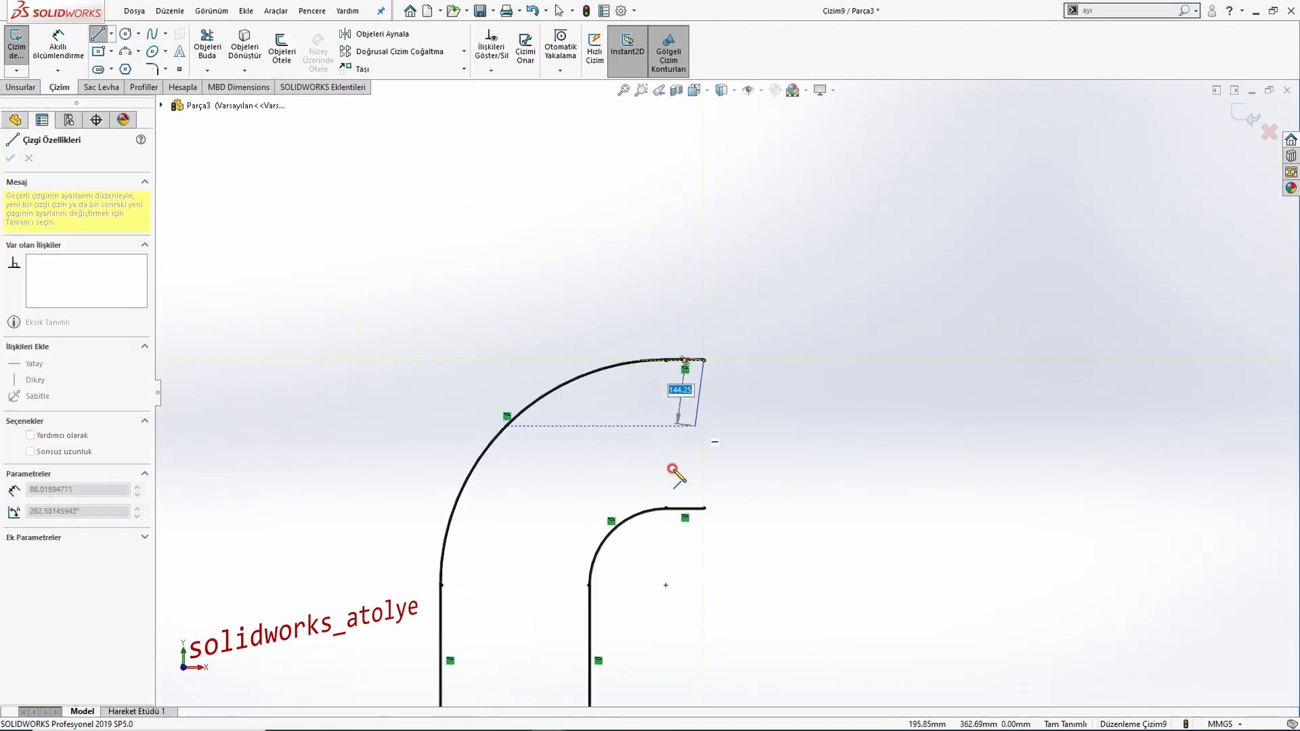
{"action": "scroll", "coordinate": [711, 473], "scroll_direction": "down", "scroll_amount": 3}
{"action": "left_click", "coordinate": [681, 517]}
{"action": "scroll", "coordinate": [563, 465], "scroll_direction": "up", "scroll_amount": 4}
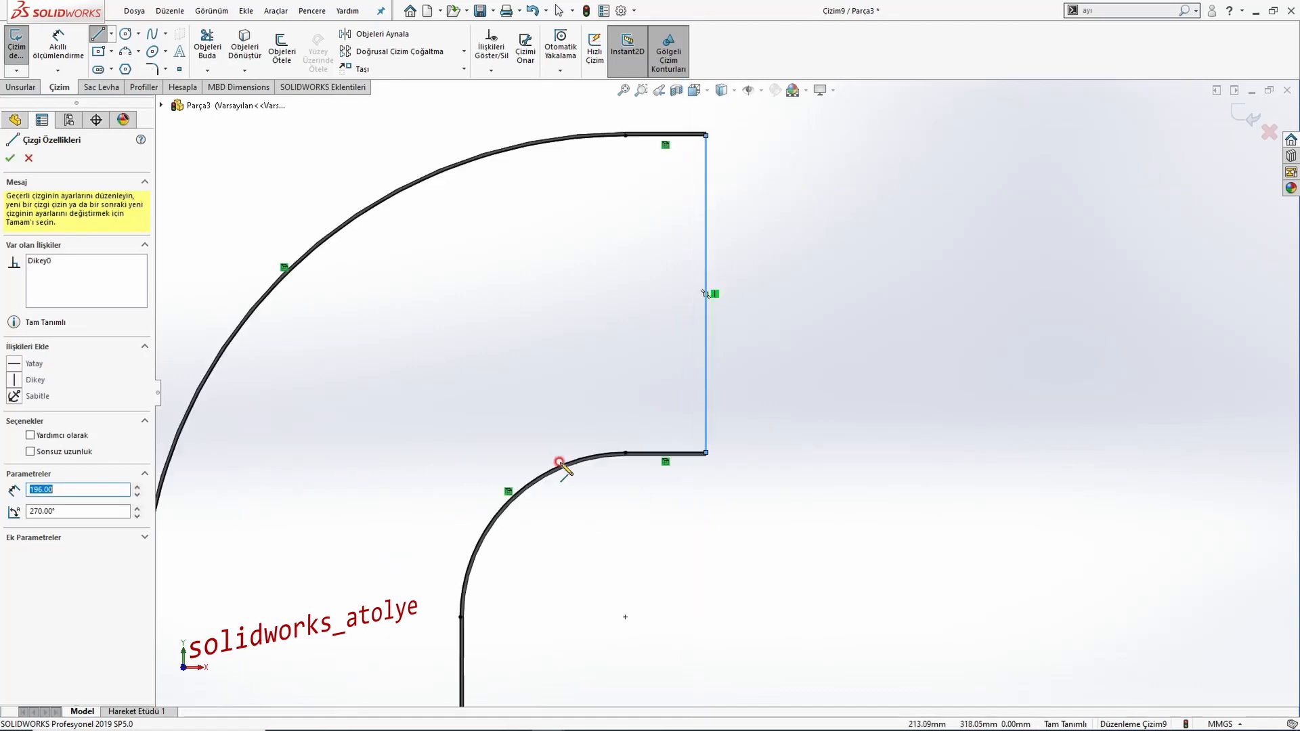
{"action": "scroll", "coordinate": [528, 565], "scroll_direction": "down", "scroll_amount": 6}
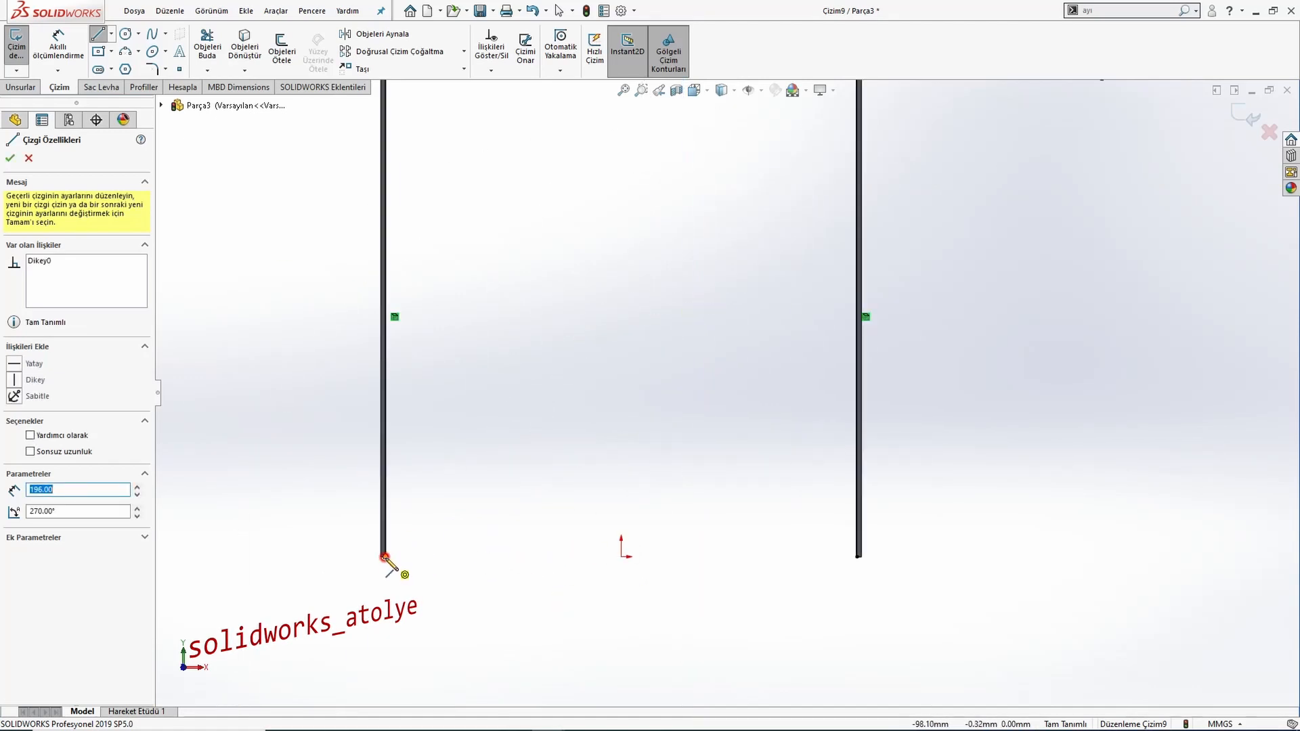
{"action": "left_click", "coordinate": [858, 556]}
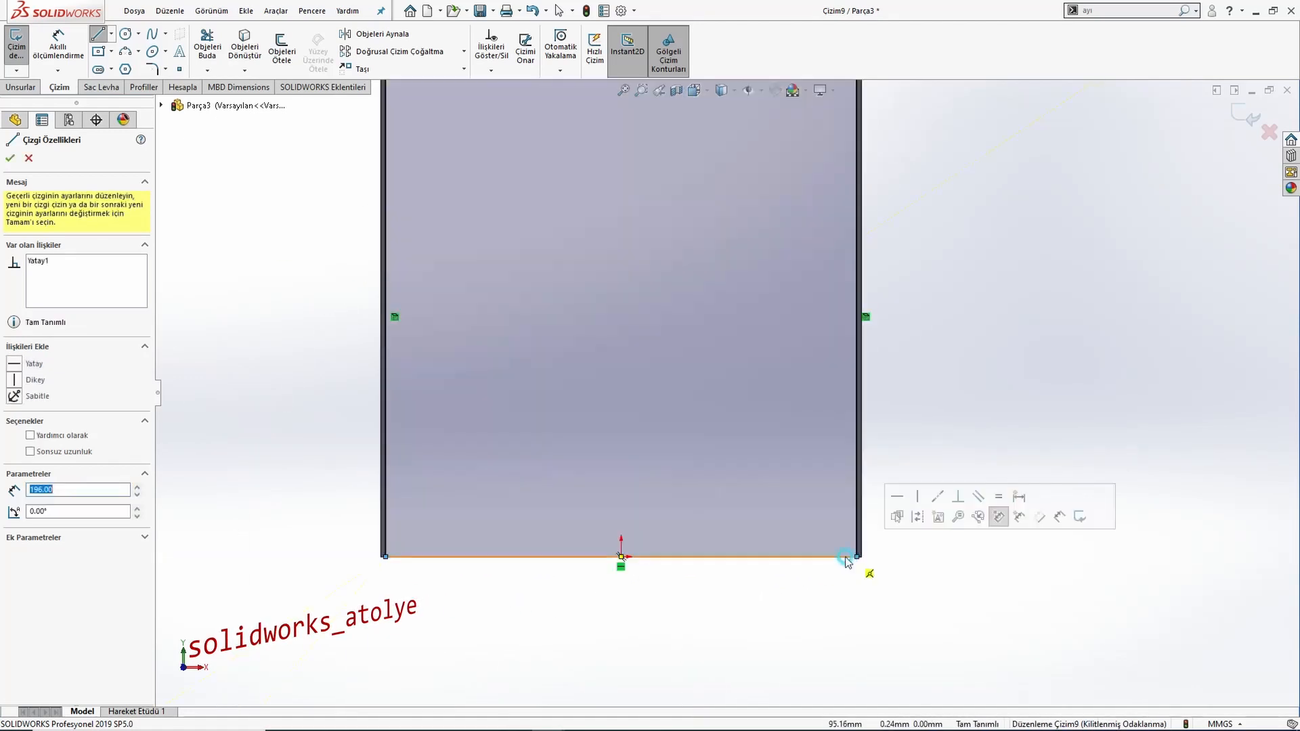
{"action": "key", "text": "Escape"}
Create a 2 mm Base Flange side wall from the closed profile, with its thickness directed inward between the curved walls.
{"action": "scroll", "coordinate": [811, 305], "scroll_direction": "up", "scroll_amount": 3}
{"action": "middle_click_drag", "start_coordinate": [811, 305], "coordinate": [761, 303]}
{"action": "scroll", "coordinate": [769, 278], "scroll_direction": "down", "scroll_amount": 4}
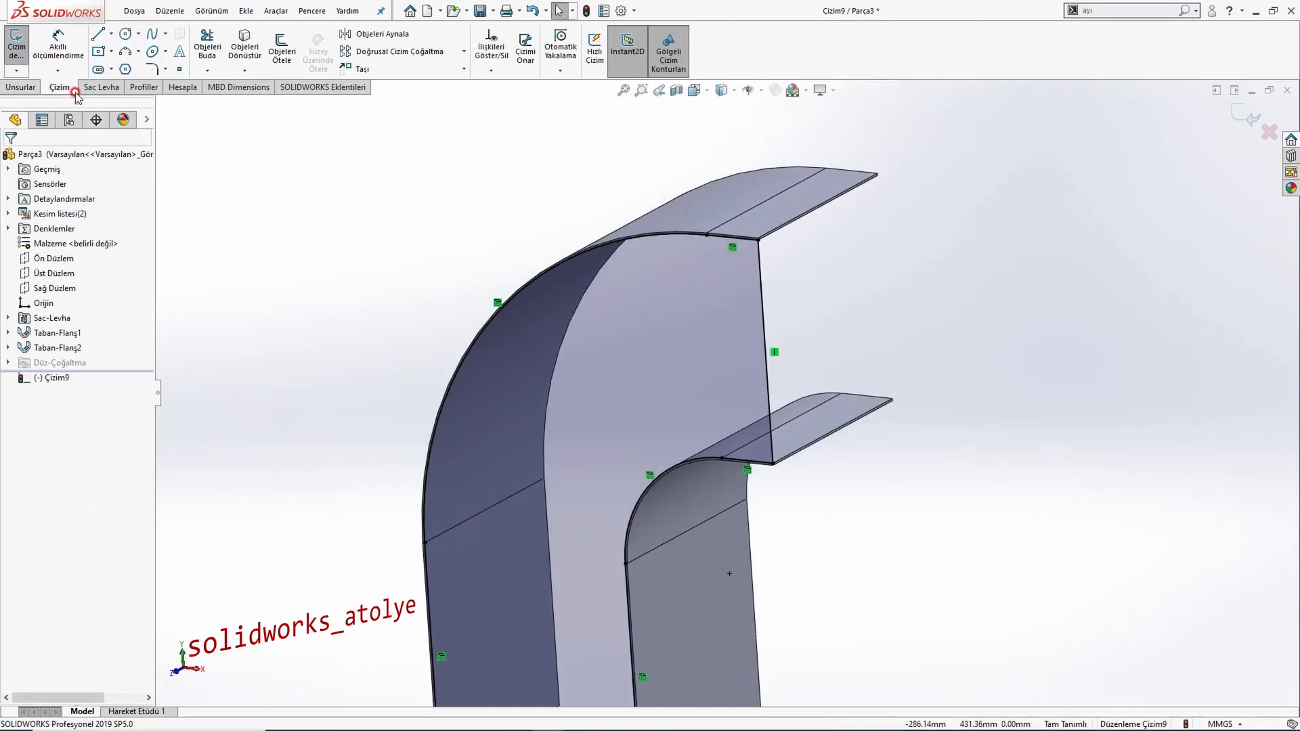
{"action": "left_click", "coordinate": [101, 87]}
{"action": "left_click", "coordinate": [28, 46]}
{"action": "scroll", "coordinate": [705, 255], "scroll_direction": "down", "scroll_amount": 5}
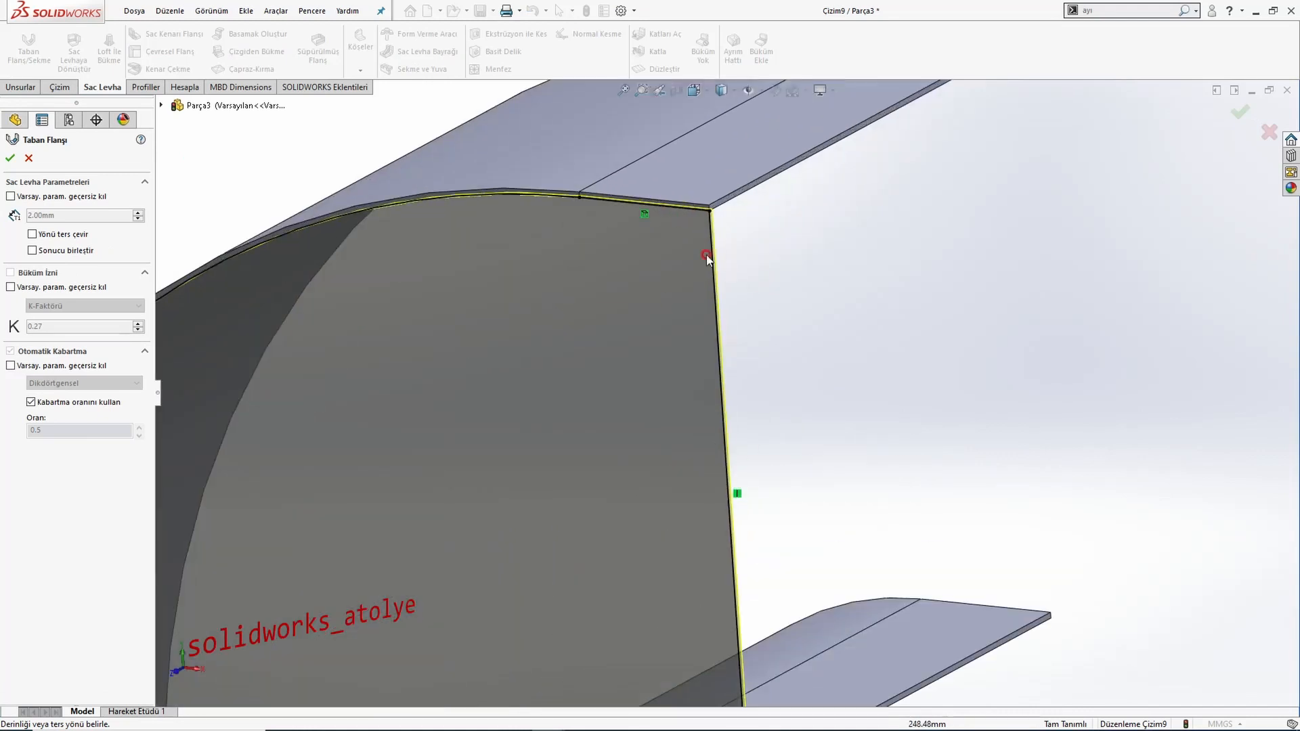
{"action": "scroll", "coordinate": [706, 254], "scroll_direction": "down", "scroll_amount": 3}
{"action": "middle_click_drag", "start_coordinate": [682, 224], "coordinate": [542, 324]}
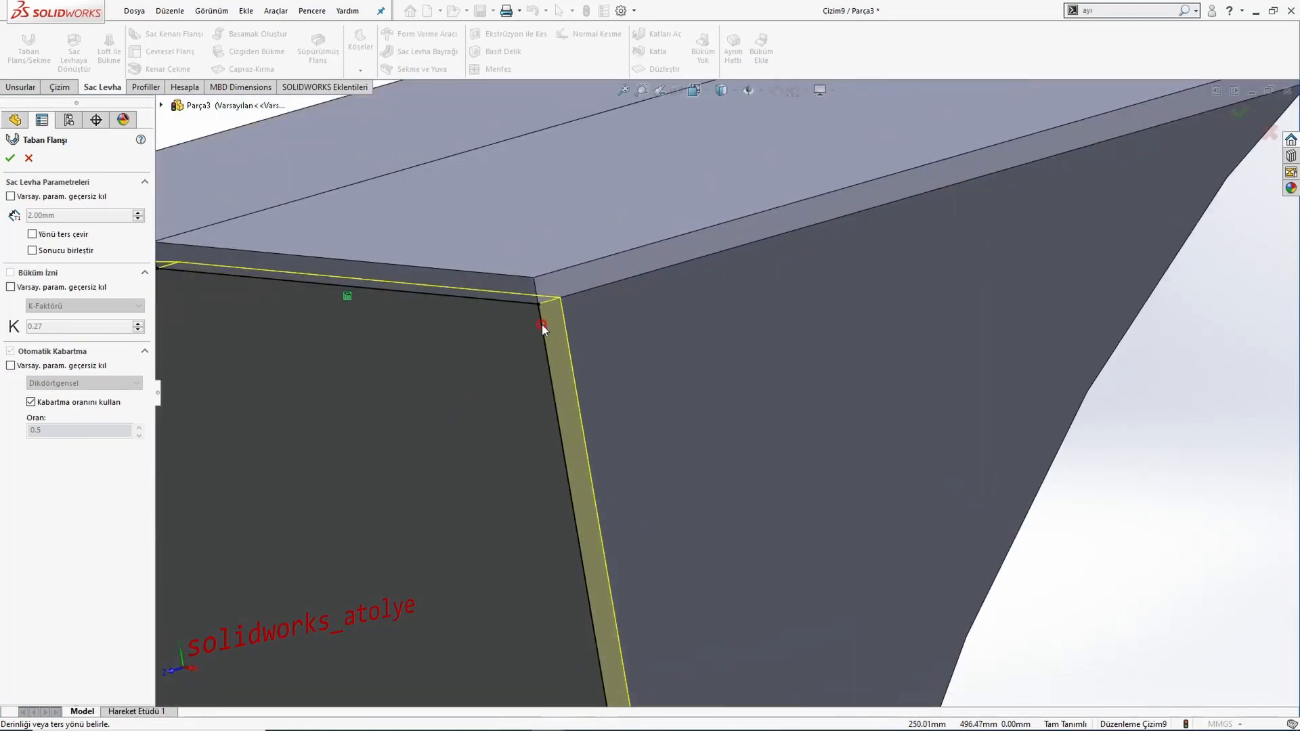
{"action": "left_click", "coordinate": [32, 235]}
{"action": "left_click", "coordinate": [32, 234]}
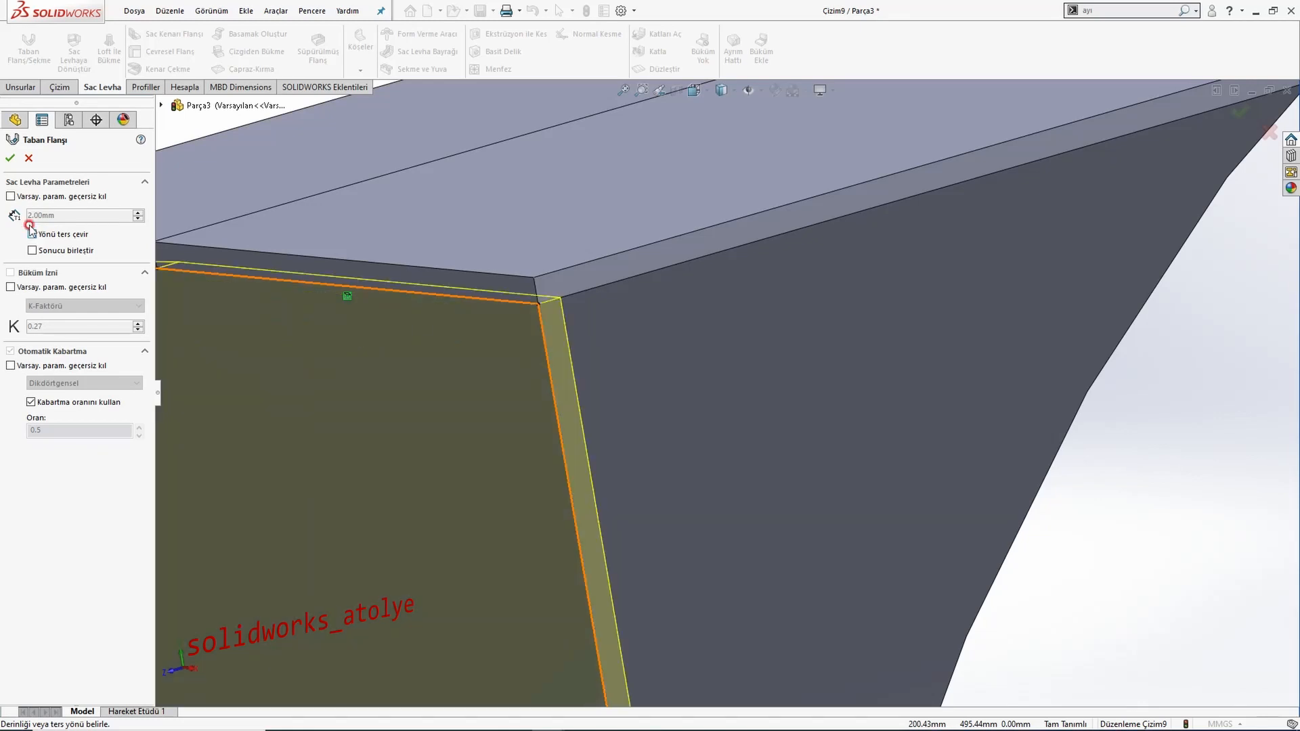
{"action": "left_click", "coordinate": [9, 159]}
Examine how the new side wall fits between the curved walls and inspect the duct's opposite open side.
{"action": "scroll", "coordinate": [639, 343], "scroll_direction": "up", "scroll_amount": 5}
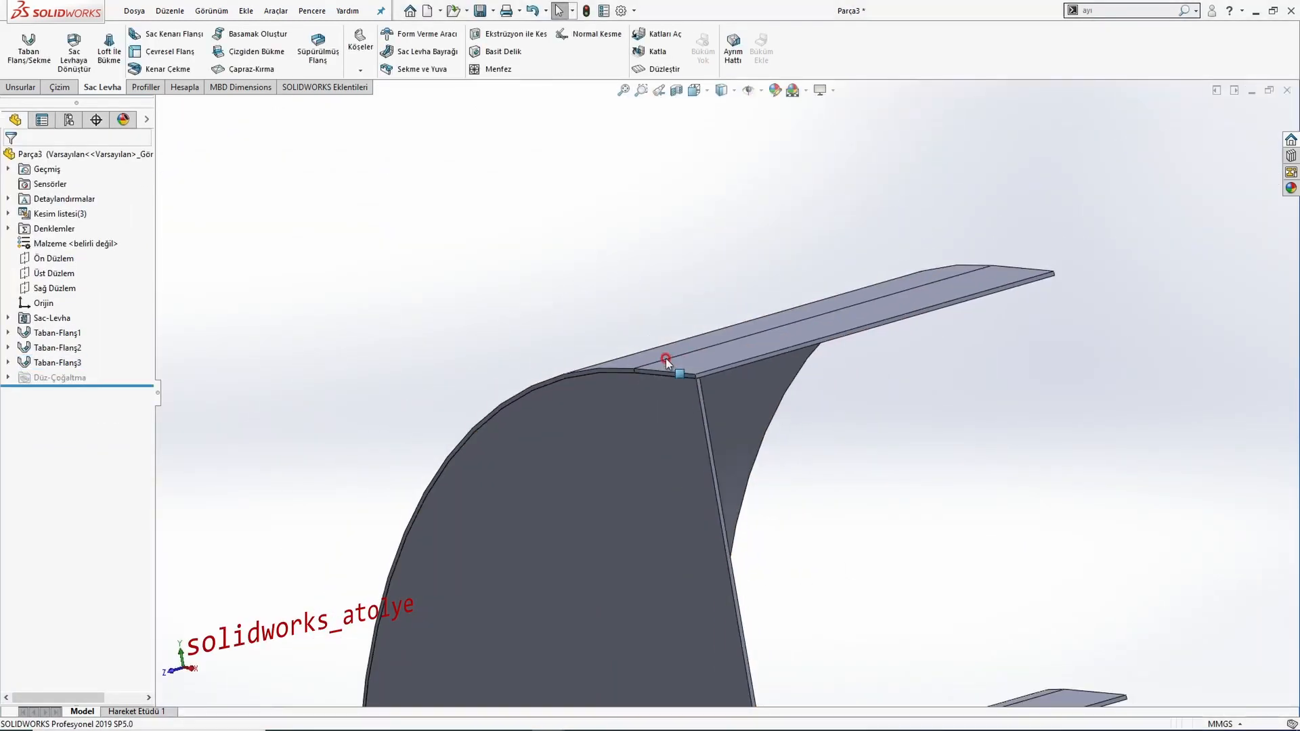
{"action": "scroll", "coordinate": [668, 360], "scroll_direction": "down", "scroll_amount": 5}
{"action": "mouse_move", "coordinate": [697, 383]}
{"action": "middle_mouse_down"}
{"action": "mouse_move", "coordinate": [665, 334]}
{"action": "mouse_move", "coordinate": [644, 337]}
{"action": "mouse_move", "coordinate": [716, 367]}
{"action": "middle_mouse_up"}
{"action": "key", "text": "ctrl+1"}
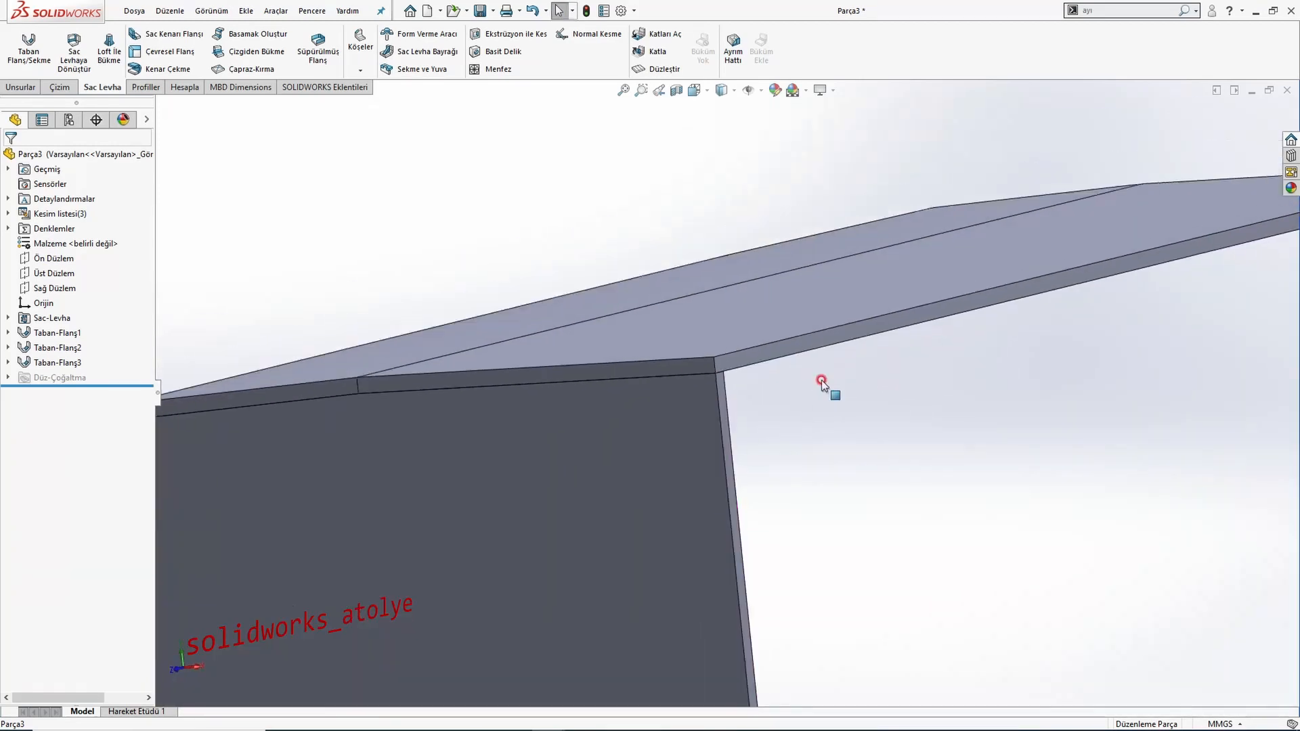
{"action": "middle_click_drag", "start_coordinate": [836, 380], "coordinate": [726, 439]}
{"action": "scroll", "coordinate": [721, 437], "scroll_direction": "down", "scroll_amount": 8}
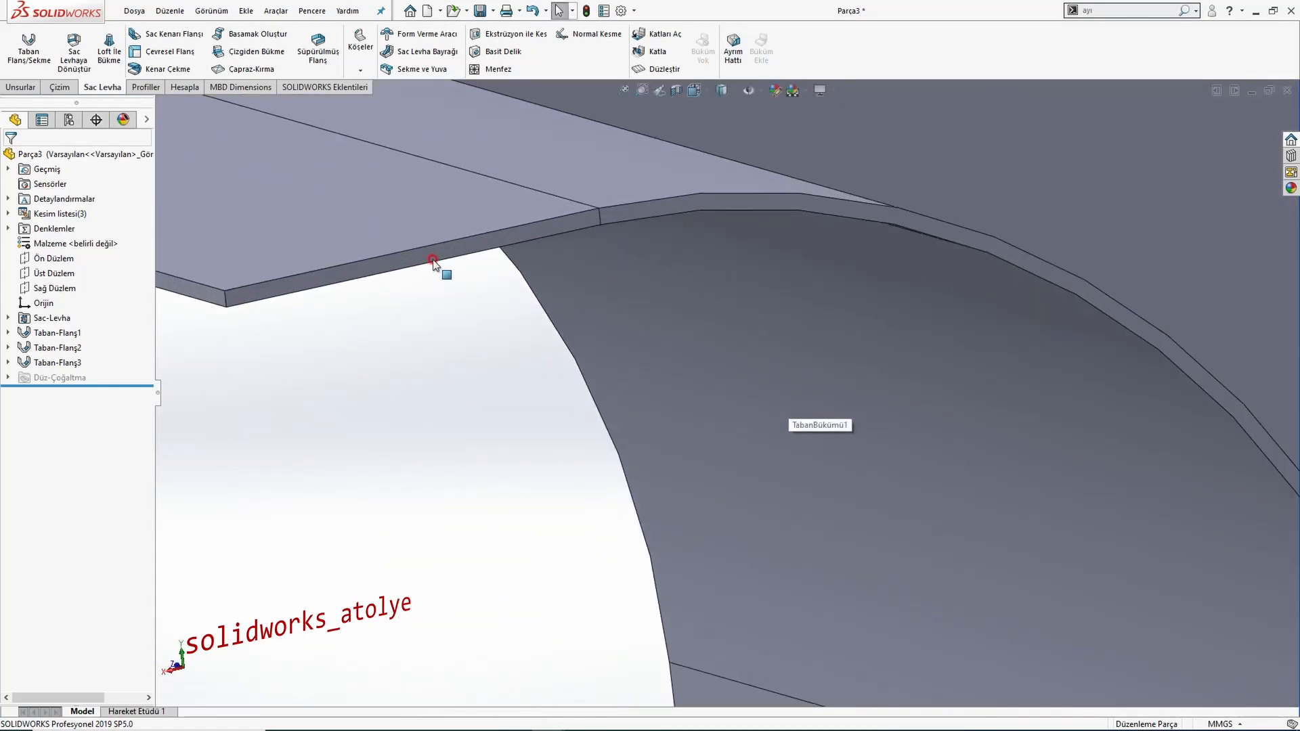
{"action": "left_click", "coordinate": [434, 262]}
{"action": "scroll", "coordinate": [555, 318], "scroll_direction": "up", "scroll_amount": 8}
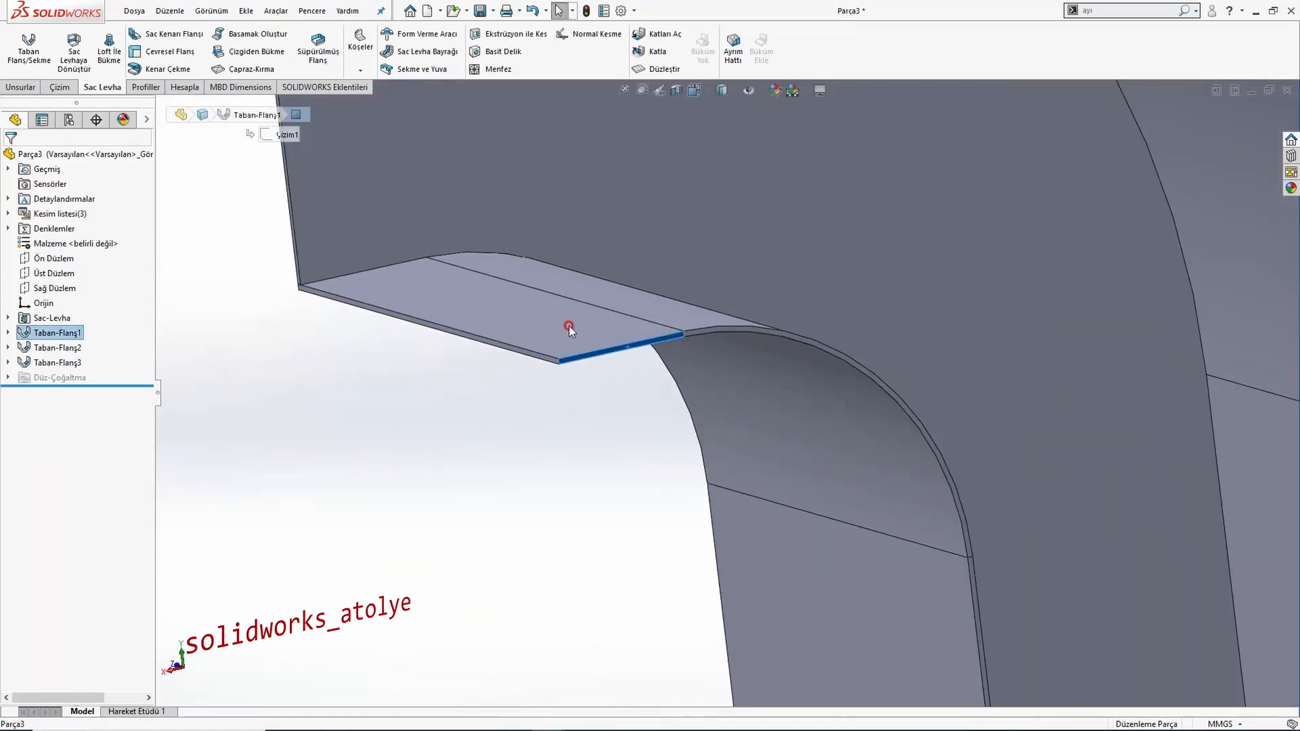
{"action": "key", "text": "Escape"}
Mirror the side wall body across the Front Plane (Ön Düzlem) to close the duct's open side.
{"action": "key", "text": "ctrl+4"}
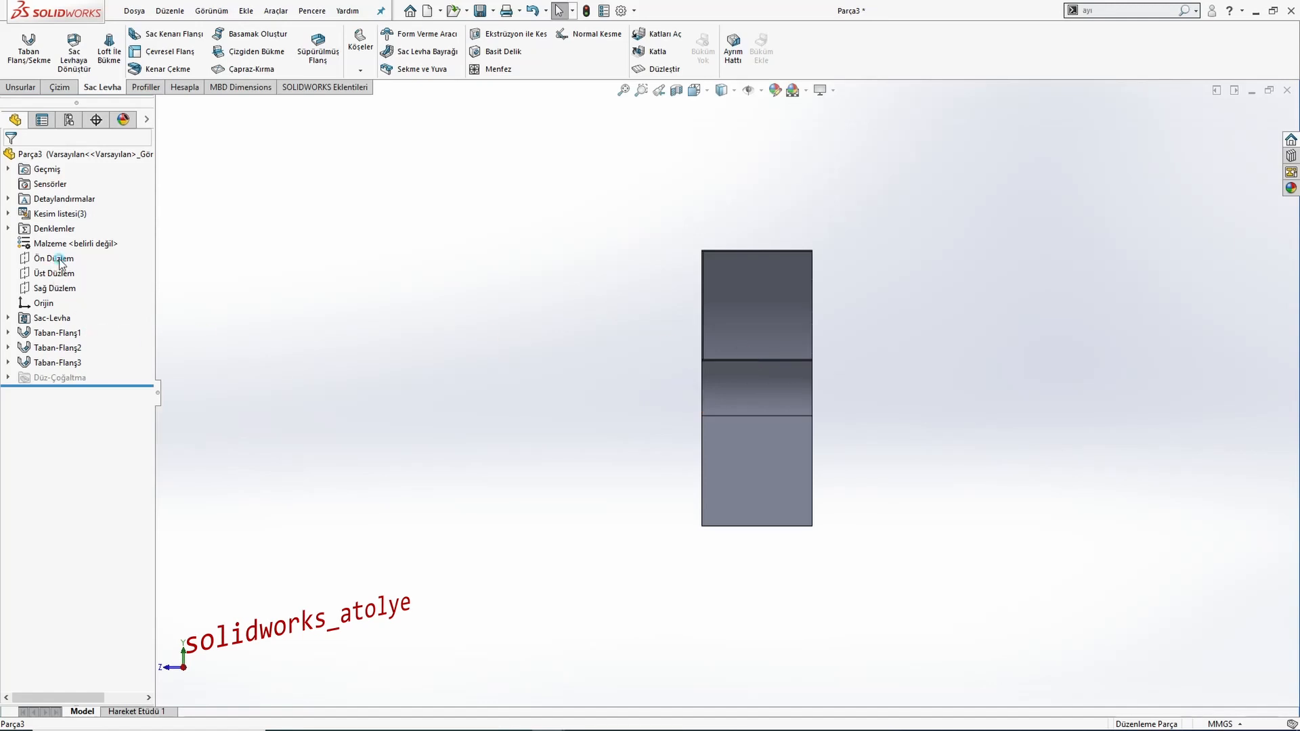
{"action": "left_click", "coordinate": [58, 258]}
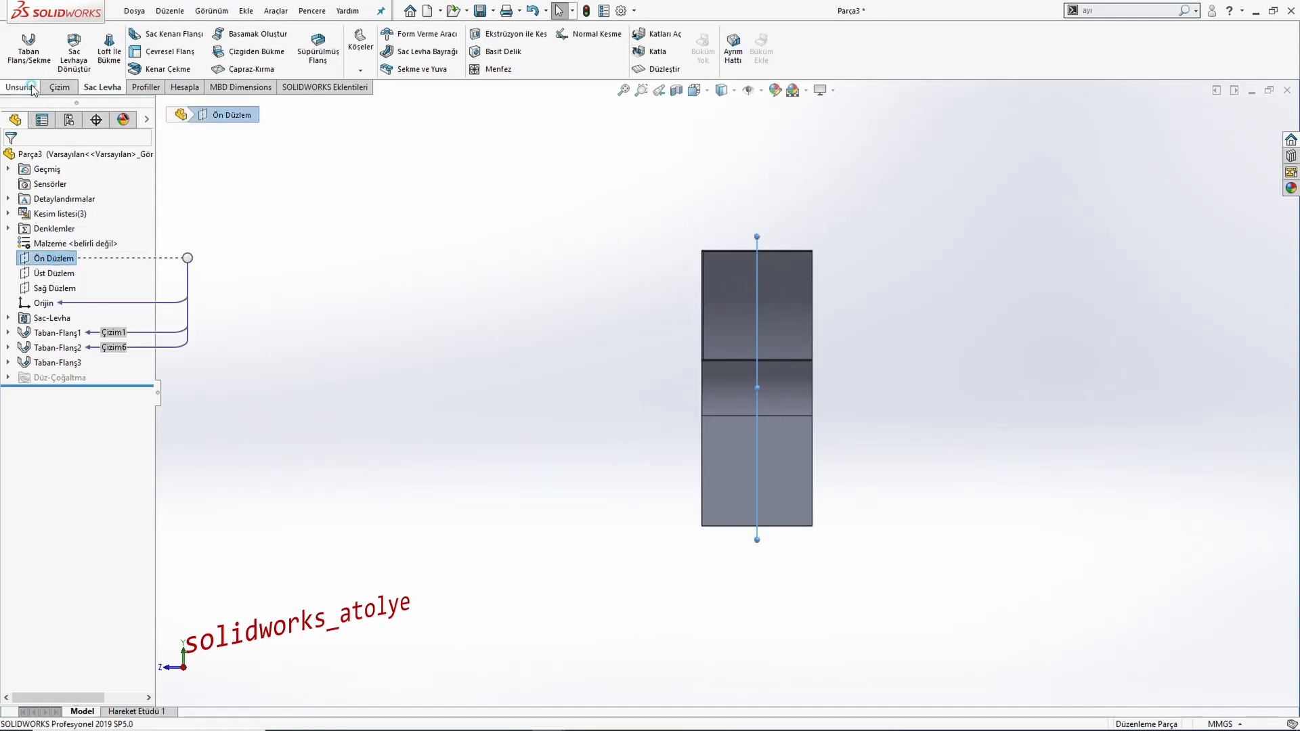
{"action": "left_click", "coordinate": [32, 88]}
{"action": "left_click", "coordinate": [559, 73]}
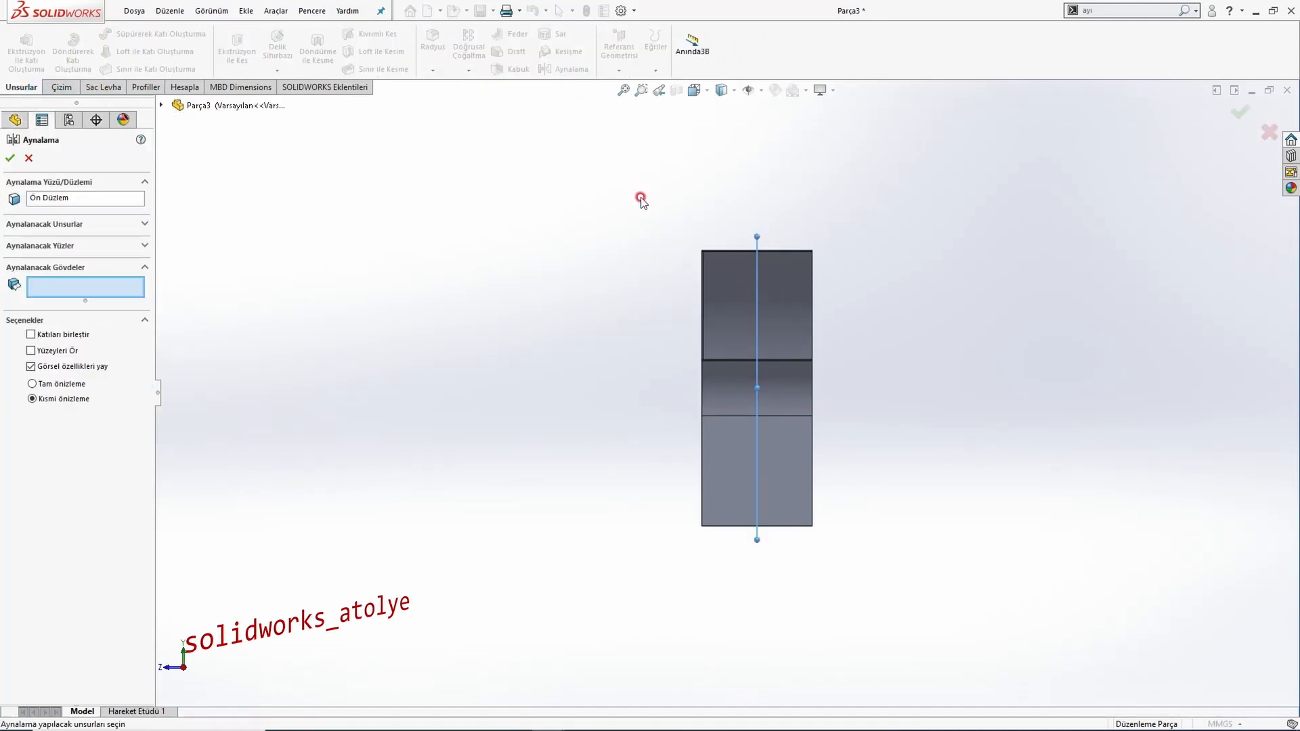
{"action": "middle_click_drag", "start_coordinate": [645, 205], "coordinate": [719, 281]}
{"action": "scroll", "coordinate": [747, 329], "scroll_direction": "down", "scroll_amount": 2}
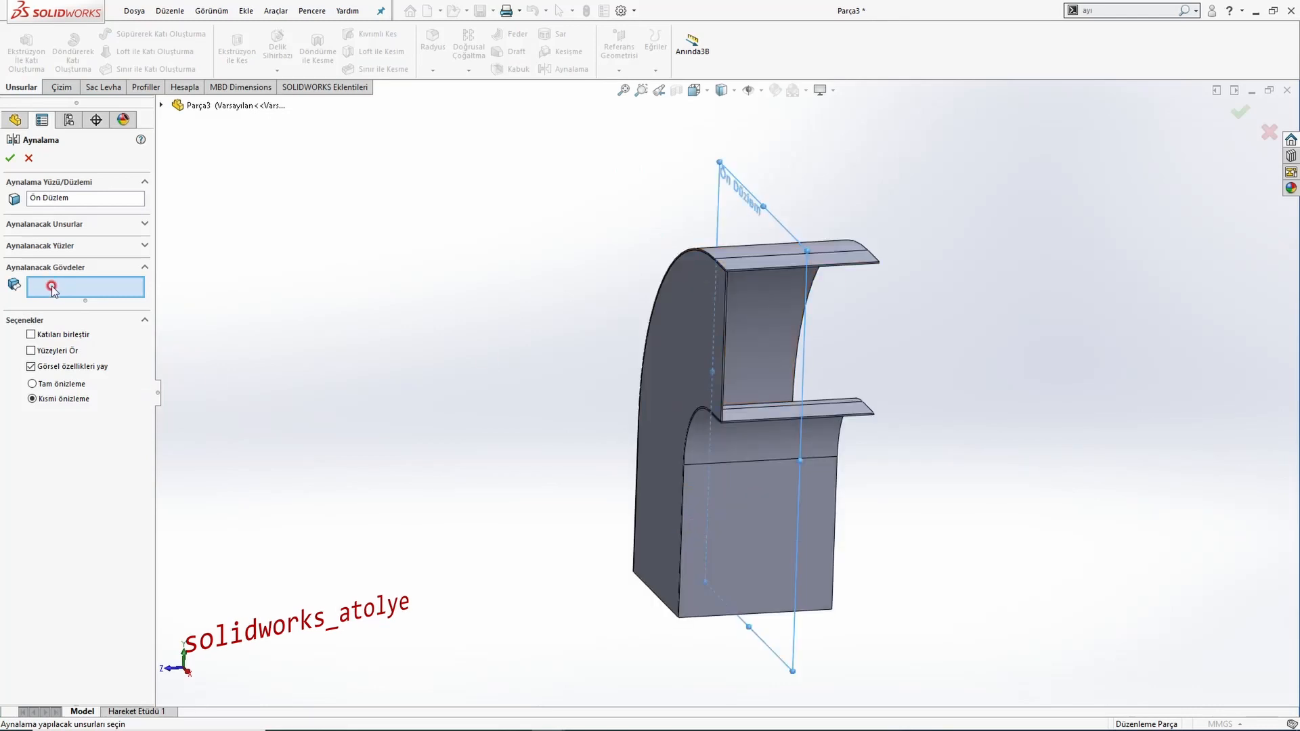
{"action": "left_click", "coordinate": [690, 344]}
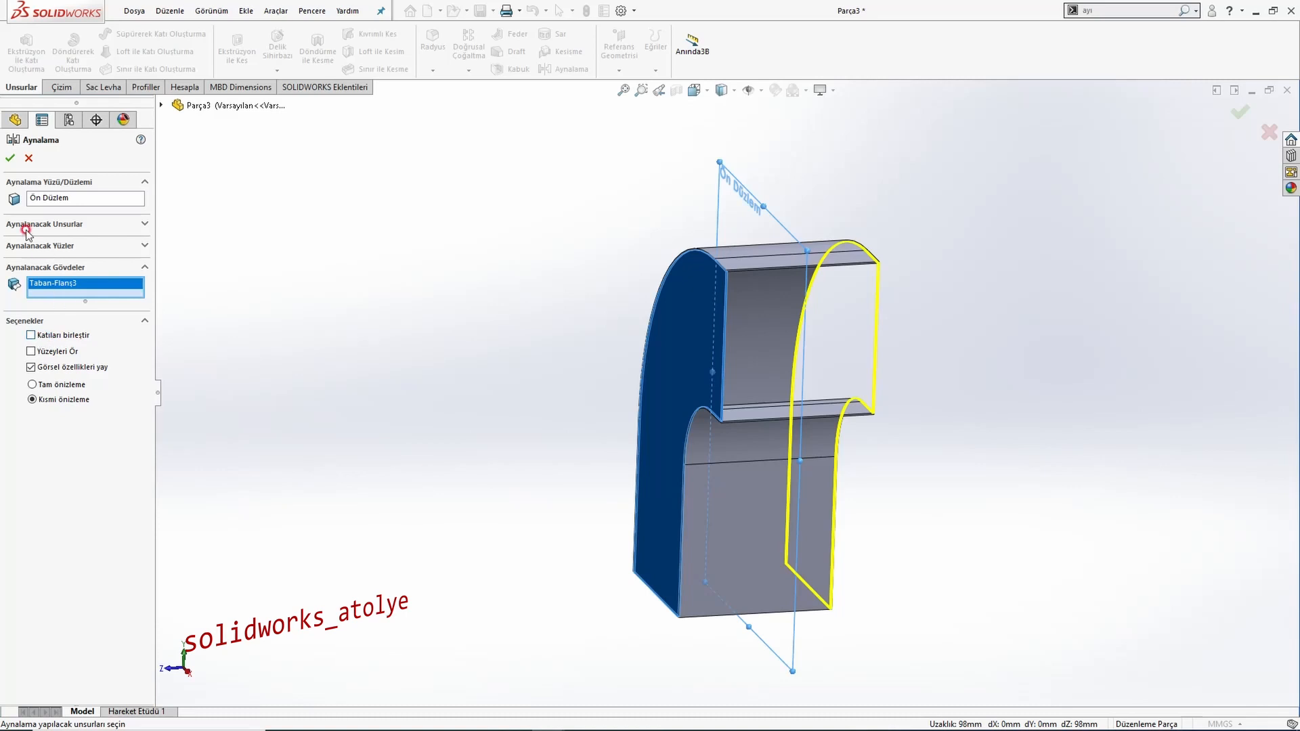
{"action": "left_click", "coordinate": [11, 160]}
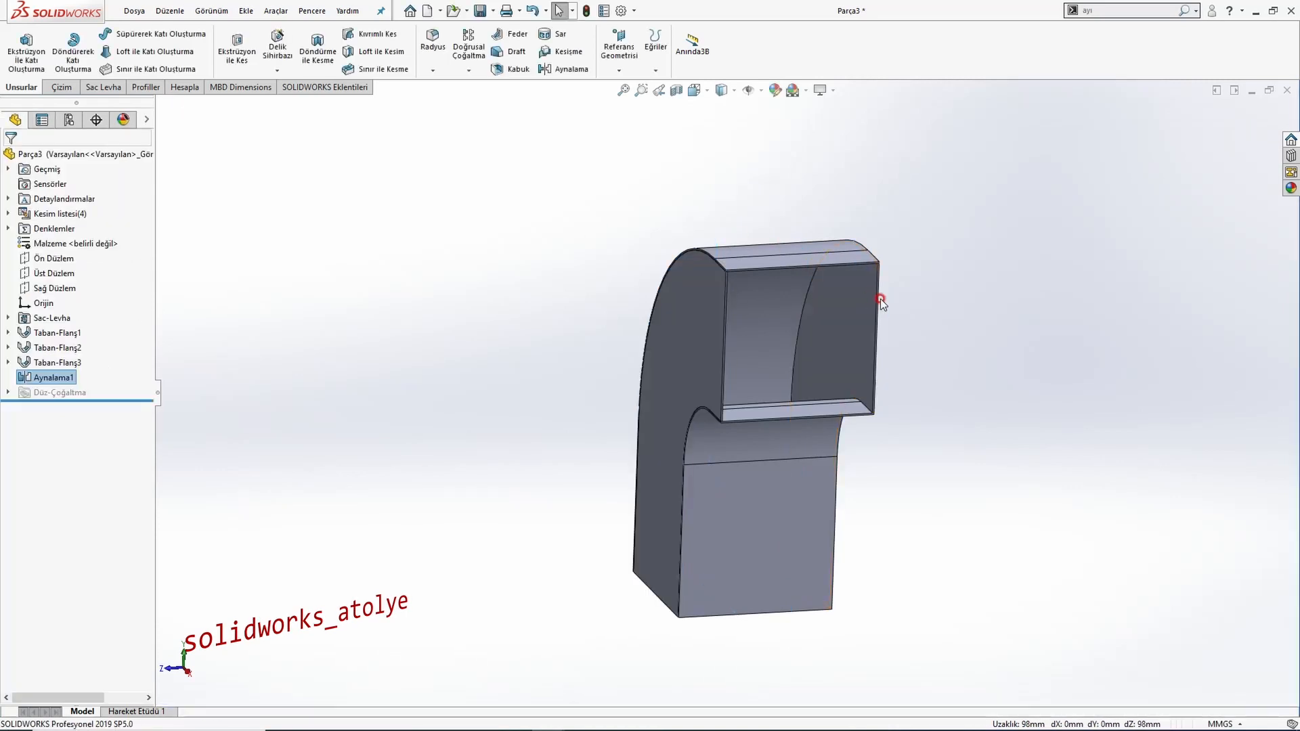
Examine the duct's wall joints around the upper opening and check the mounting flange in the Örnek126 drawing.
{"action": "scroll", "coordinate": [880, 299], "scroll_direction": "down", "scroll_amount": 5}
{"action": "scroll", "coordinate": [812, 265], "scroll_direction": "down", "scroll_amount": 3}
{"action": "mouse_move", "coordinate": [783, 317]}
{"action": "middle_mouse_down"}
{"action": "mouse_move", "coordinate": [702, 285]}
{"action": "mouse_move", "coordinate": [771, 319]}
{"action": "middle_mouse_up"}
{"action": "scroll", "coordinate": [770, 320], "scroll_direction": "up", "scroll_amount": 4}
{"action": "left_click", "coordinate": [770, 319]}
{"action": "scroll", "coordinate": [680, 409], "scroll_direction": "up", "scroll_amount": 8}
{"action": "key", "text": "ctrl+1"}
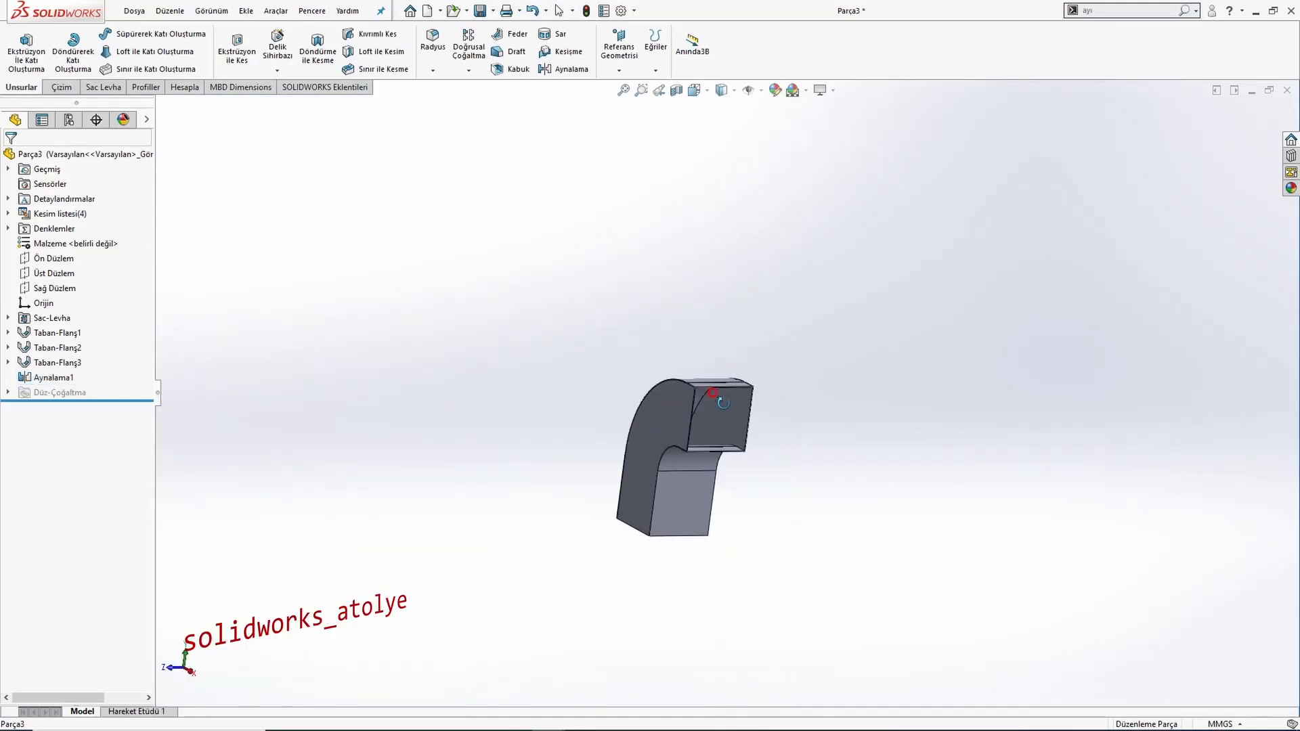
{"action": "scroll", "coordinate": [781, 404], "scroll_direction": "down", "scroll_amount": 6}
{"action": "scroll", "coordinate": [817, 359], "scroll_direction": "up", "scroll_amount": 6}
{"action": "middle_click_drag", "start_coordinate": [813, 352], "coordinate": [730, 323]}
{"action": "scroll", "coordinate": [715, 295], "scroll_direction": "down", "scroll_amount": 9}
{"action": "key", "text": "alt+Tab"}
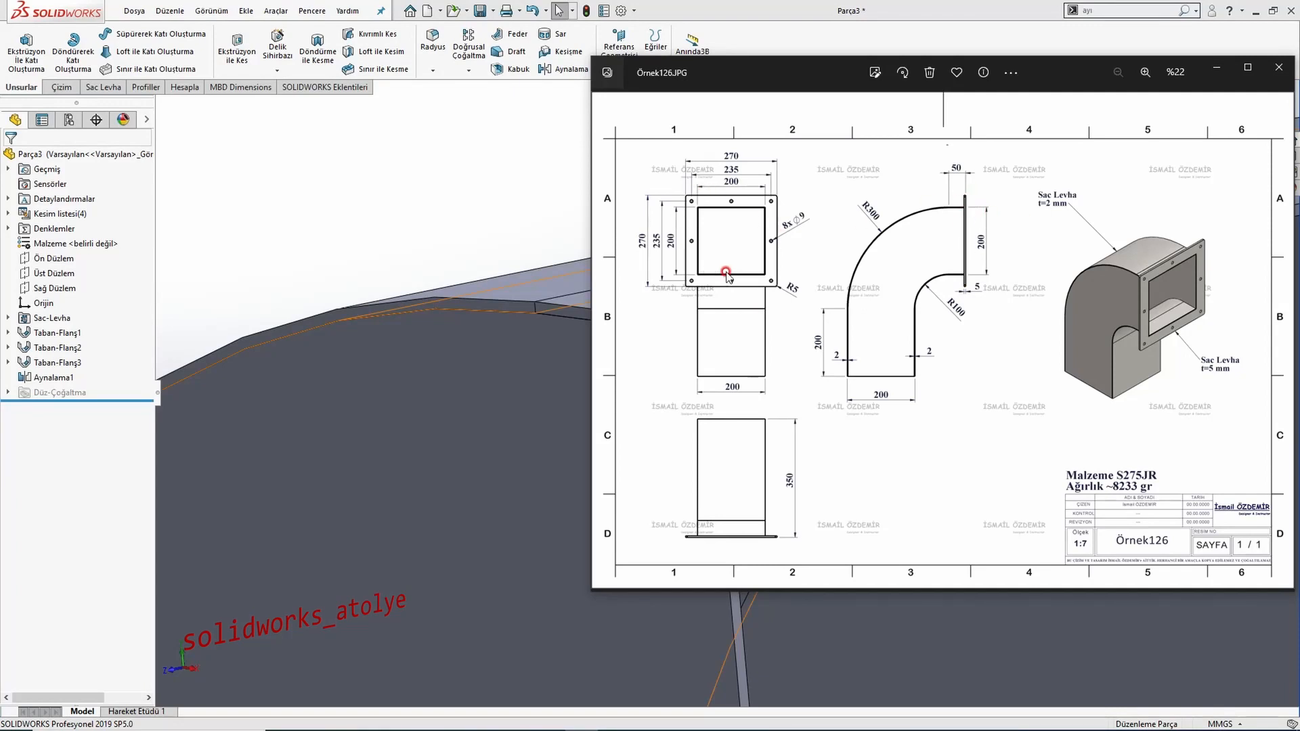
{"action": "left_click", "coordinate": [406, 223]}
Start a sketch on the upper opening's end face and draw a corner rectangle between the opening's opposite outer corners.
{"action": "scroll", "coordinate": [737, 376], "scroll_direction": "down", "scroll_amount": 4}
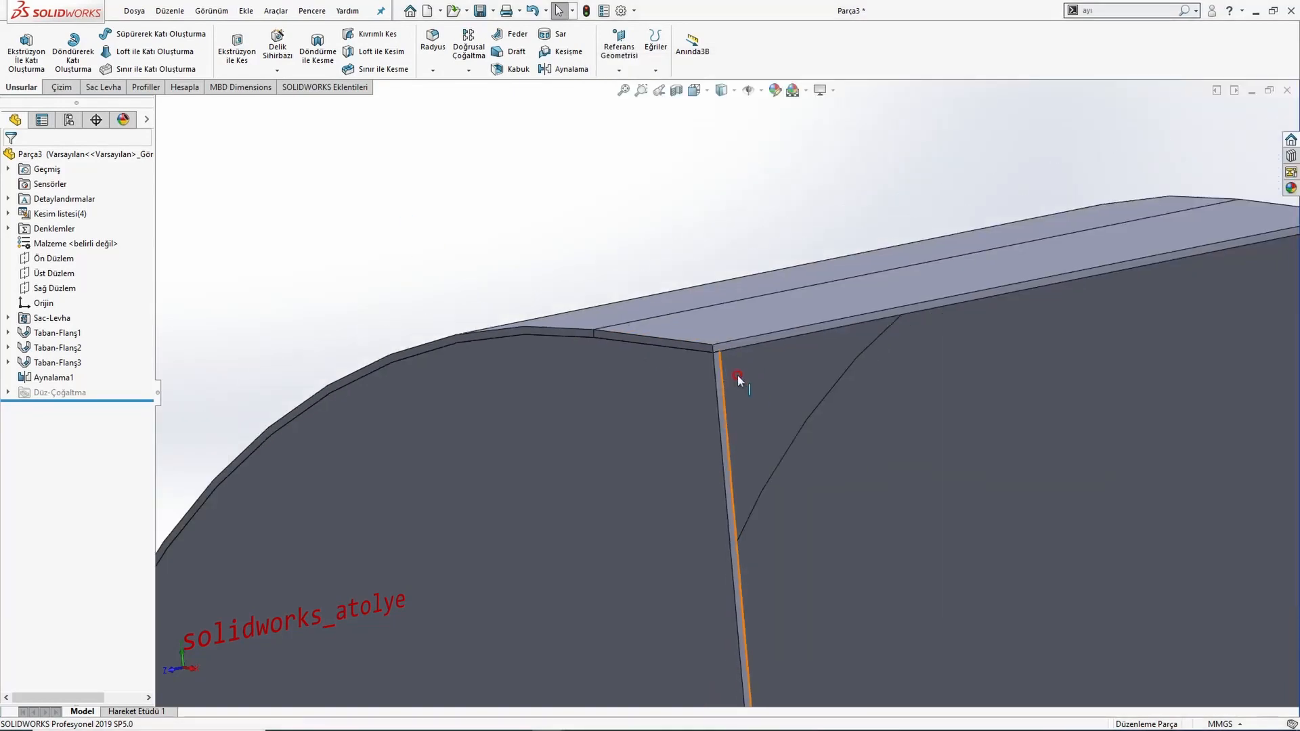
{"action": "left_click", "coordinate": [704, 353]}
{"action": "left_click", "coordinate": [765, 314]}
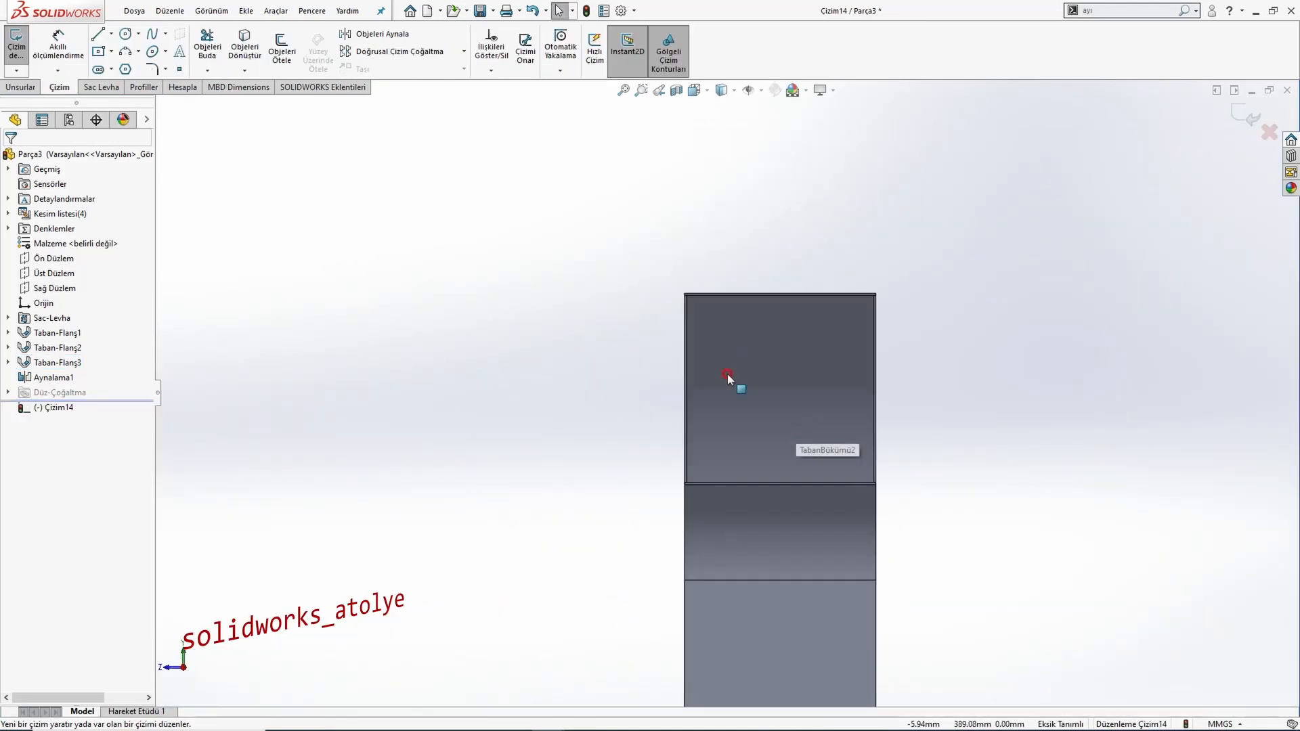
{"action": "left_click", "coordinate": [109, 53]}
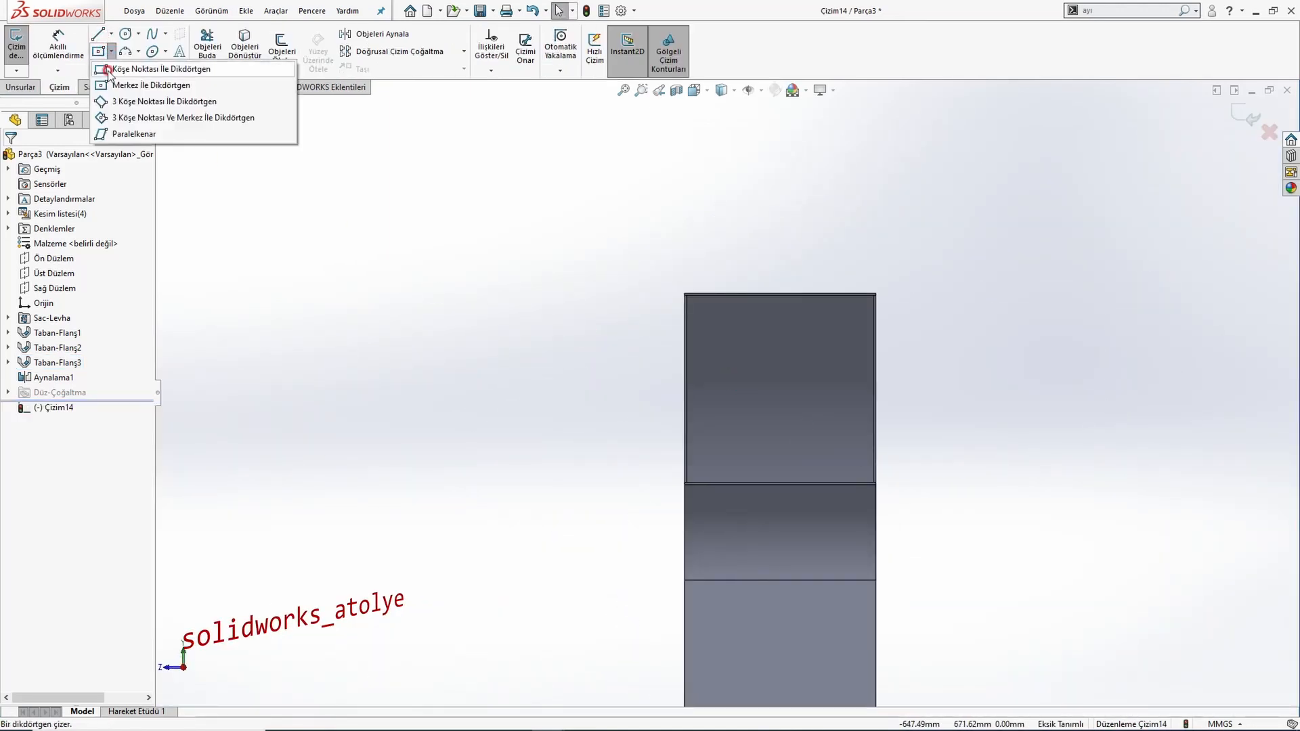
{"action": "left_click", "coordinate": [119, 65]}
{"action": "scroll", "coordinate": [705, 481], "scroll_direction": "down", "scroll_amount": 6}
{"action": "left_click", "coordinate": [667, 472]}
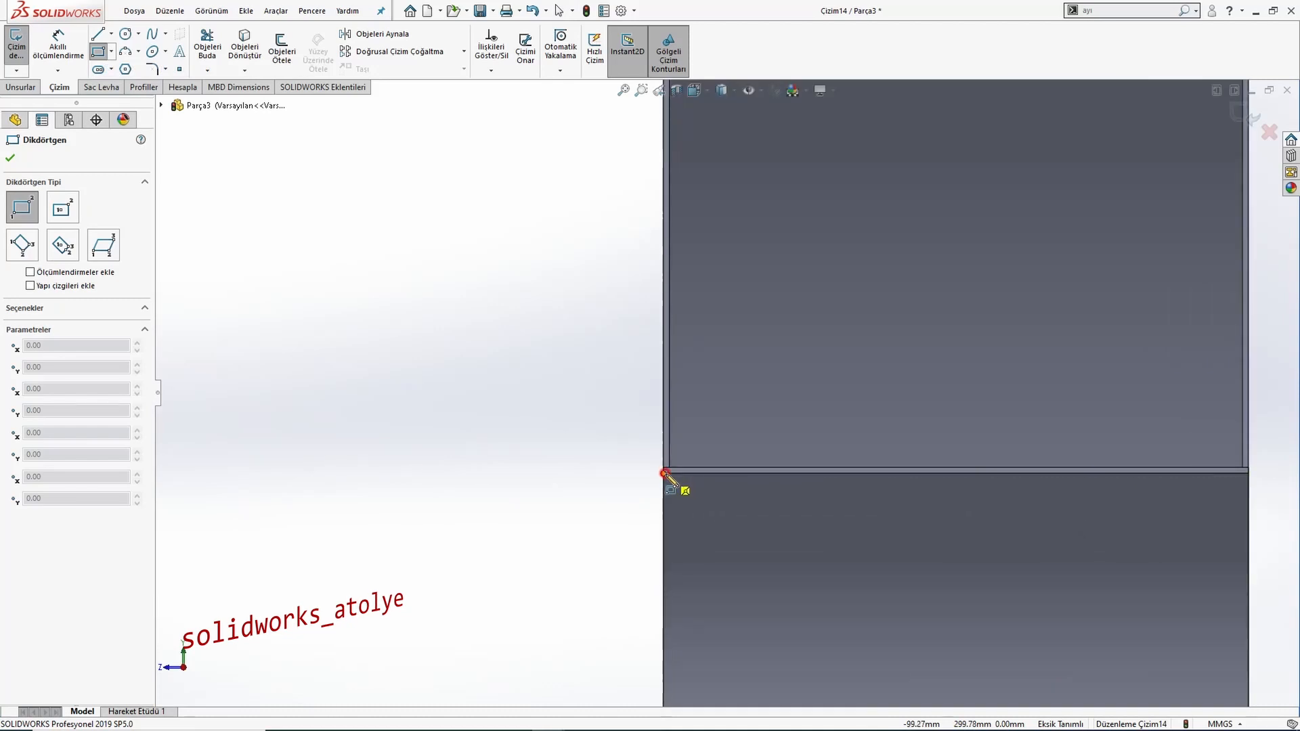
{"action": "scroll", "coordinate": [912, 299], "scroll_direction": "up", "scroll_amount": 4}
{"action": "scroll", "coordinate": [912, 298], "scroll_direction": "down", "scroll_amount": 5}
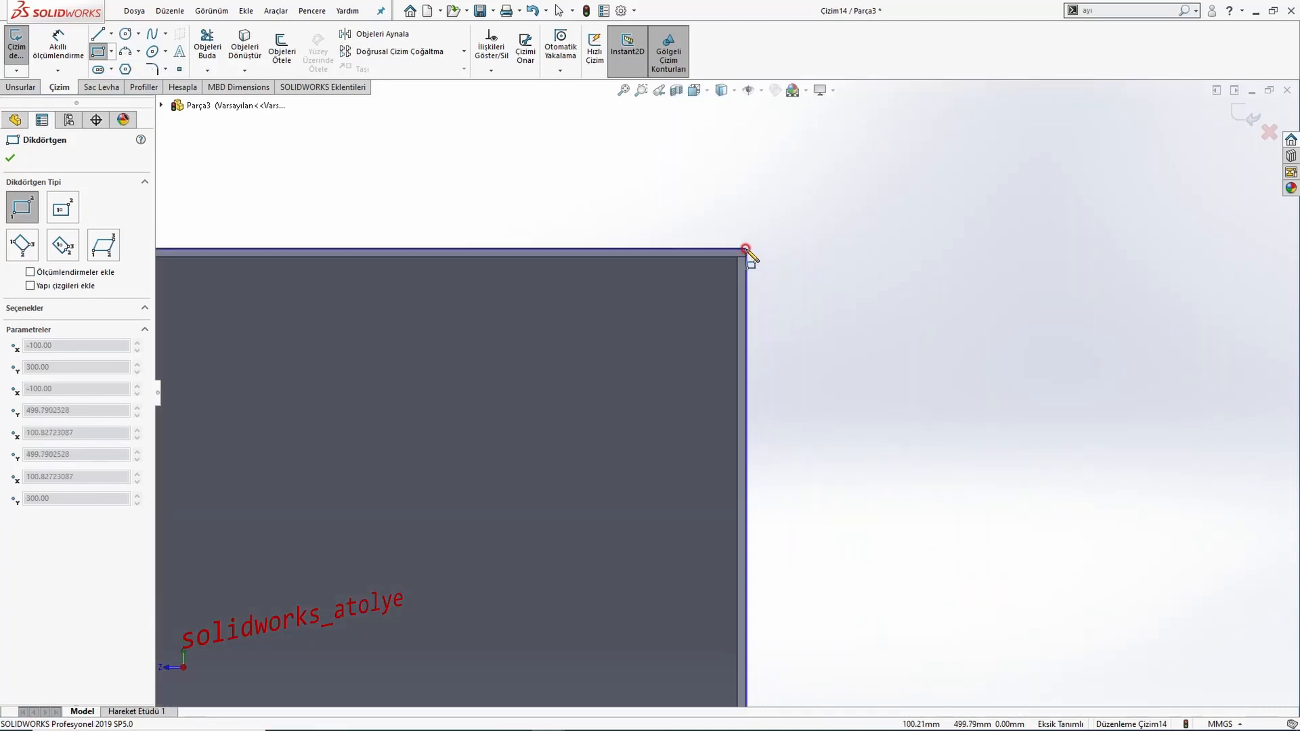
{"action": "left_click", "coordinate": [754, 260]}
{"action": "scroll", "coordinate": [699, 302], "scroll_direction": "up", "scroll_amount": 5}
{"action": "key", "text": "Escape"}
{"action": "scroll", "coordinate": [634, 448], "scroll_direction": "down", "scroll_amount": 2}
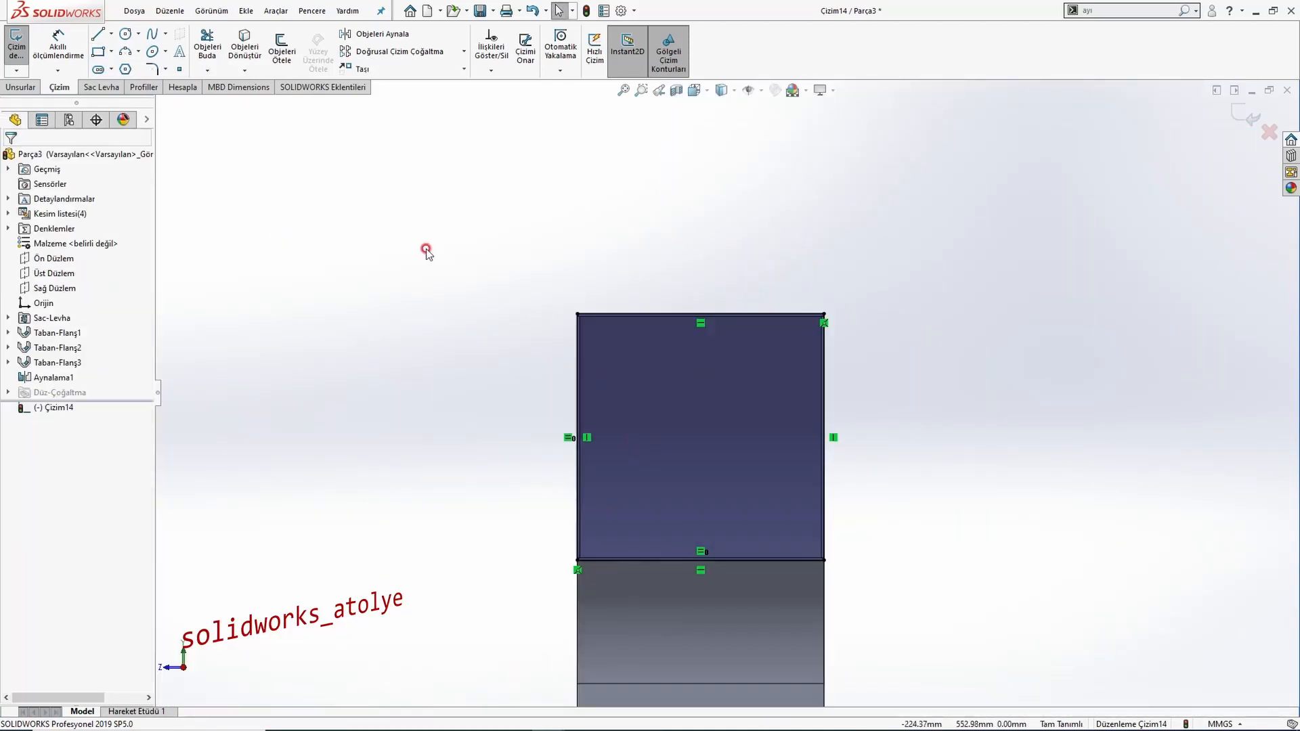
Check the flange size in the drawing, offset the rectangle outward by 35 mm, and move the offset dimension above the sketch.
{"action": "key", "text": "alt+Tab"}
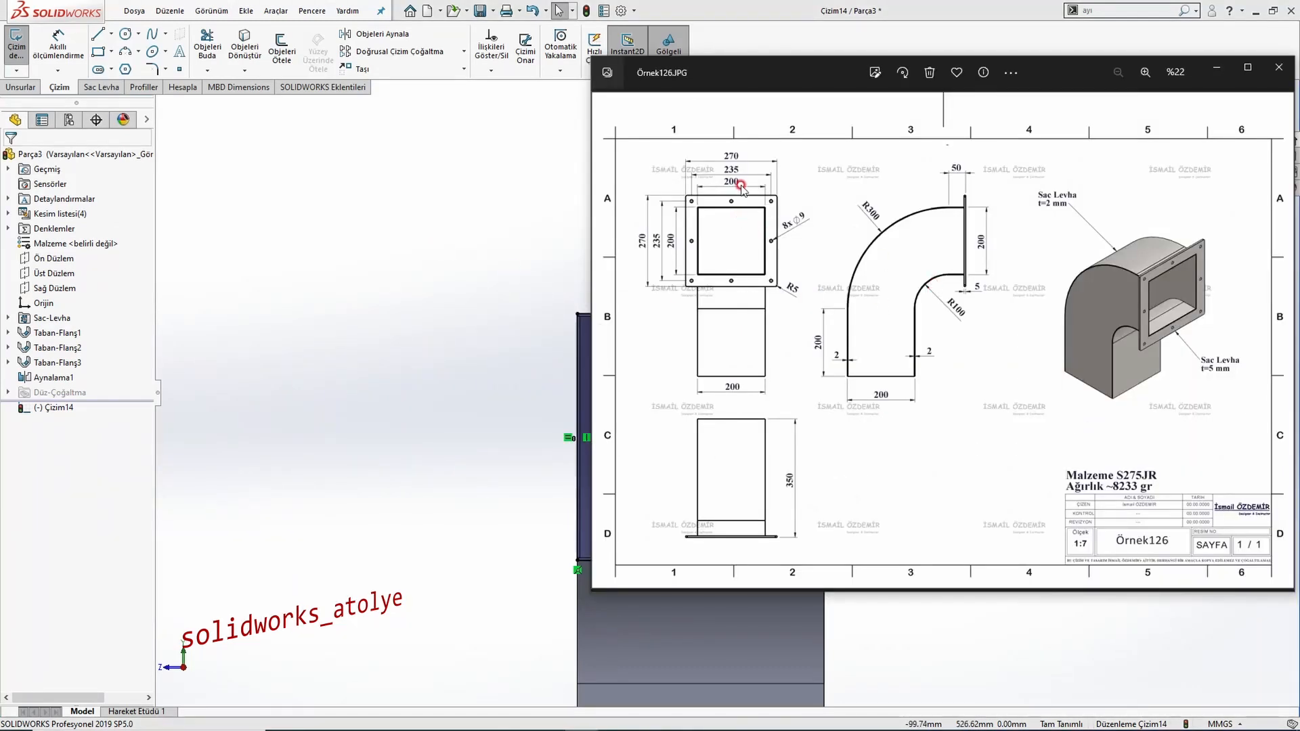
{"action": "left_click", "coordinate": [508, 244]}
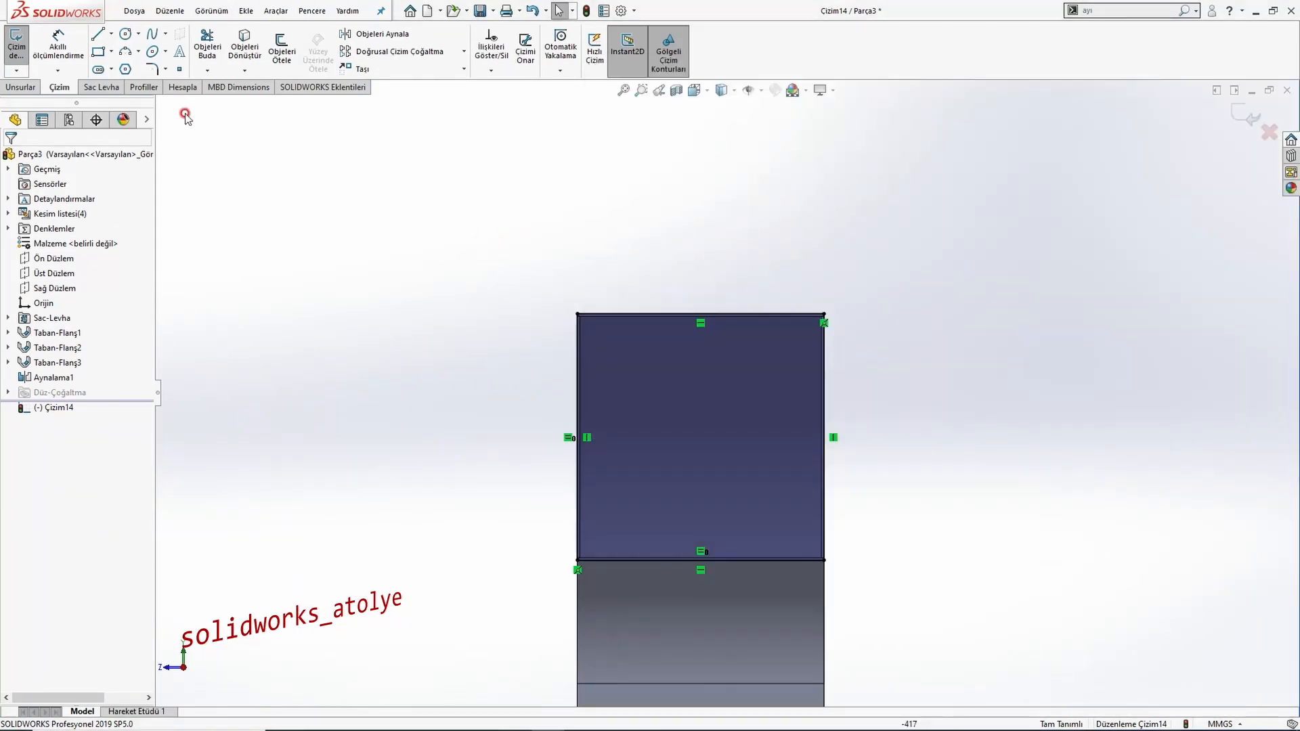
{"action": "left_click", "coordinate": [281, 49]}
{"action": "scroll", "coordinate": [605, 408], "scroll_direction": "down", "scroll_amount": 3}
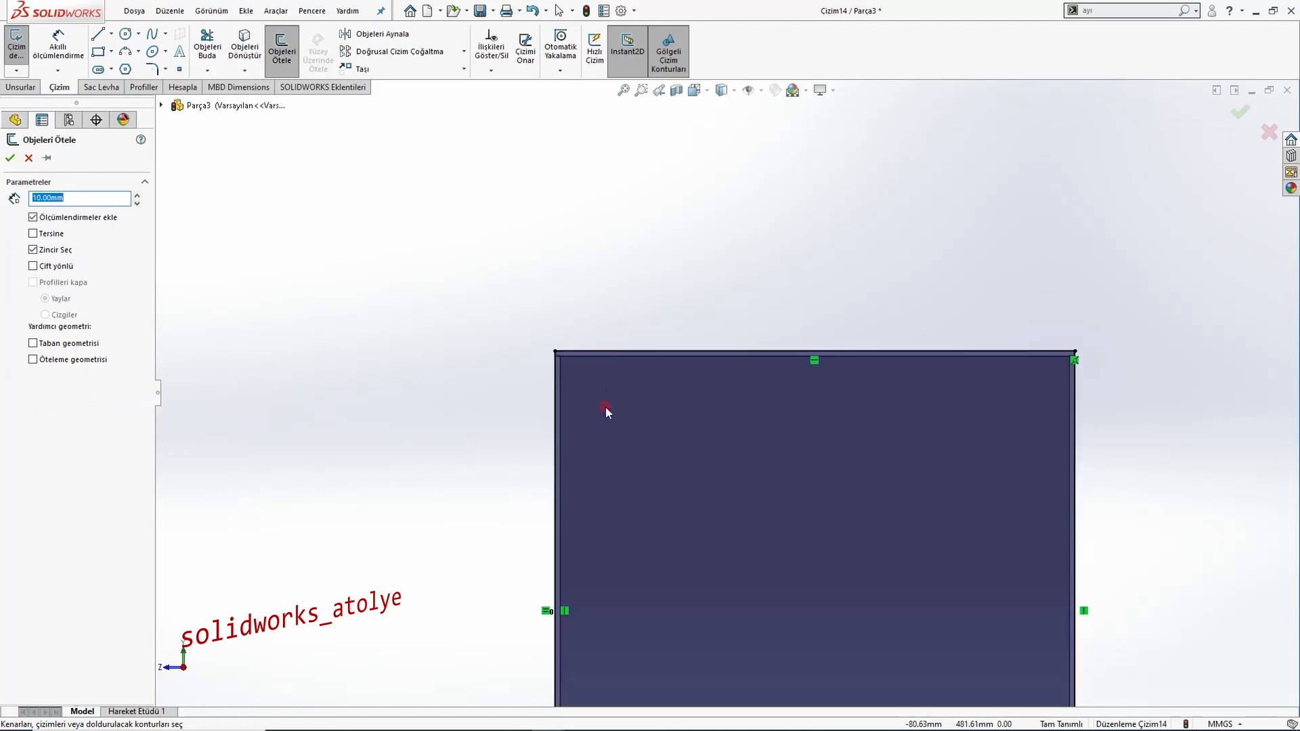
{"action": "left_click", "coordinate": [615, 352]}
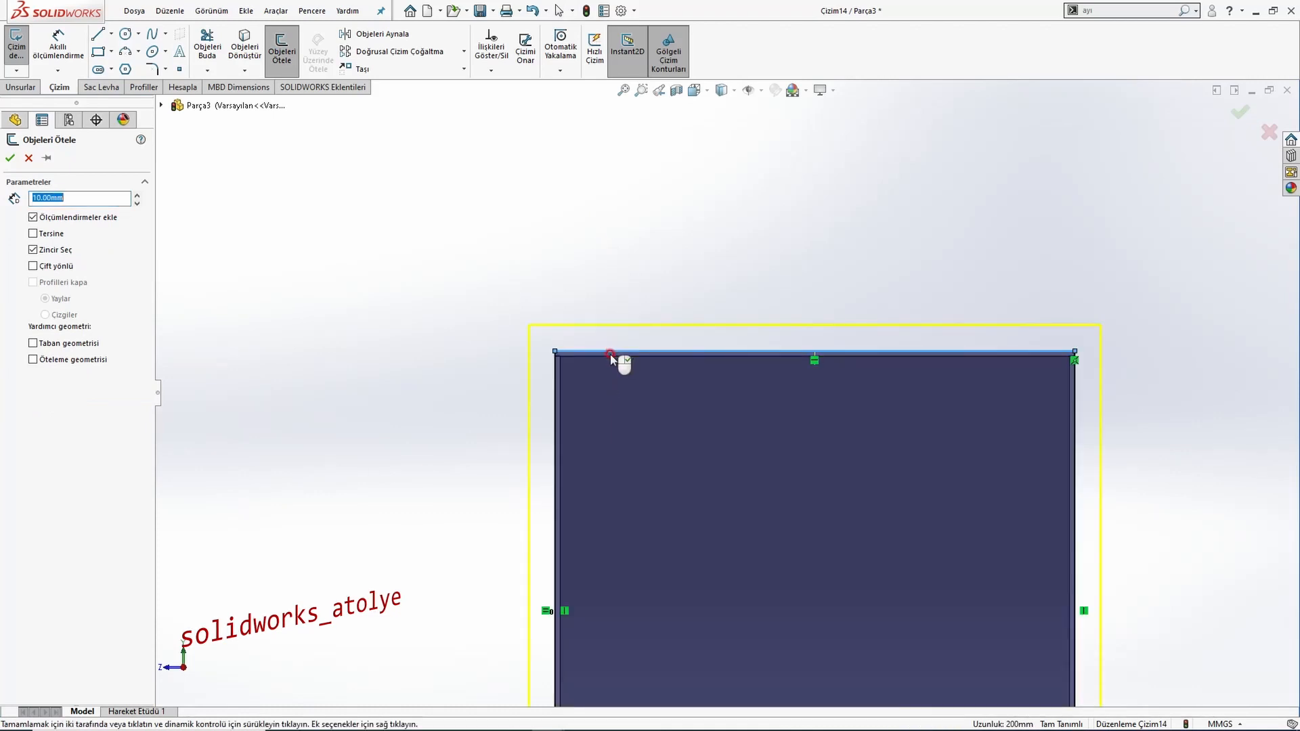
{"action": "left_click", "coordinate": [138, 195]}
{"action": "left_click", "coordinate": [107, 197]}
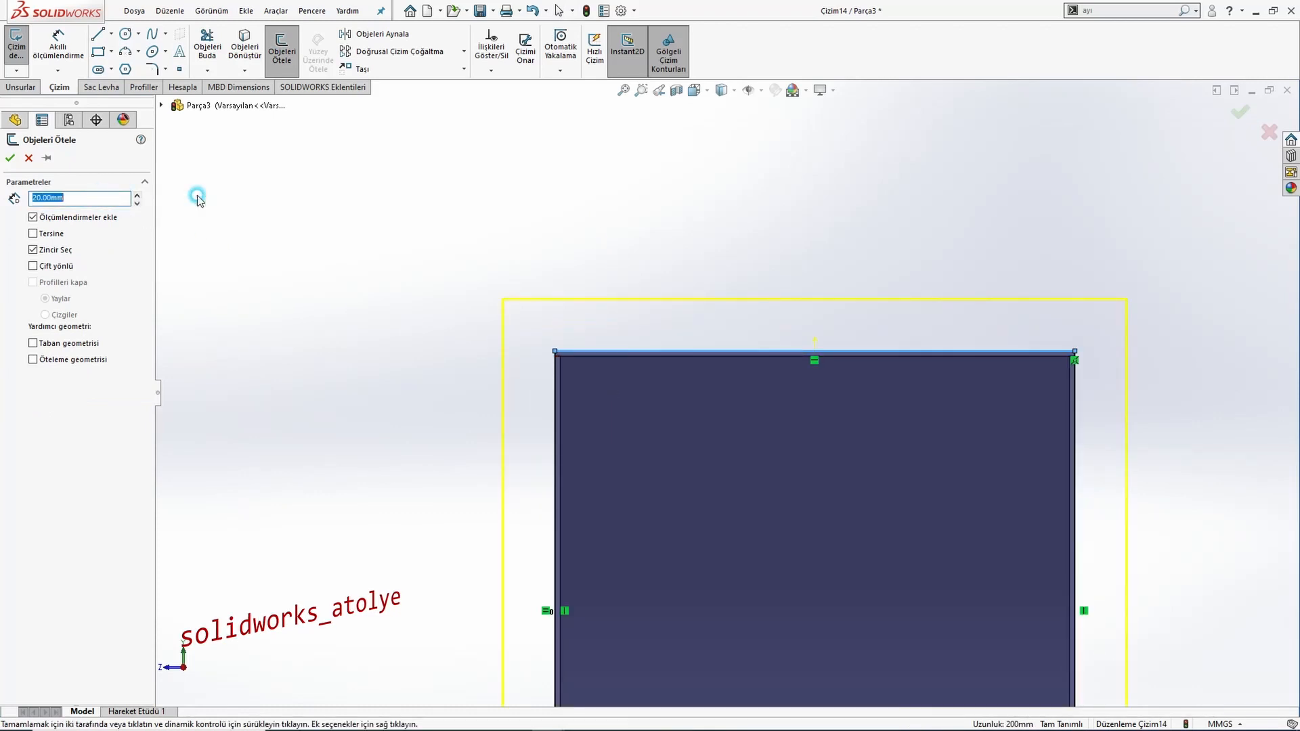
{"action": "key", "text": "Return"}
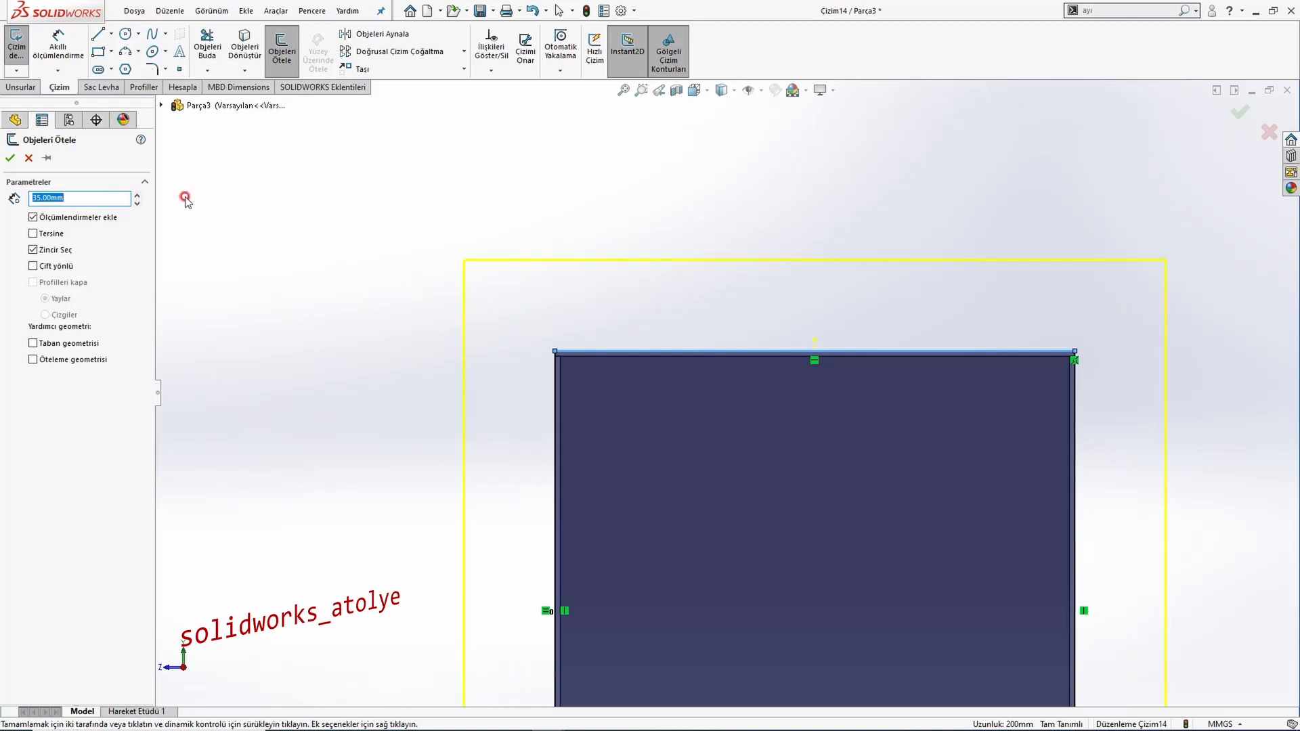
{"action": "left_click", "coordinate": [9, 162]}
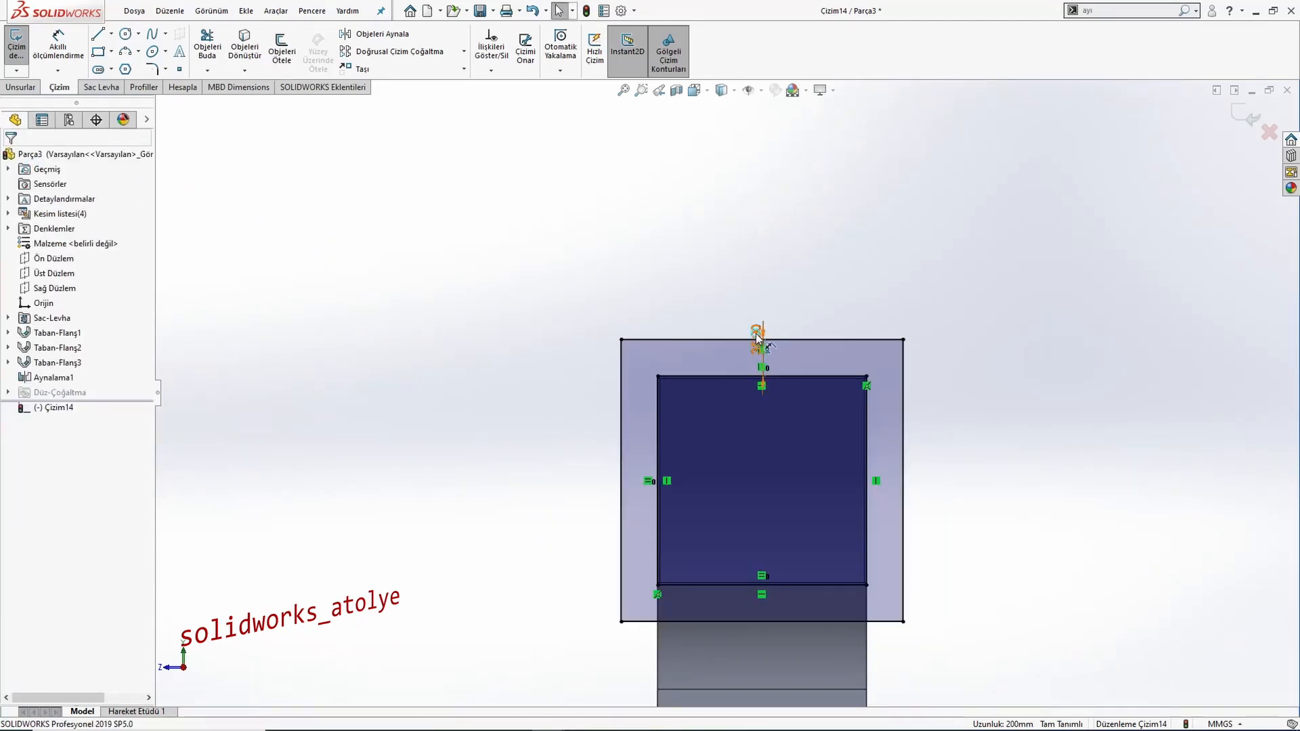
{"action": "left_click_drag", "start_coordinate": [756, 334], "coordinate": [732, 292]}
{"action": "scroll", "coordinate": [766, 344], "scroll_direction": "up", "scroll_amount": 2}
{"action": "scroll", "coordinate": [751, 418], "scroll_direction": "down", "scroll_amount": 1}
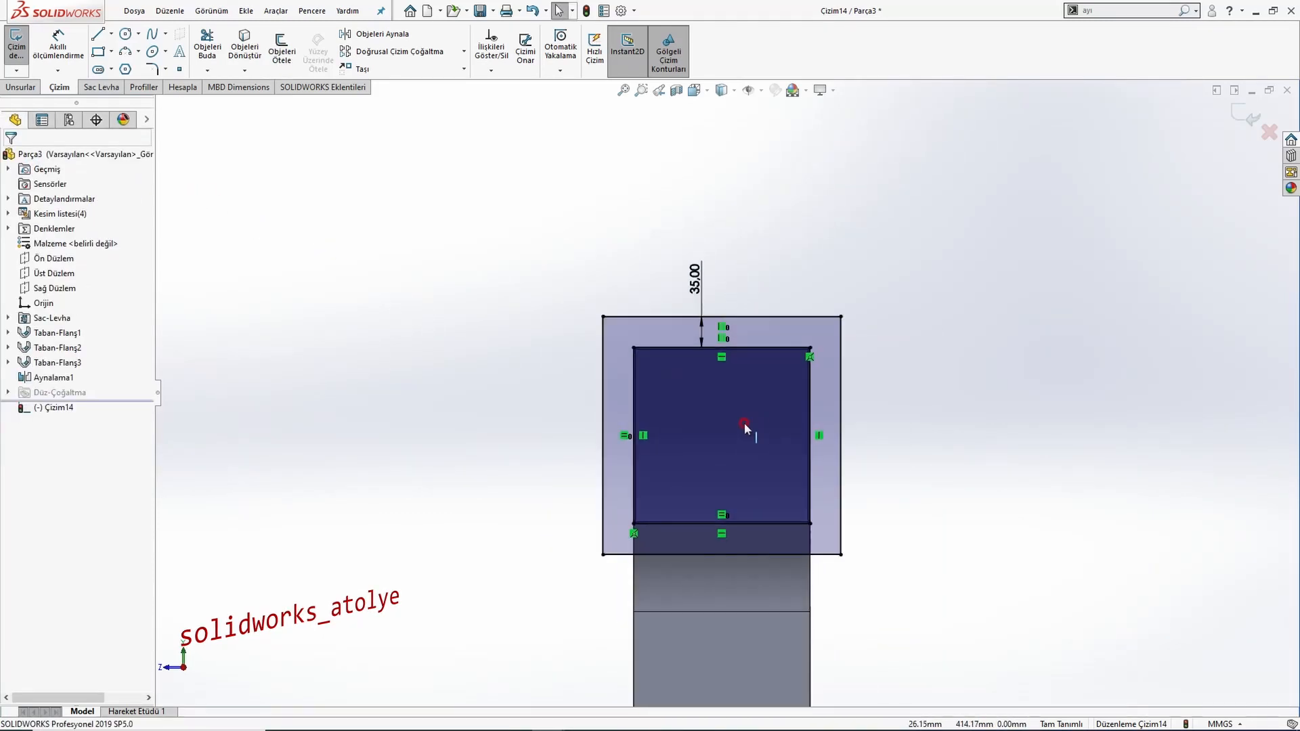
Check the hole spacing in the drawing and offset the inner rectangle outward by 17.5 mm for the hole positions.
{"action": "key", "text": "alt+Tab"}
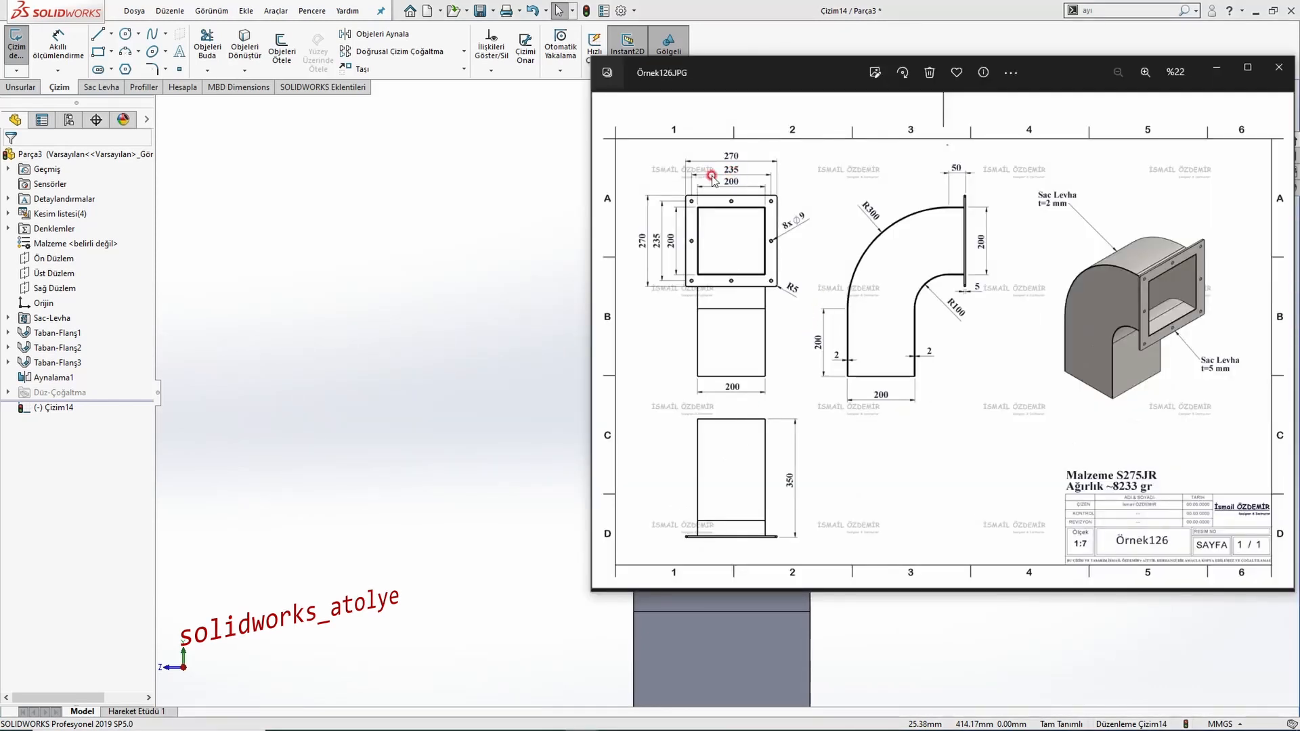
{"action": "left_click", "coordinate": [465, 256]}
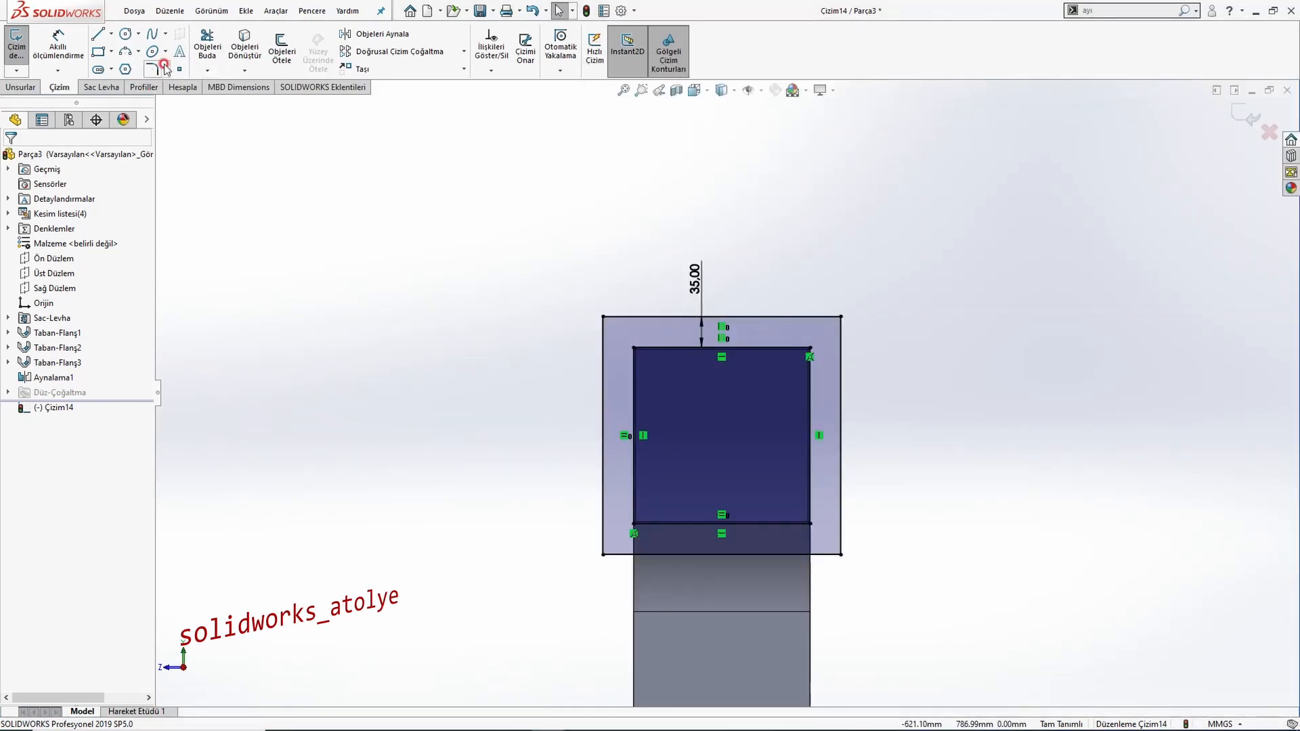
{"action": "left_click", "coordinate": [276, 56]}
{"action": "scroll", "coordinate": [677, 335], "scroll_direction": "down", "scroll_amount": 5}
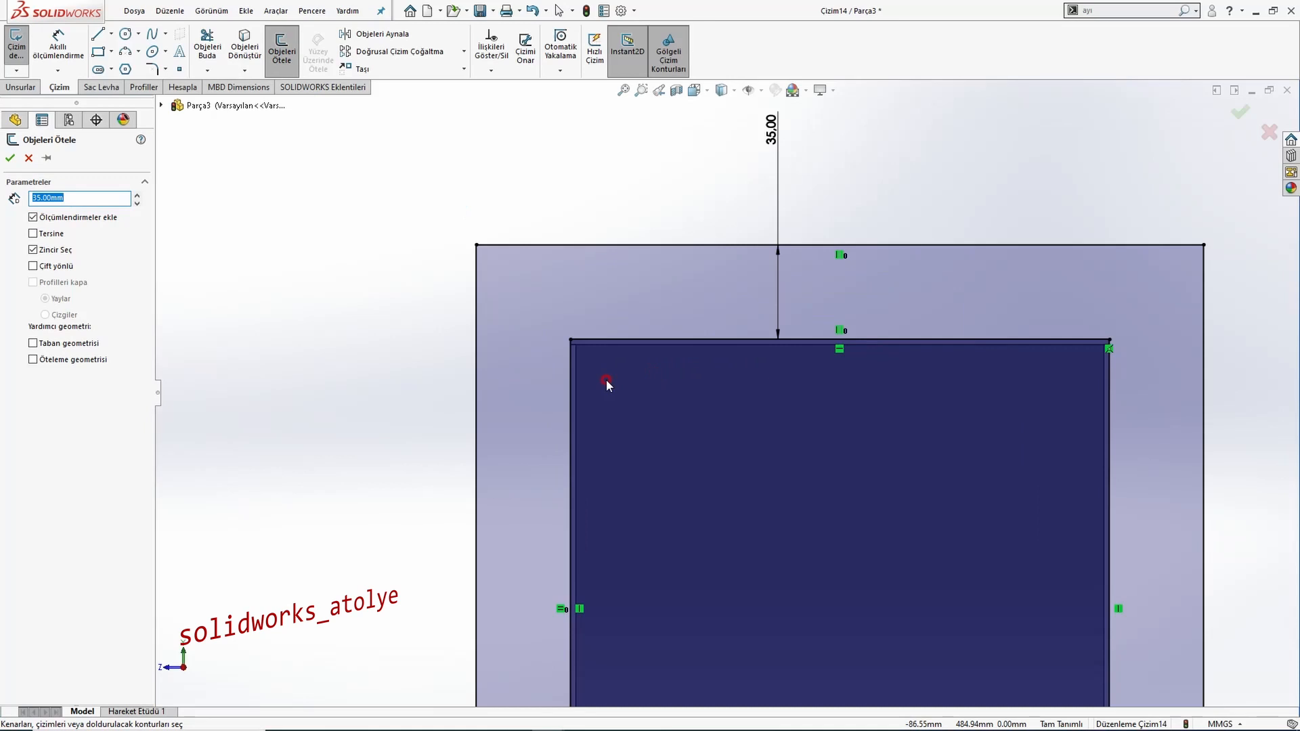
{"action": "left_click", "coordinate": [603, 340]}
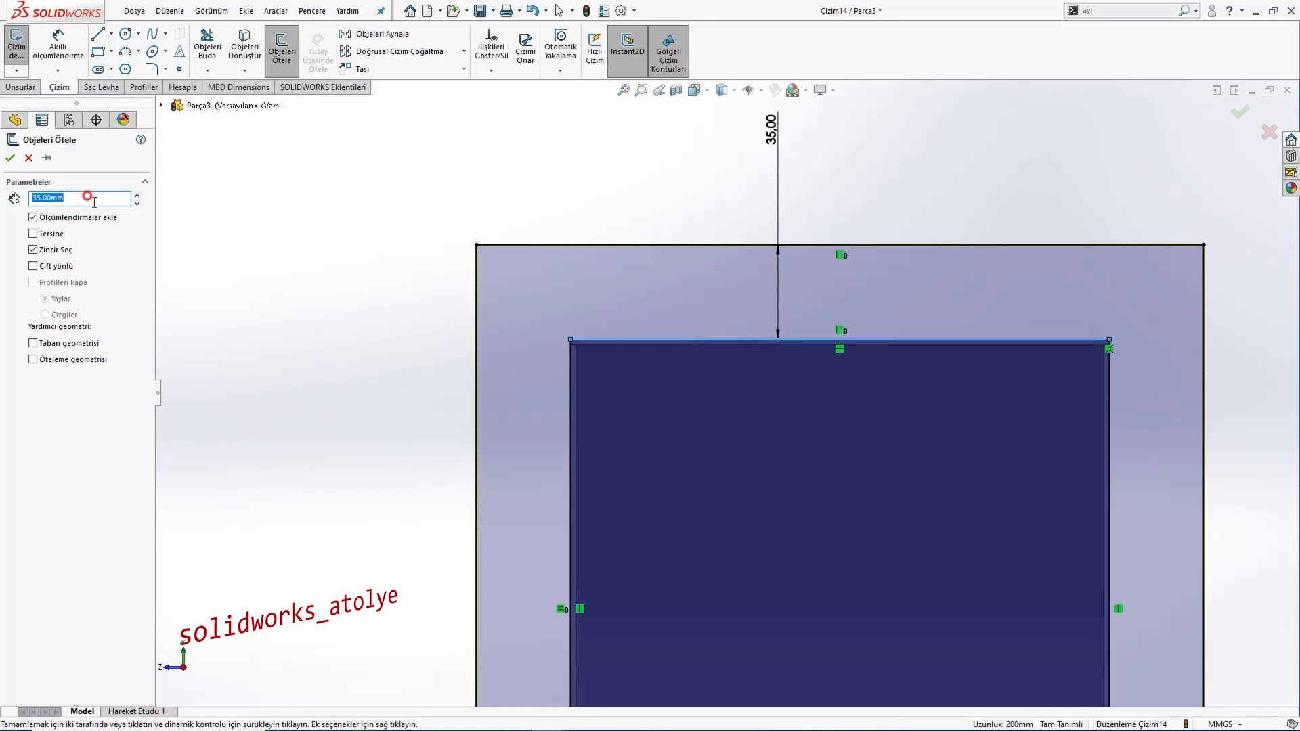
{"action": "type", "text": "35/2"}
{"action": "key", "text": "Return"}
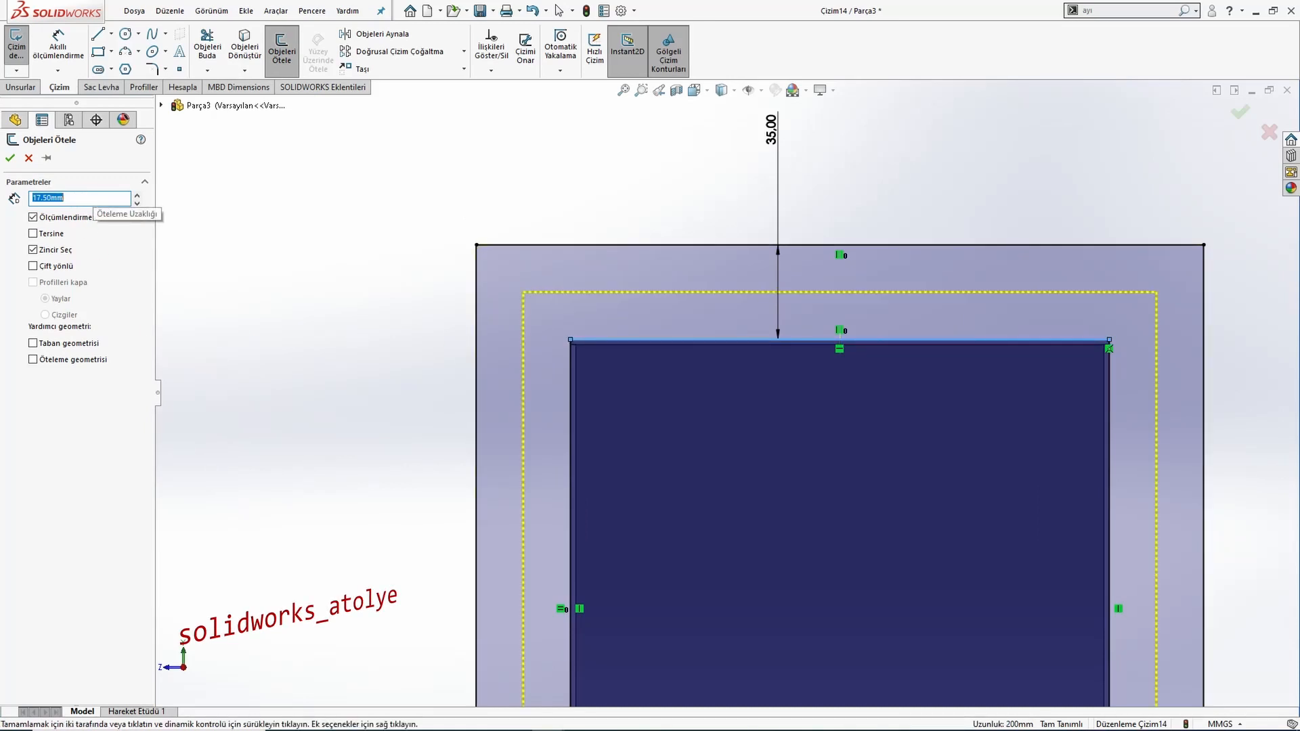
{"action": "left_click", "coordinate": [11, 161]}
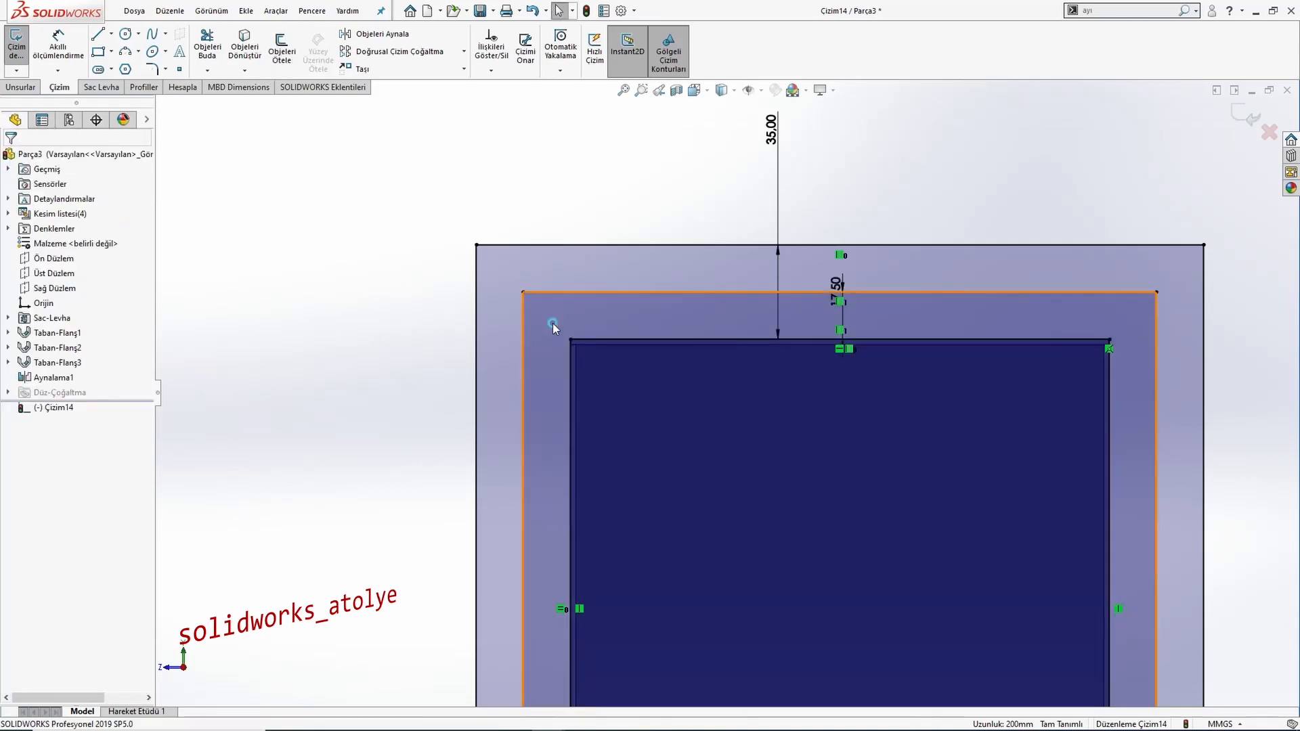
Convert the 17.5 mm offset rectangle to construction geometry and spread the two offset dimensions apart above the sketch.
{"action": "left_click", "coordinate": [549, 293]}
{"action": "left_click", "coordinate": [657, 285]}
{"action": "left_click", "coordinate": [659, 329]}
{"action": "scroll", "coordinate": [659, 328], "scroll_direction": "up", "scroll_amount": 5}
{"action": "scroll", "coordinate": [786, 406], "scroll_direction": "down", "scroll_amount": 3}
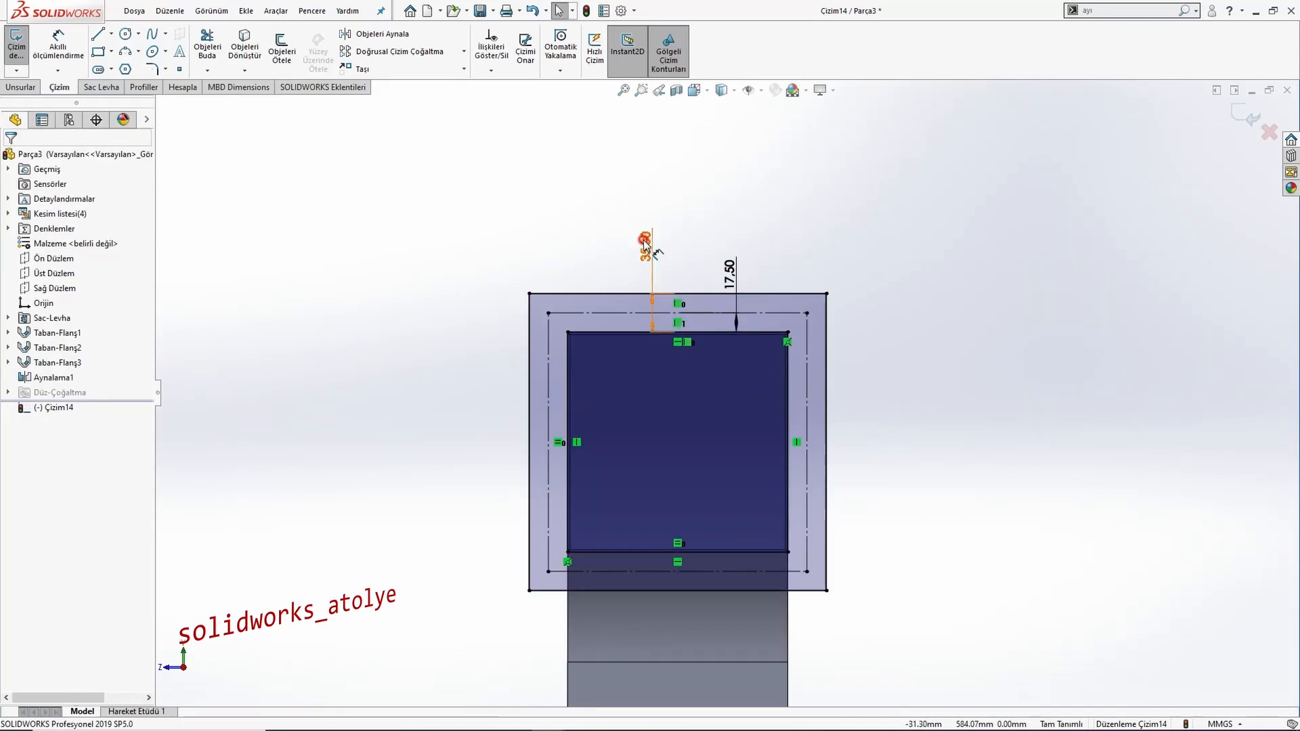
{"action": "left_click_drag", "start_coordinate": [645, 241], "coordinate": [619, 244]}
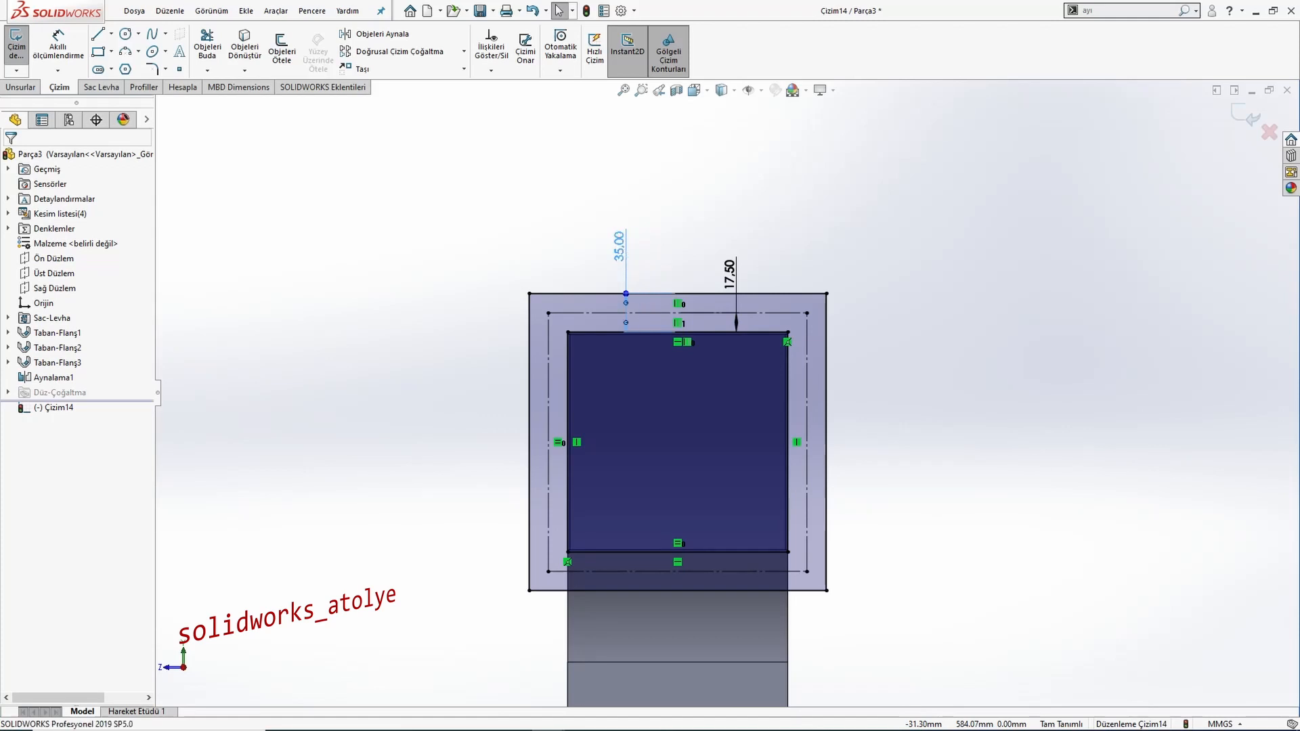
Draw eight circles centred on the construction rectangle's four corners and the midpoints of its four sides.
{"action": "left_click", "coordinate": [133, 36]}
{"action": "left_click", "coordinate": [677, 312]}
{"action": "left_click", "coordinate": [634, 313]}
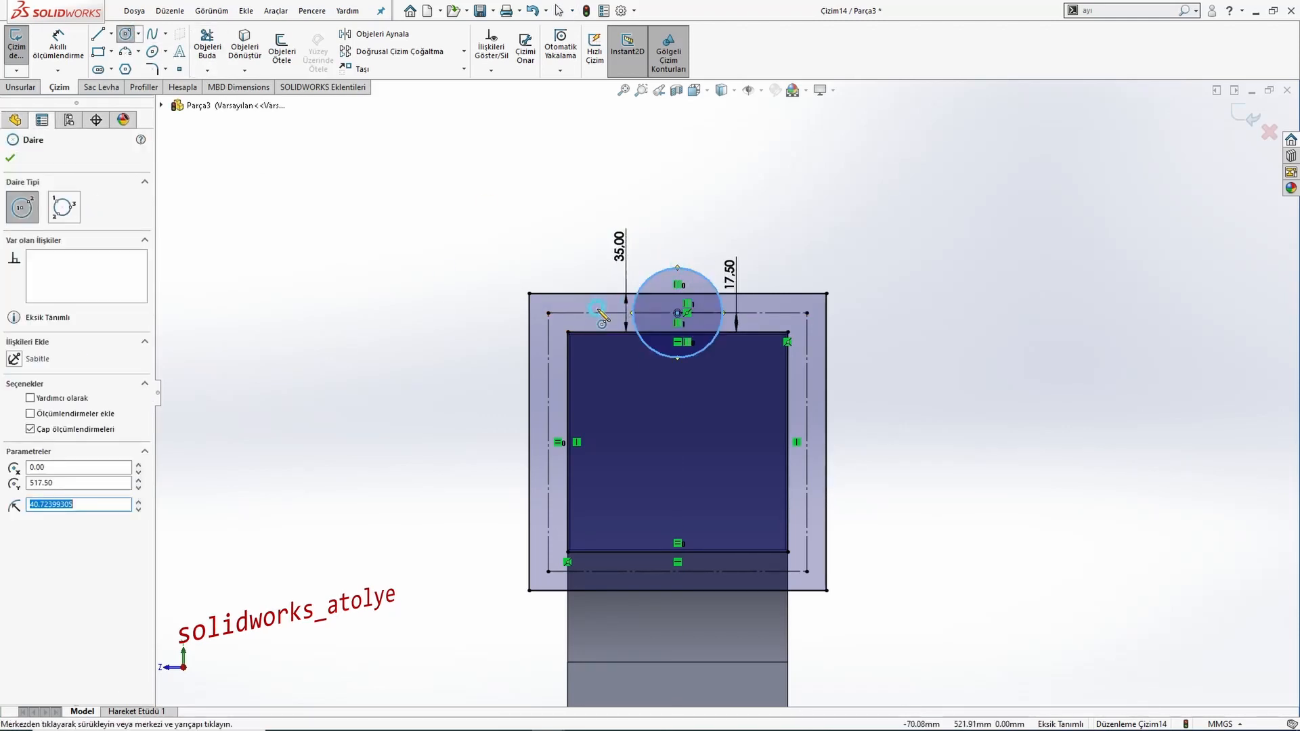
{"action": "left_click", "coordinate": [548, 312]}
{"action": "left_click", "coordinate": [538, 274]}
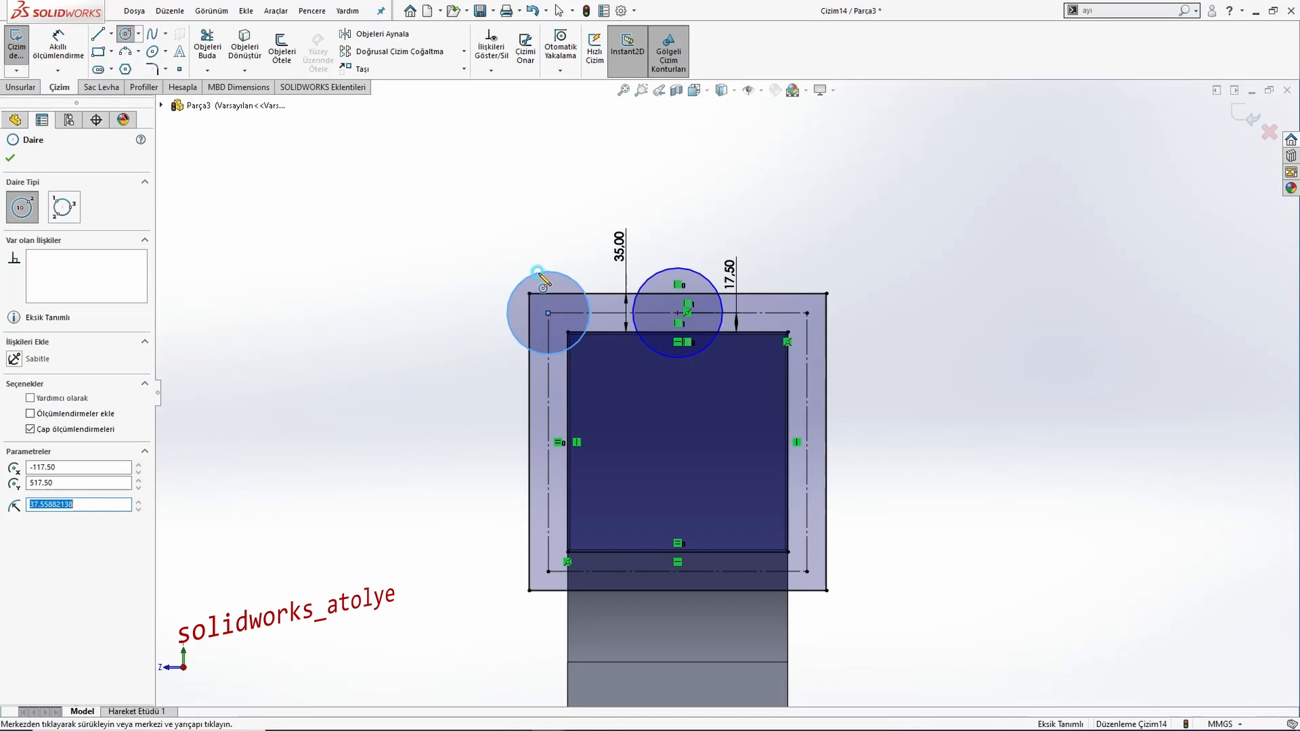
{"action": "left_click", "coordinate": [807, 313]}
{"action": "left_click", "coordinate": [843, 289]}
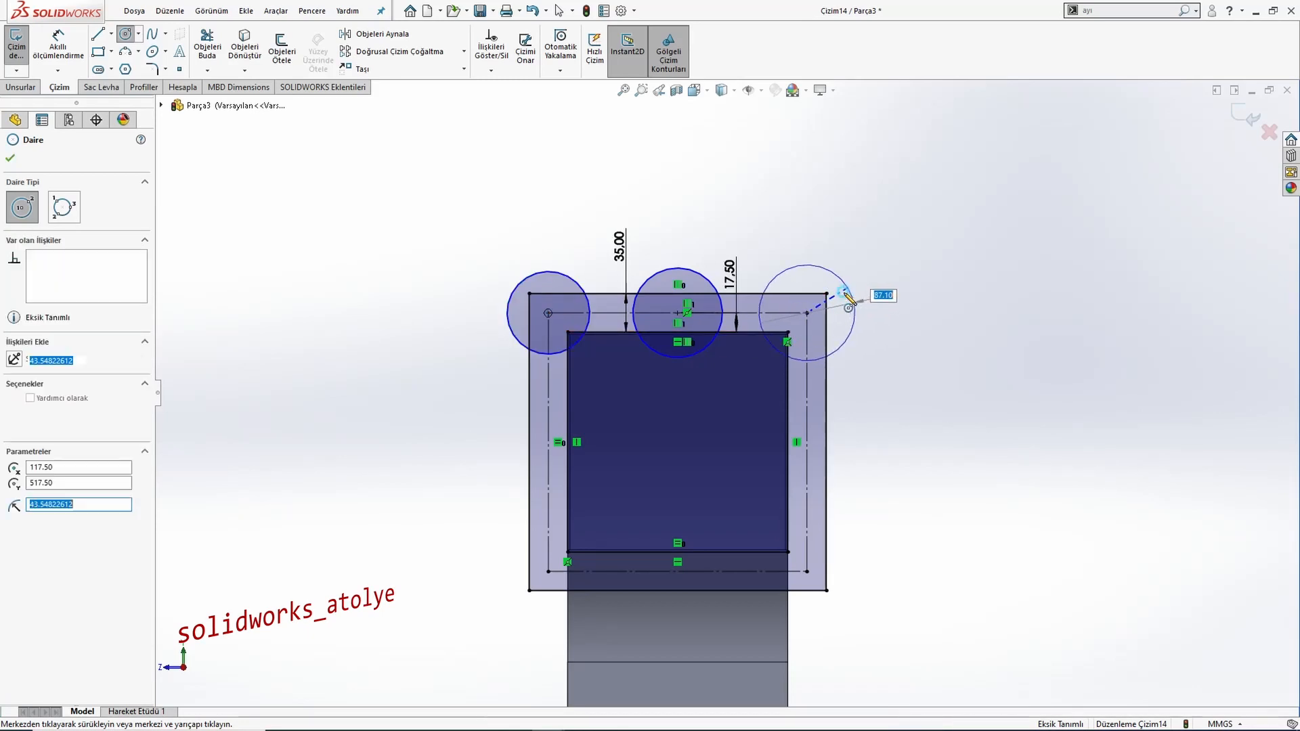
{"action": "left_click", "coordinate": [806, 443]}
{"action": "left_click", "coordinate": [842, 449]}
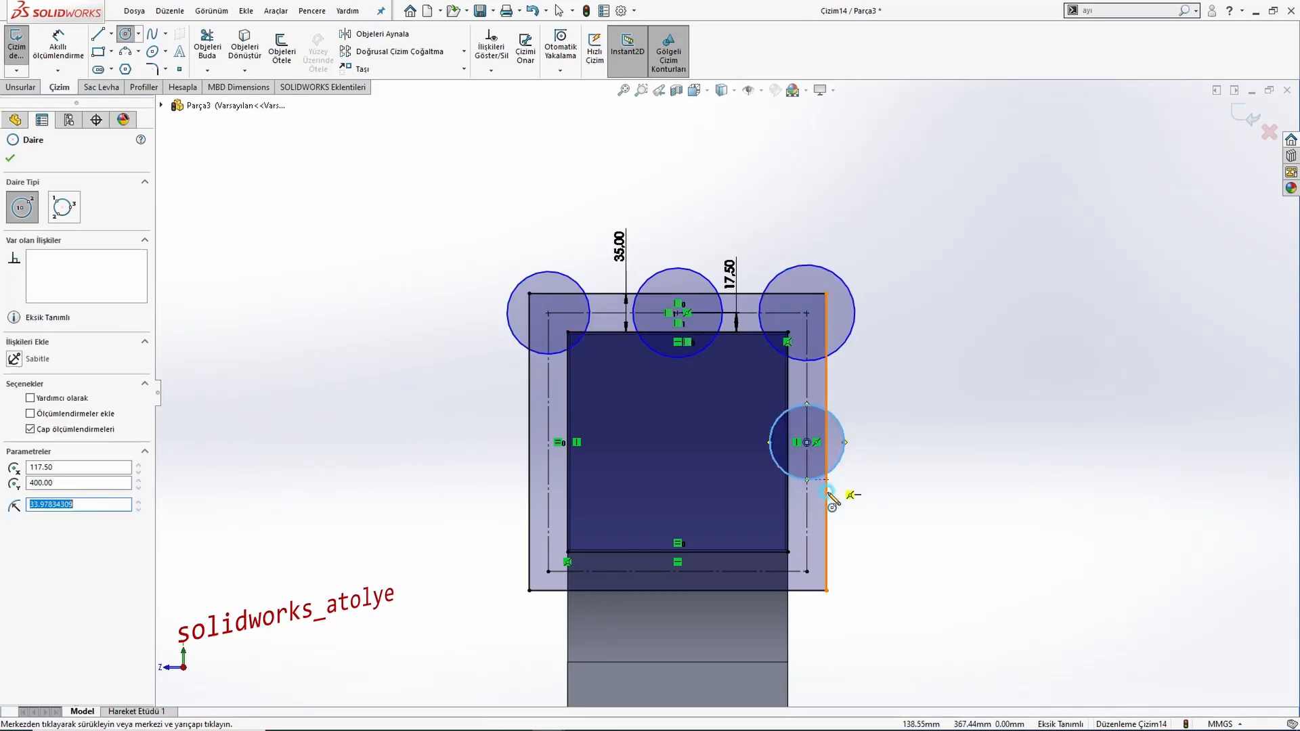
{"action": "left_click", "coordinate": [825, 573]}
{"action": "left_click", "coordinate": [854, 585]}
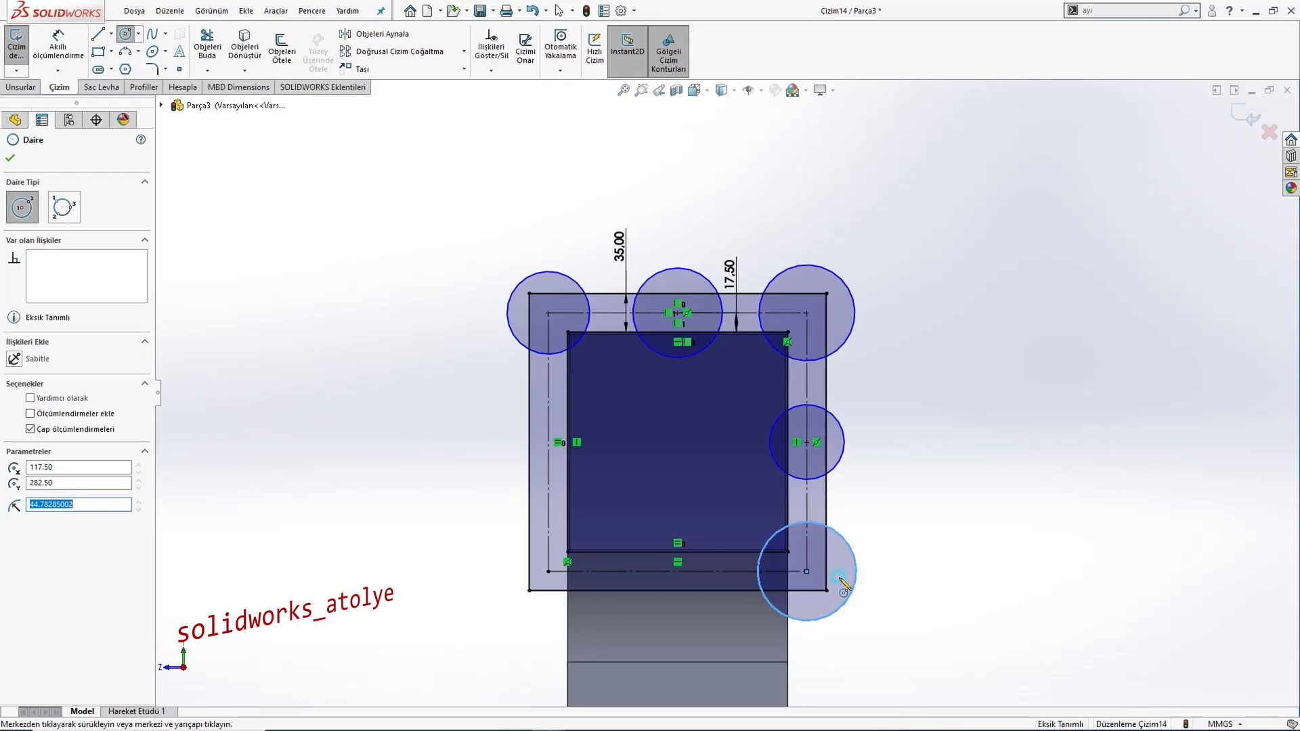
{"action": "left_click", "coordinate": [677, 571]}
{"action": "left_click", "coordinate": [650, 613]}
{"action": "left_click", "coordinate": [548, 571]}
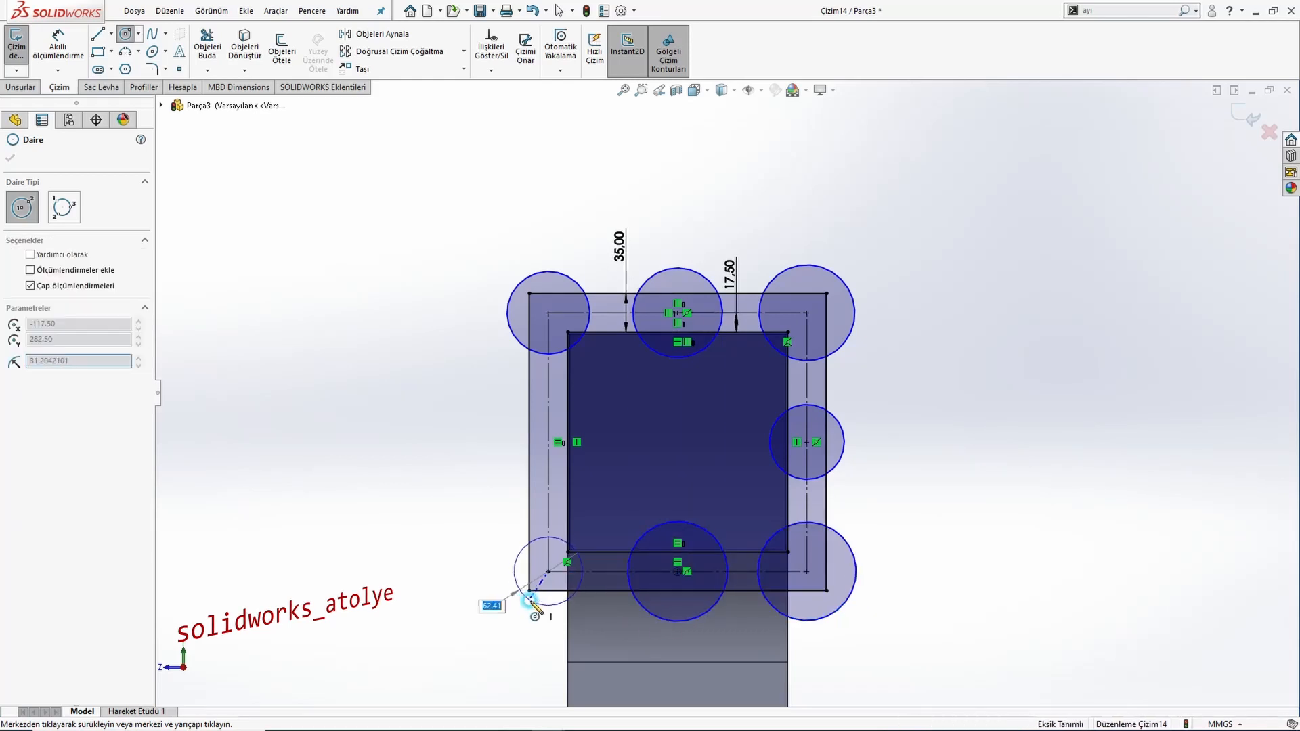
{"action": "left_click", "coordinate": [512, 618]}
{"action": "left_click", "coordinate": [548, 442]}
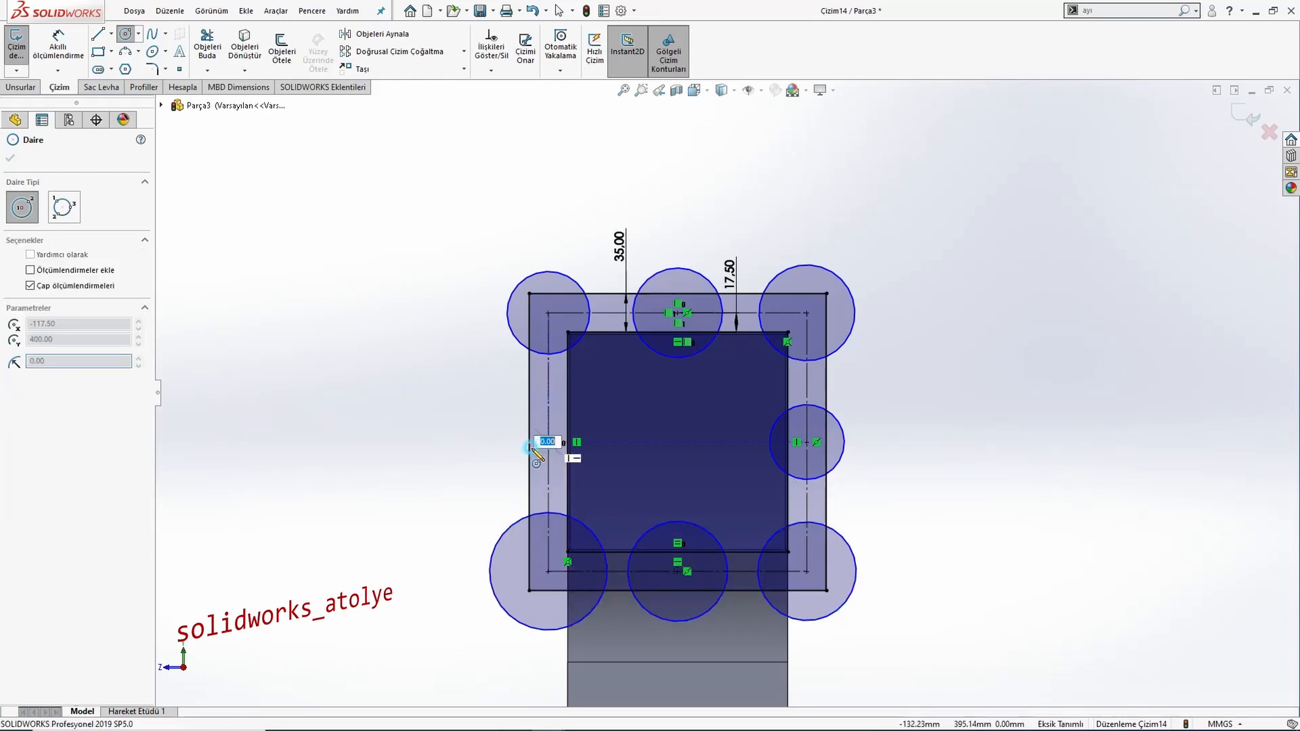
{"action": "left_click", "coordinate": [502, 455]}
{"action": "key", "text": "Escape"}
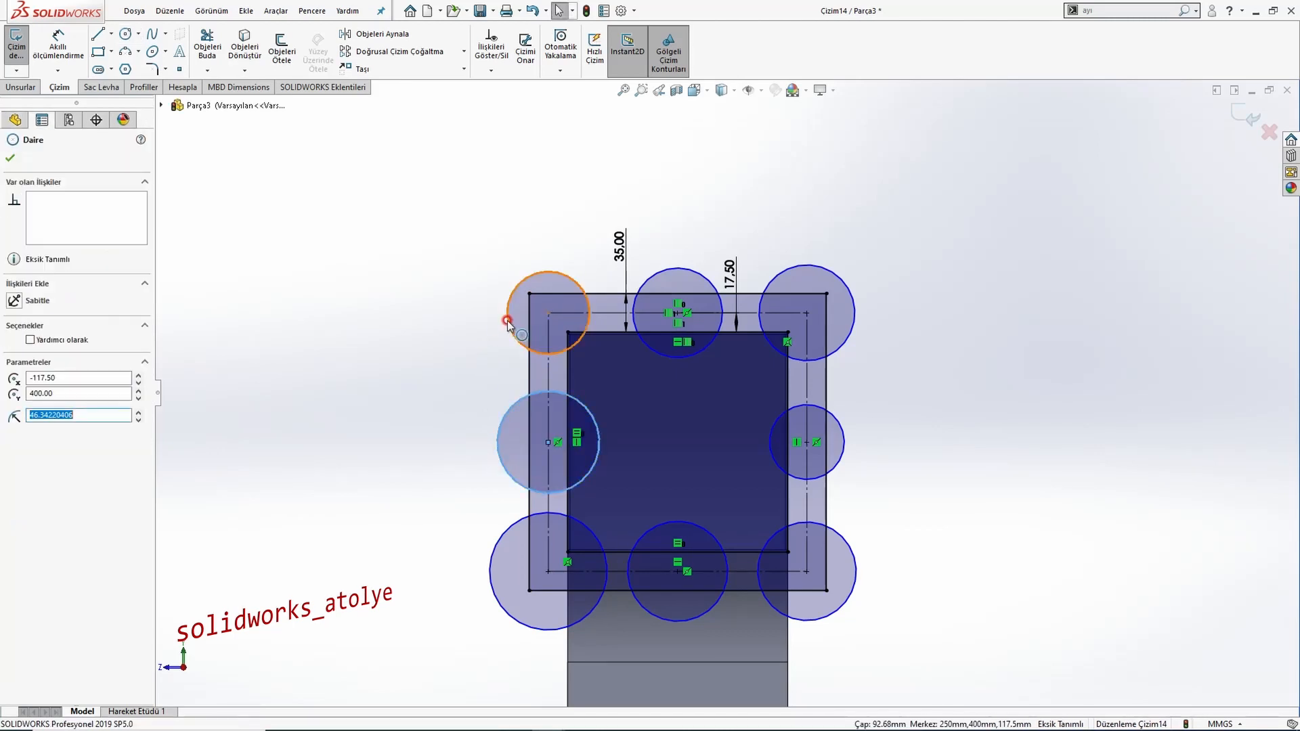
Make all eight hole circles equal in size.
{"action": "left_click", "coordinate": [518, 288], "text": "ctrl"}
{"action": "left_click", "coordinate": [505, 571], "text": "ctrl"}
{"action": "left_click", "coordinate": [661, 613], "text": "ctrl"}
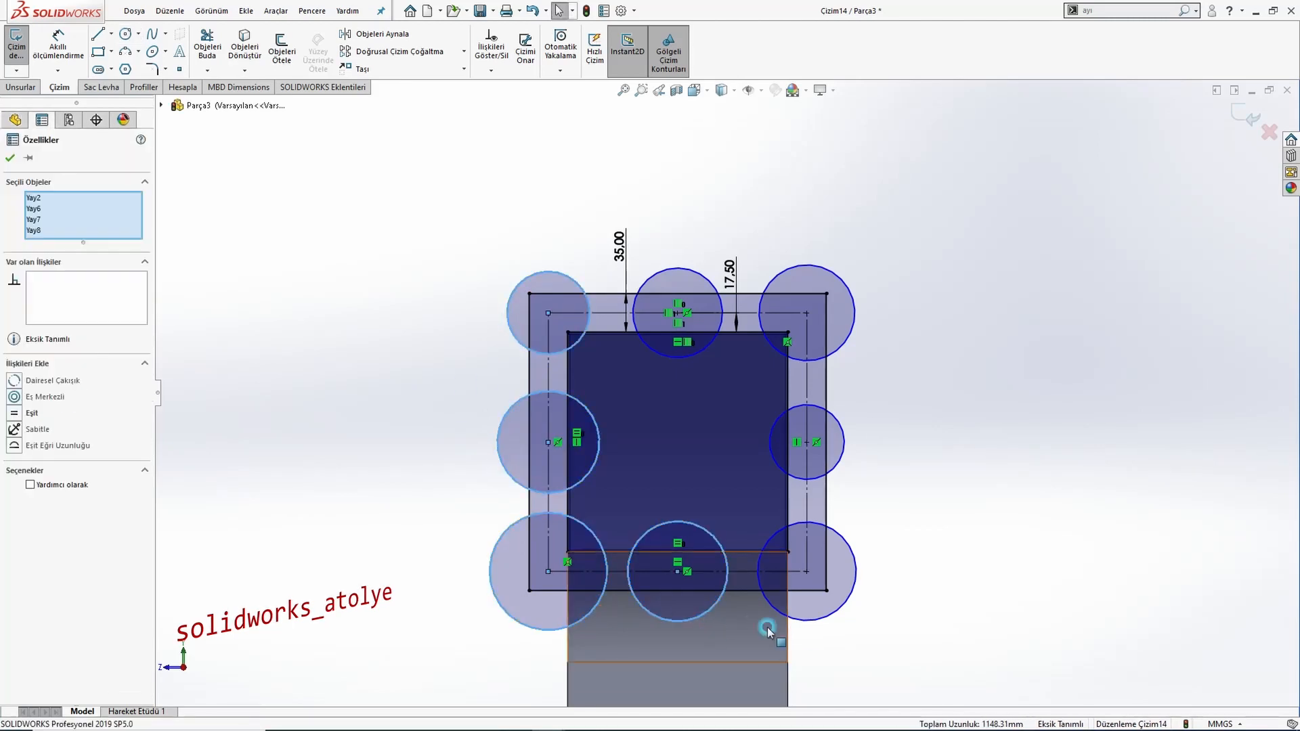
{"action": "left_click", "coordinate": [810, 620], "text": "ctrl"}
{"action": "left_click", "coordinate": [848, 453], "text": "ctrl"}
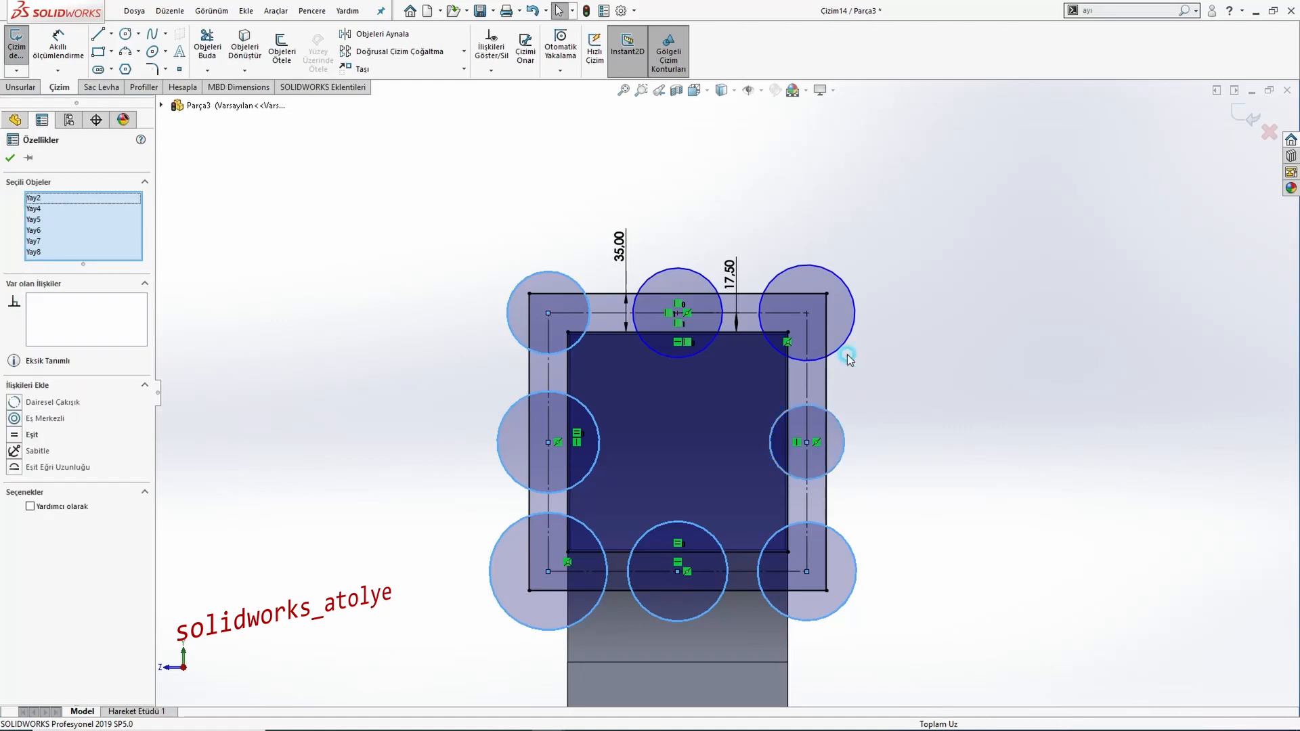
{"action": "left_click", "coordinate": [855, 319], "text": "ctrl"}
{"action": "left_click", "coordinate": [680, 276], "text": "ctrl"}
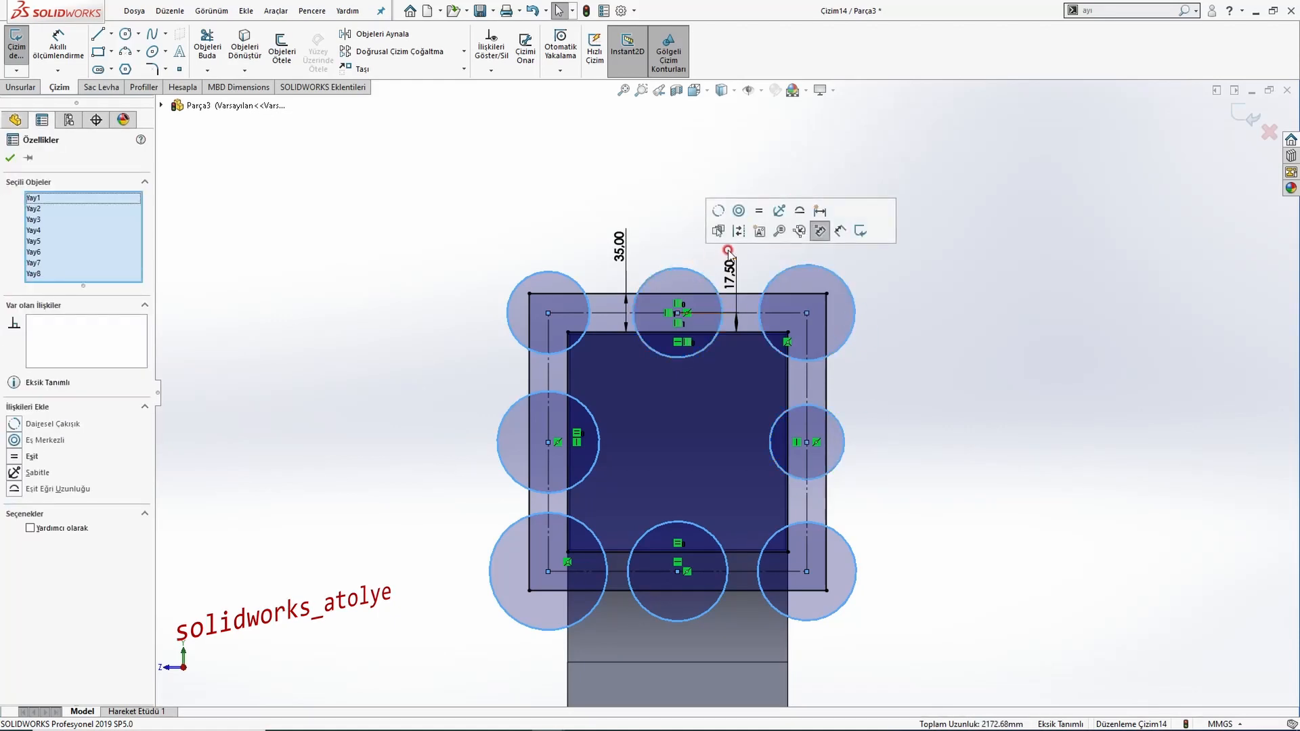
{"action": "left_click", "coordinate": [757, 212]}
{"action": "left_click", "coordinate": [421, 232]}
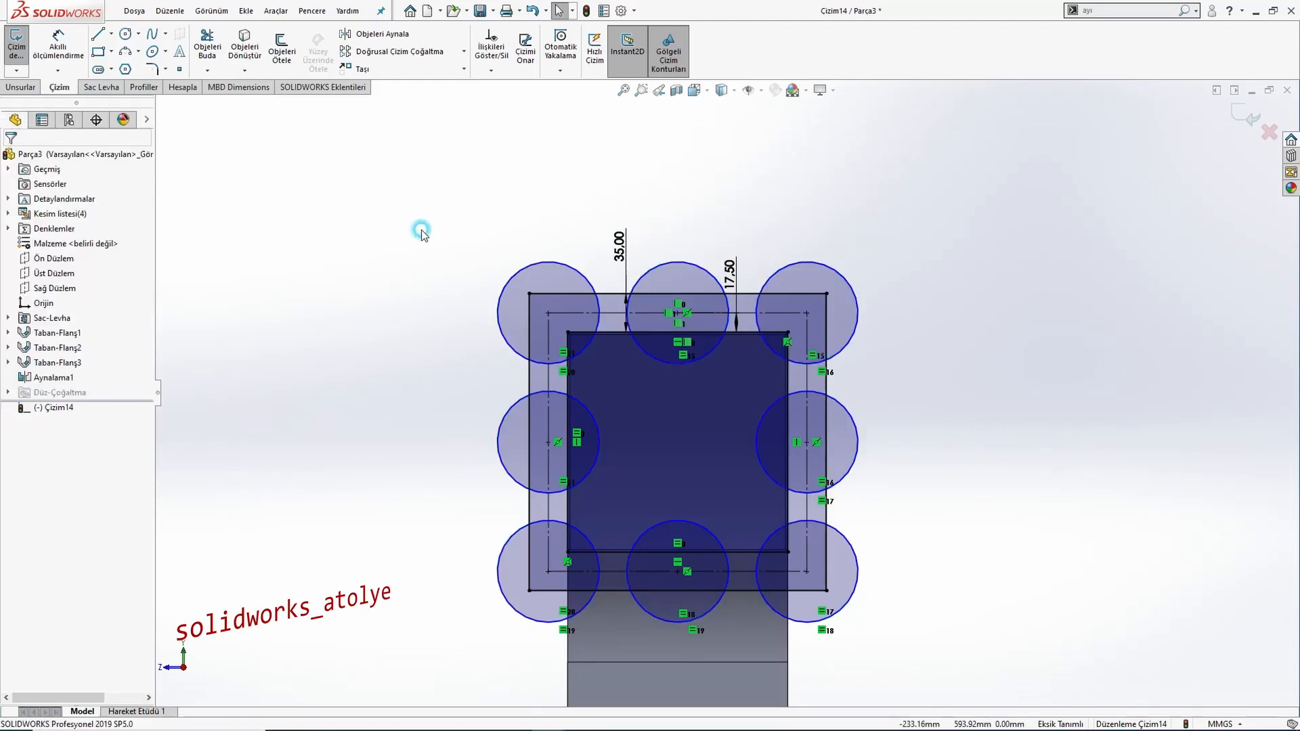
Check the hole size in the drawing, dimension one circle at 9 mm diameter, and place the dimension just outside the flange outline.
{"action": "left_click", "coordinate": [71, 71]}
{"action": "left_click", "coordinate": [857, 420]}
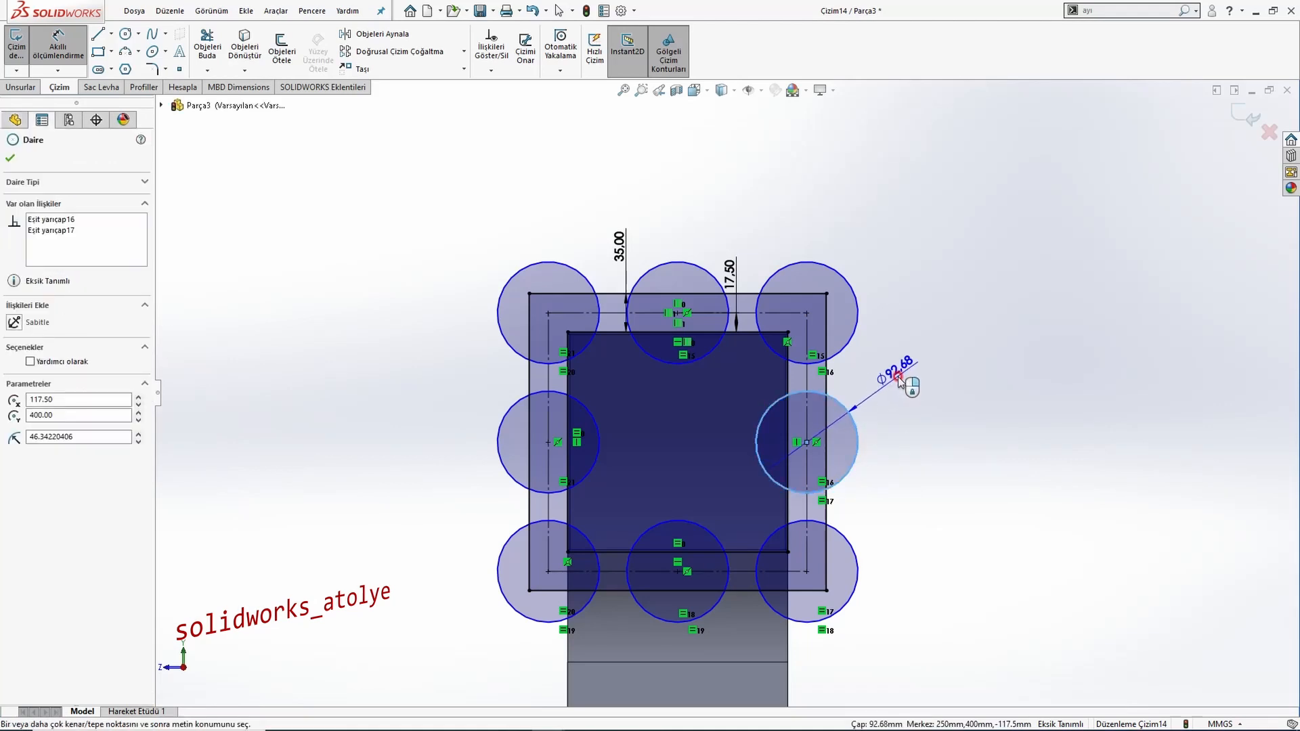
{"action": "key", "text": "alt+Tab"}
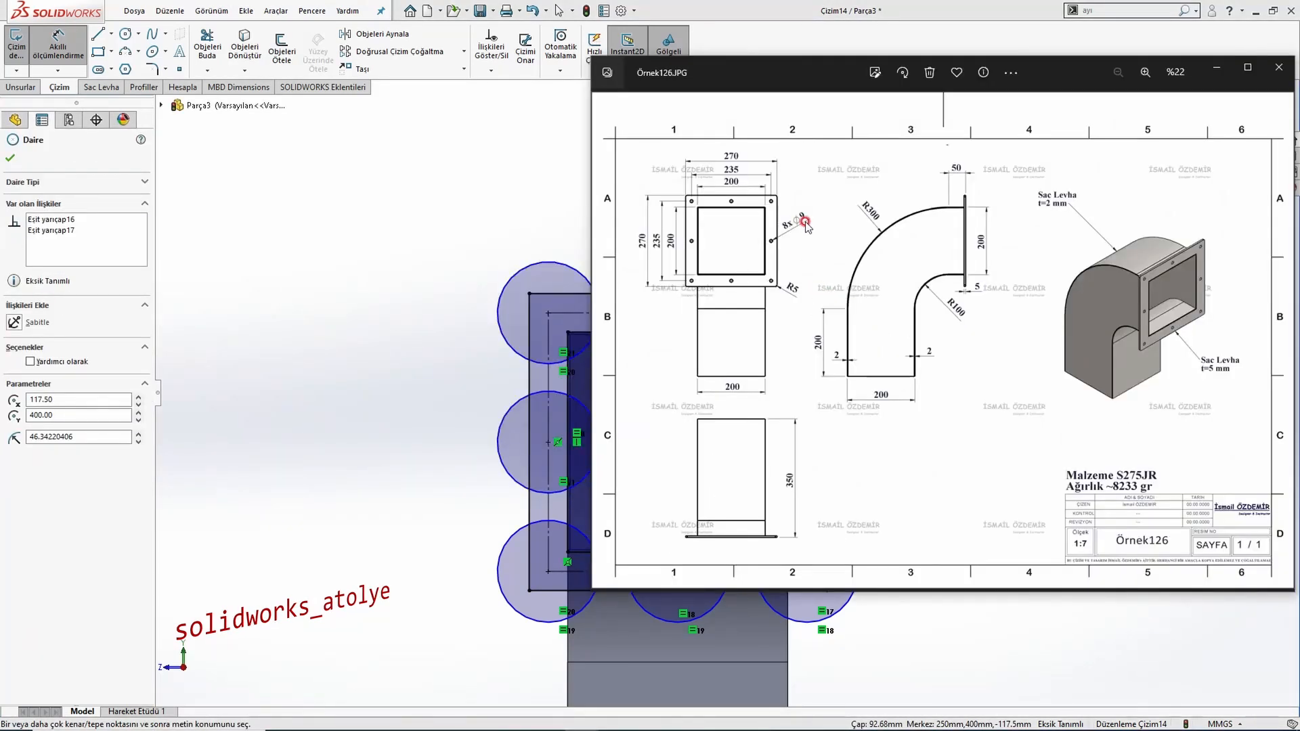
{"action": "key", "text": "alt+Tab"}
{"action": "left_click", "coordinate": [575, 257]}
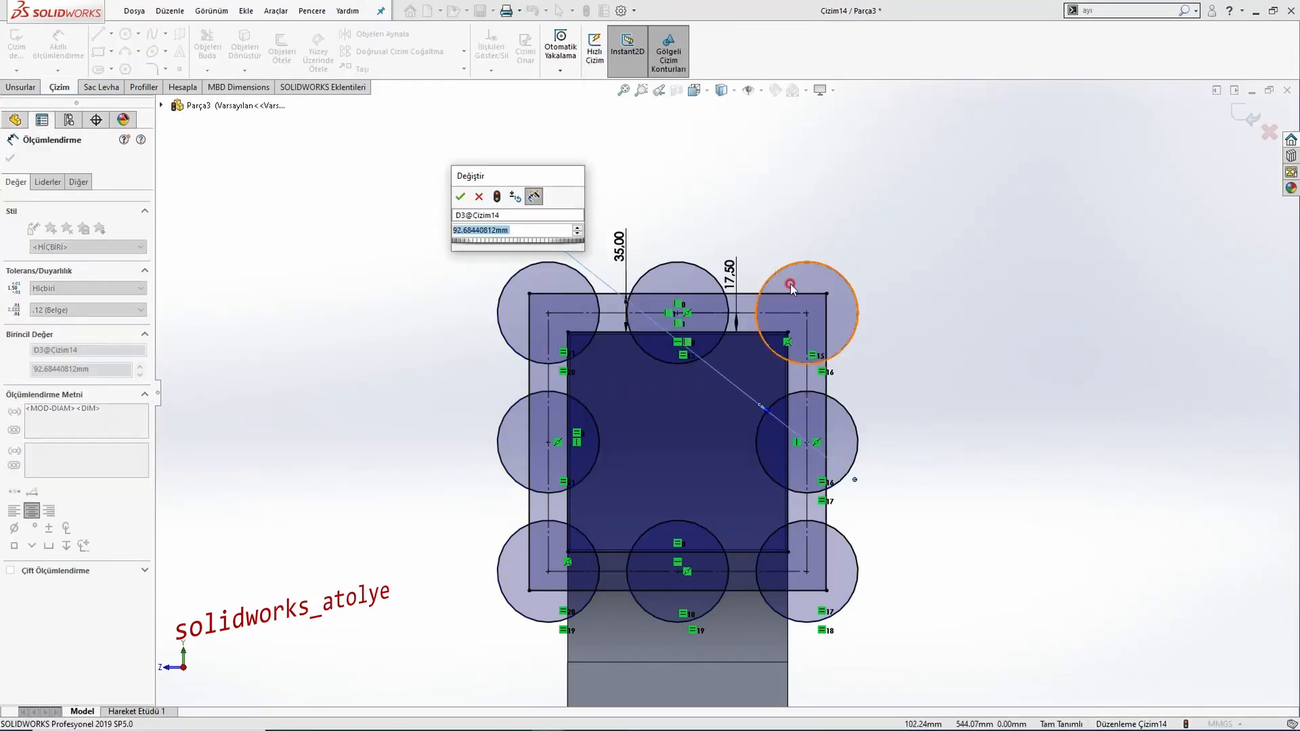
{"action": "type", "text": "10"}
{"action": "key", "text": "Return"}
{"action": "key", "text": "Escape"}
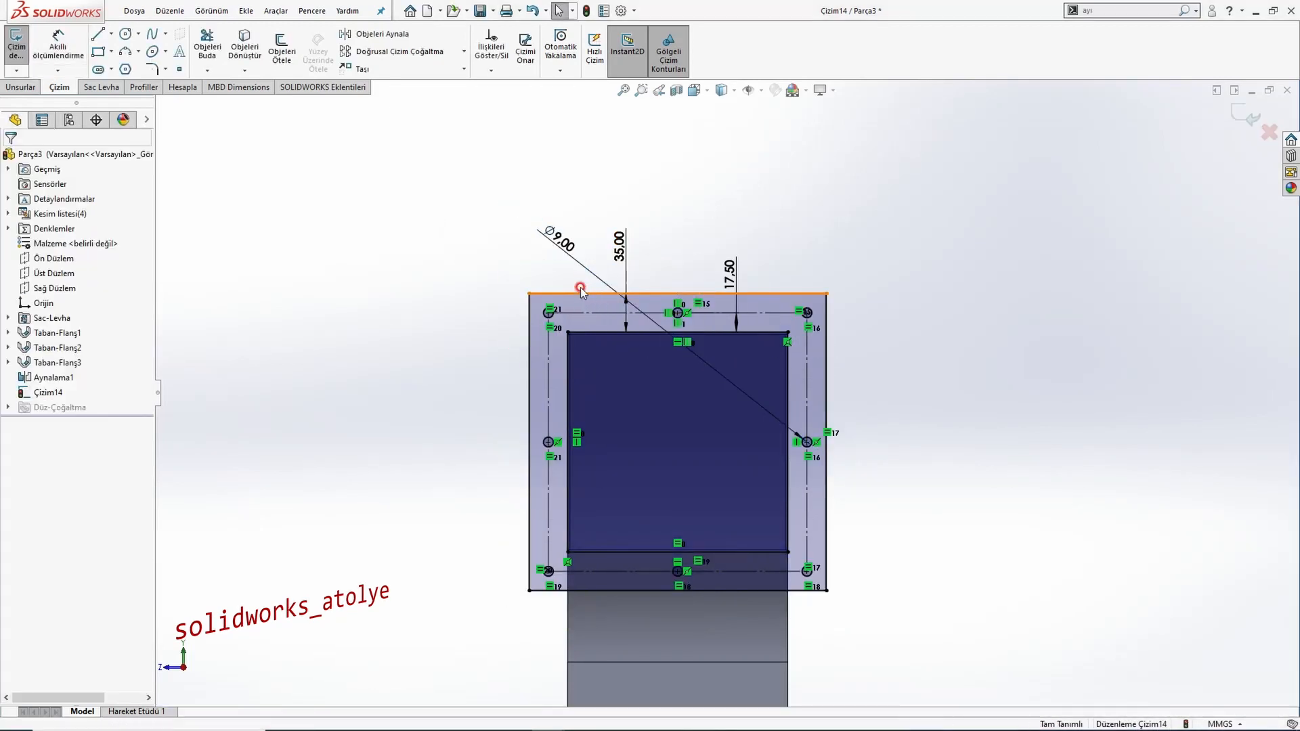
{"action": "left_click", "coordinate": [873, 403]}
{"action": "scroll", "coordinate": [779, 434], "scroll_direction": "down", "scroll_amount": 5}
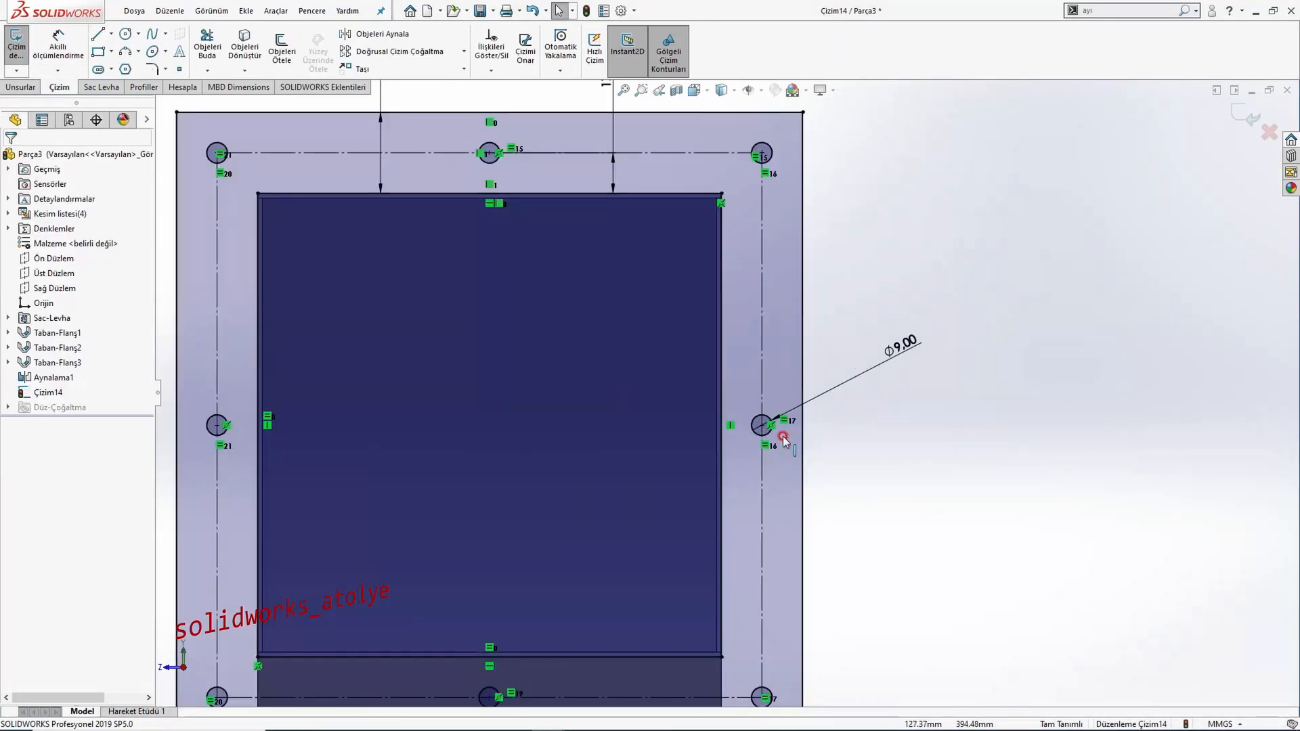
{"action": "scroll", "coordinate": [610, 271], "scroll_direction": "up", "scroll_amount": 3}
Check the corner radius in the drawing and round the outer rectangle's four corners with 5 mm sketch fillets.
{"action": "key", "text": "alt+Tab"}
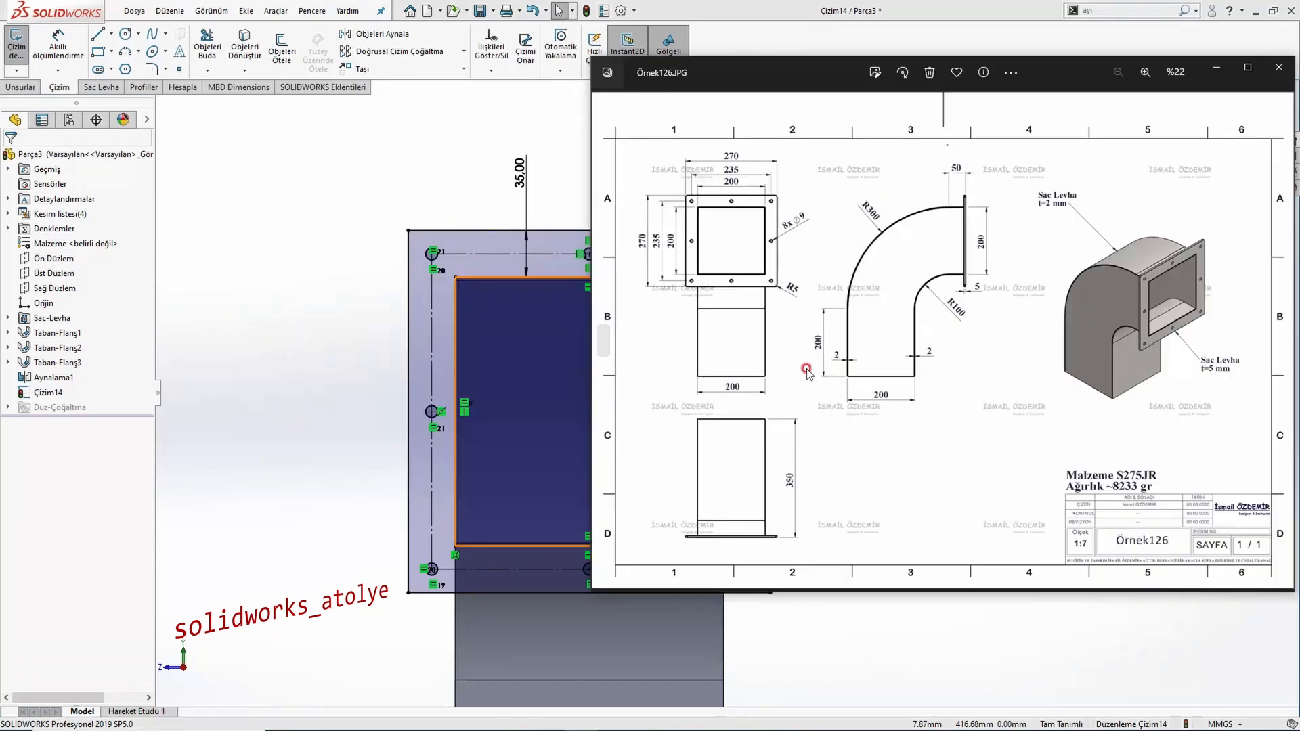
{"action": "left_click", "coordinate": [291, 193]}
{"action": "left_click", "coordinate": [153, 68]}
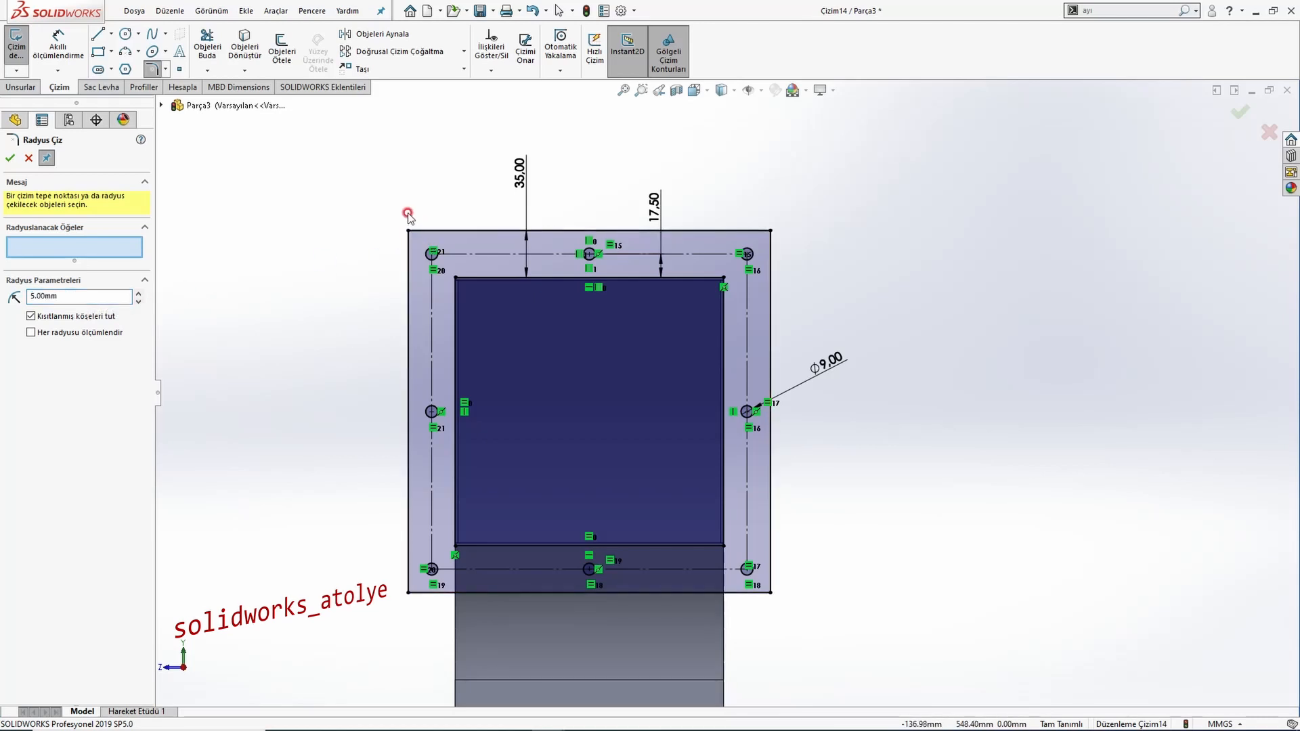
{"action": "left_click", "coordinate": [407, 214]}
{"action": "left_click", "coordinate": [408, 592]}
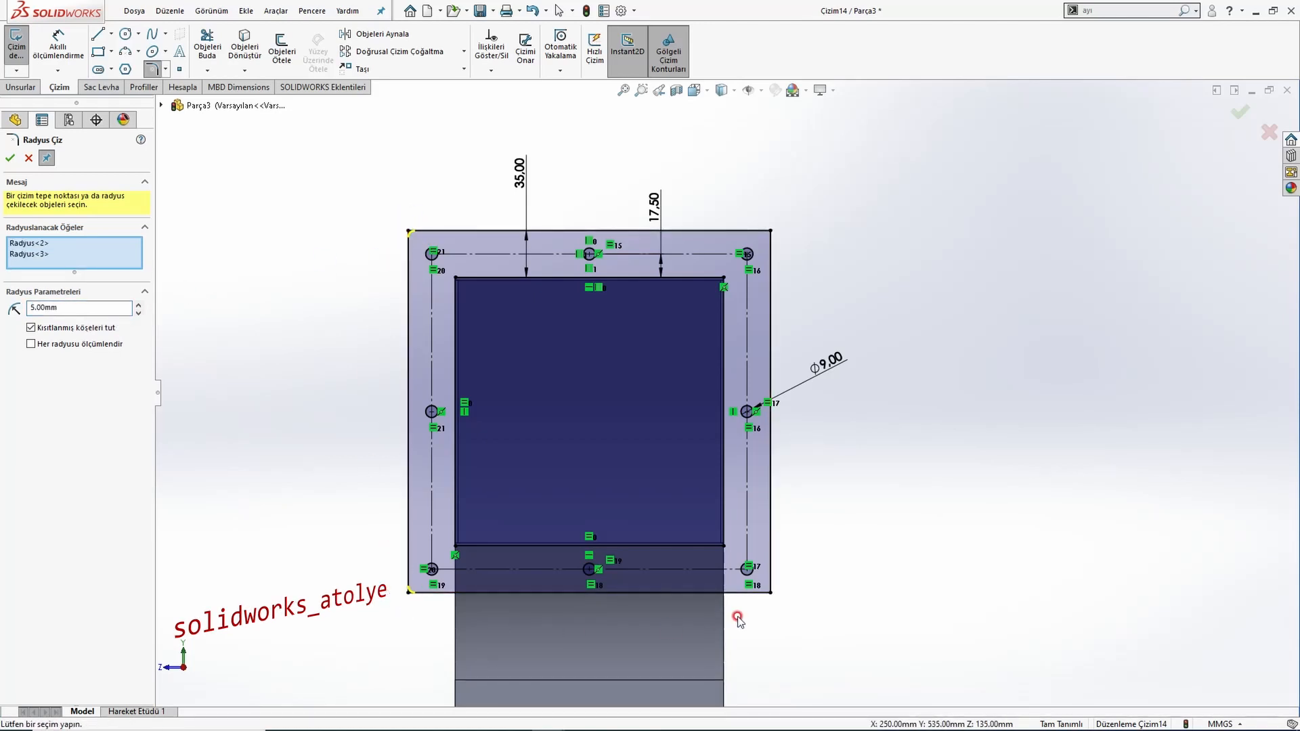
{"action": "left_click", "coordinate": [771, 593]}
{"action": "left_click", "coordinate": [767, 224]}
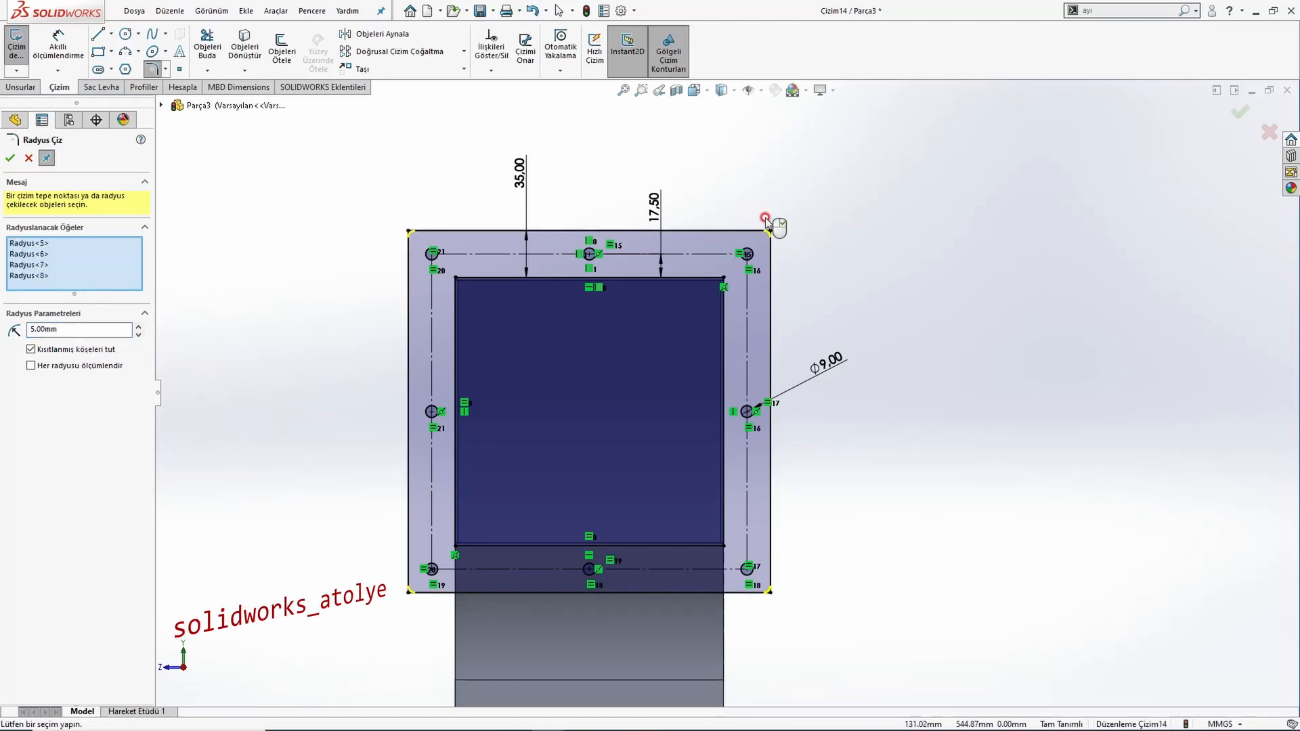
{"action": "left_click", "coordinate": [9, 156]}
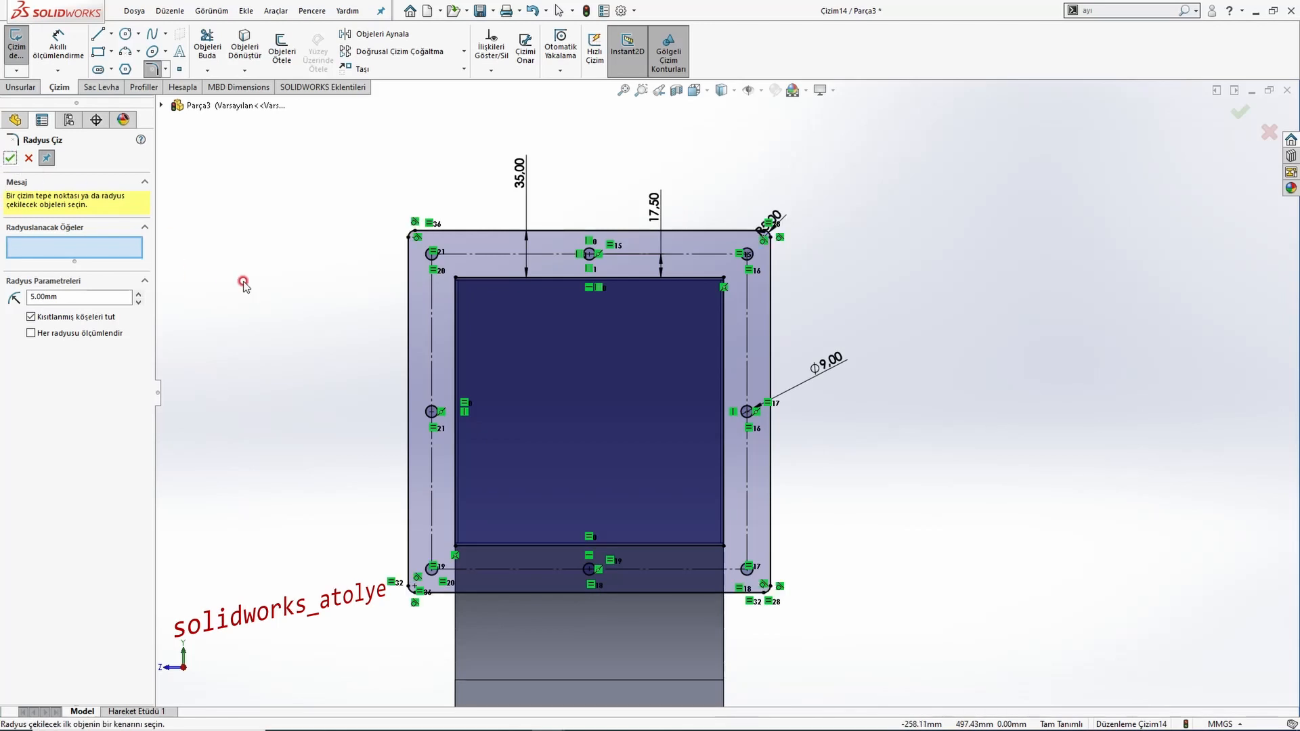
{"action": "scroll", "coordinate": [243, 282], "scroll_direction": "up", "scroll_amount": 1}
{"action": "left_click", "coordinate": [9, 159]}
Create a base flange from the sketch with the default thickness overridden to 5 mm, checking the direction and the drawing's sheet thickness.
{"action": "scroll", "coordinate": [303, 317], "scroll_direction": "up", "scroll_amount": 3}
{"action": "middle_click_drag", "start_coordinate": [438, 321], "coordinate": [487, 359]}
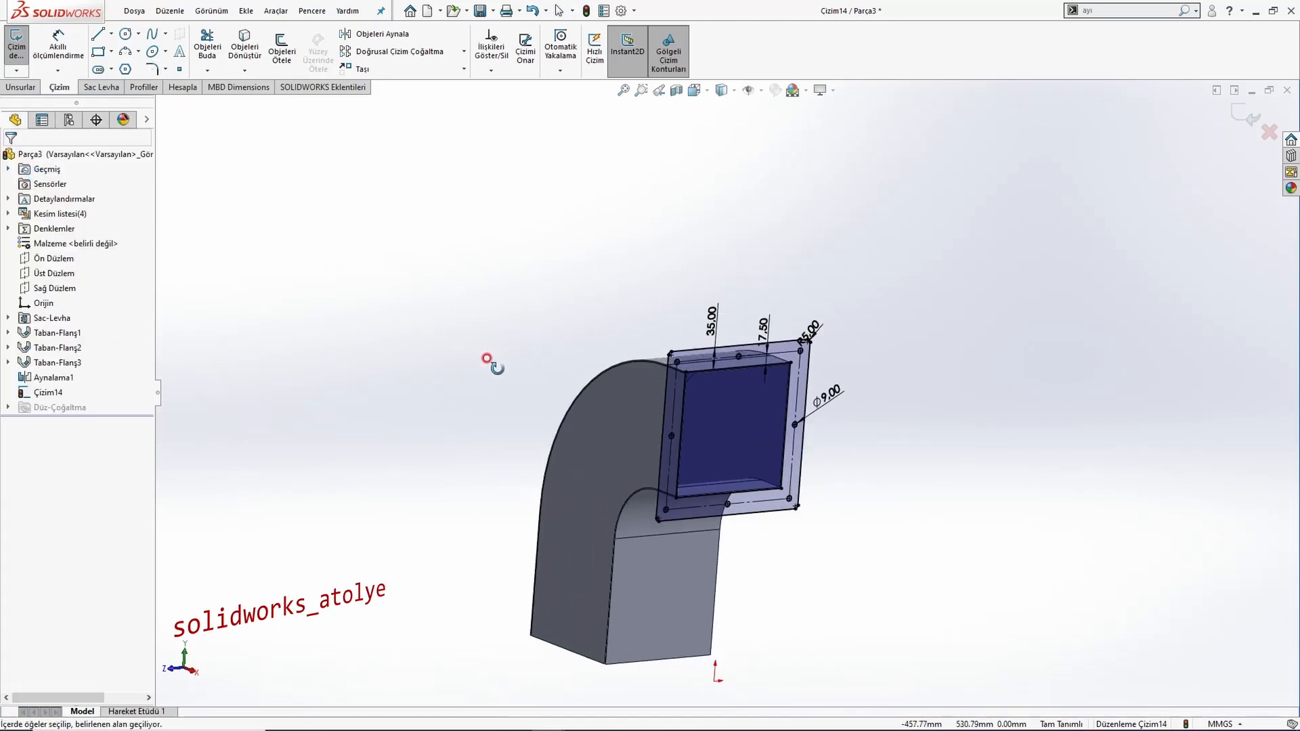
{"action": "scroll", "coordinate": [689, 451], "scroll_direction": "down", "scroll_amount": 4}
{"action": "scroll", "coordinate": [280, 196], "scroll_direction": "up", "scroll_amount": 2}
{"action": "left_click", "coordinate": [106, 88]}
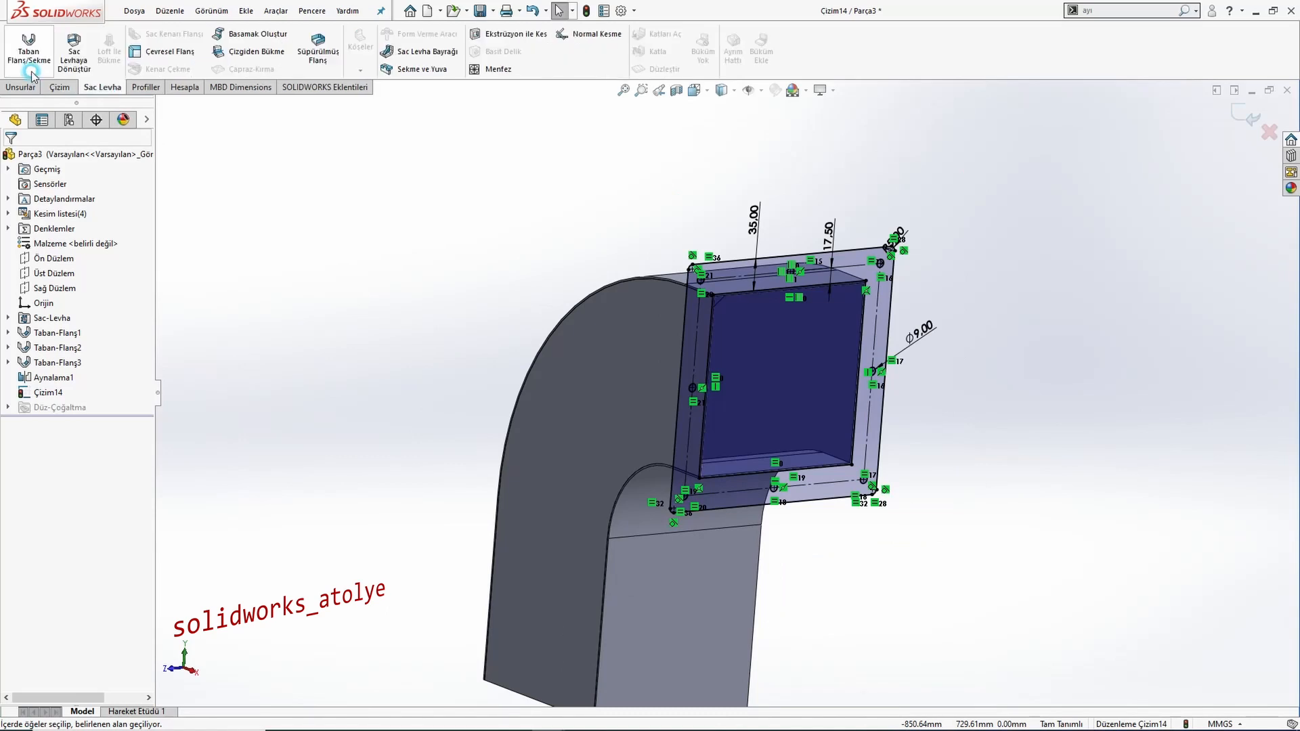
{"action": "left_click", "coordinate": [28, 47]}
{"action": "scroll", "coordinate": [725, 240], "scroll_direction": "down", "scroll_amount": 5}
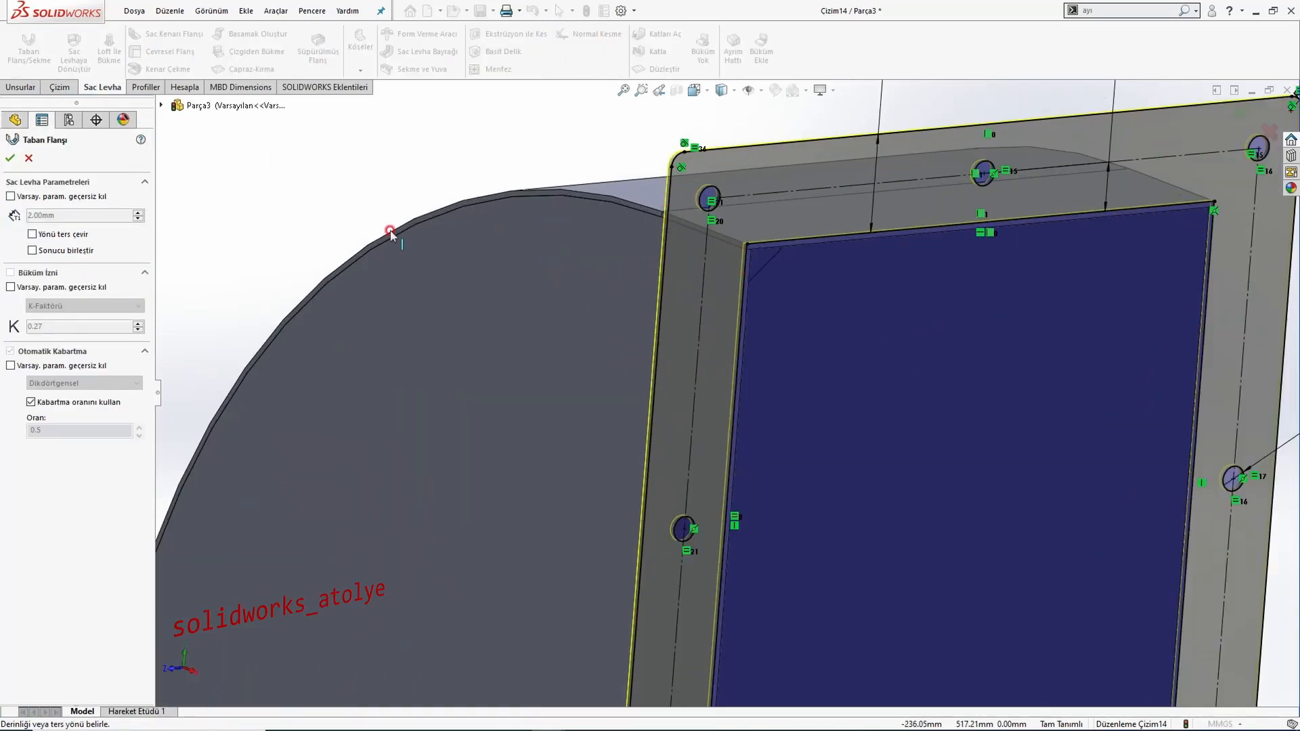
{"action": "scroll", "coordinate": [680, 230], "scroll_direction": "up", "scroll_amount": 4}
{"action": "middle_click_drag", "start_coordinate": [741, 197], "coordinate": [793, 210]}
{"action": "scroll", "coordinate": [974, 247], "scroll_direction": "down", "scroll_amount": 5}
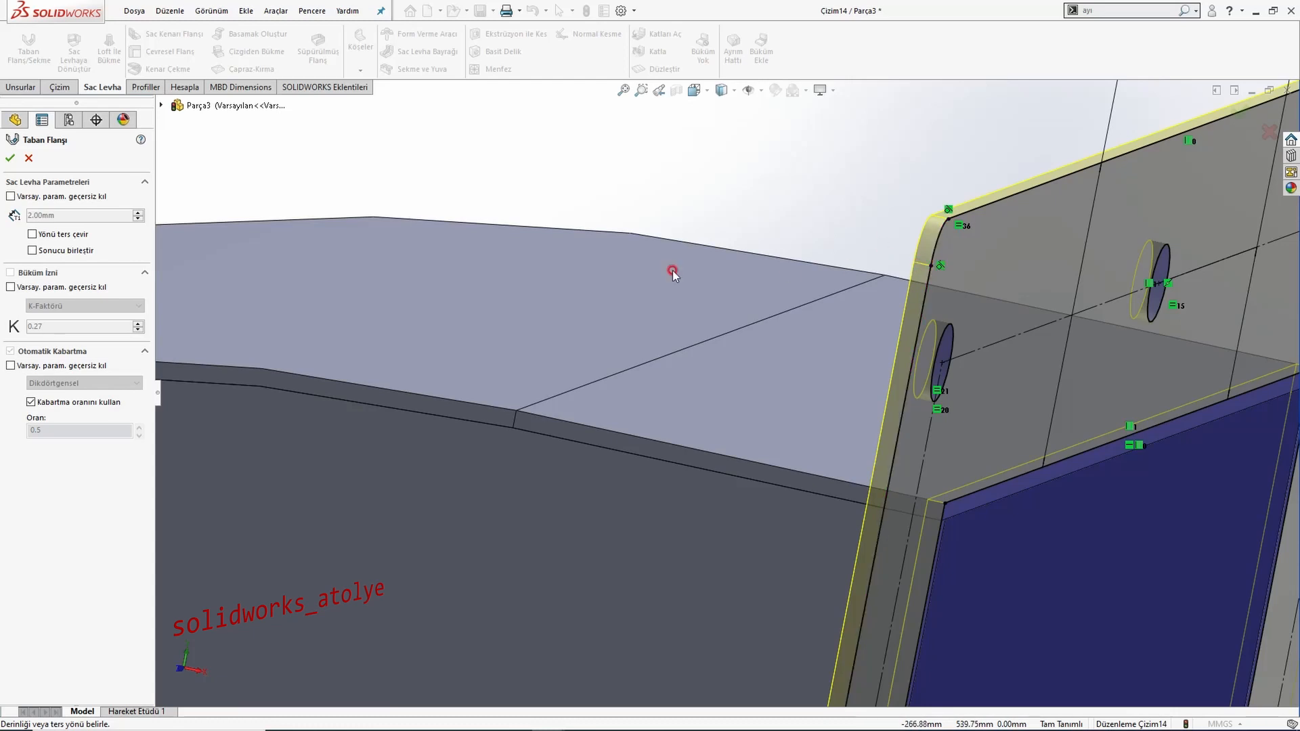
{"action": "left_click", "coordinate": [64, 235]}
{"action": "left_click", "coordinate": [64, 235]}
{"action": "left_click", "coordinate": [32, 197]}
{"action": "left_click", "coordinate": [54, 214]}
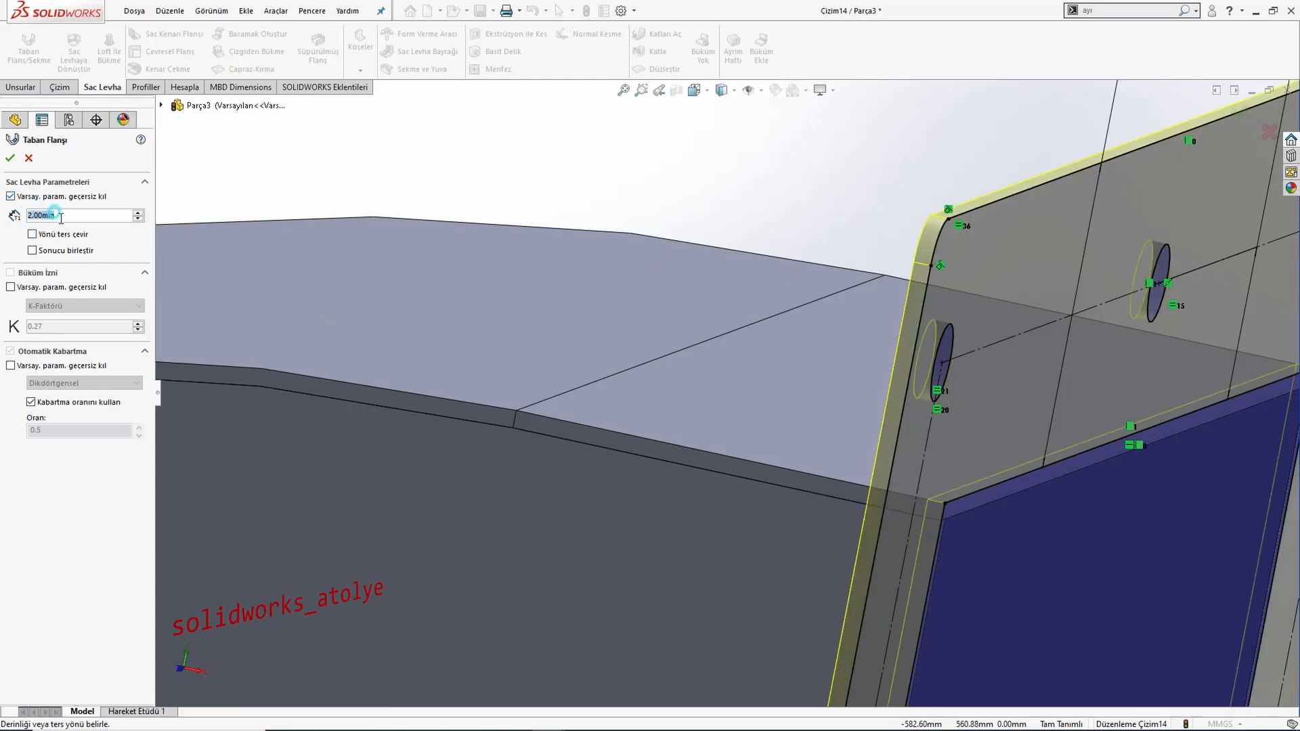
{"action": "type", "text": "5"}
{"action": "key", "text": "Return"}
{"action": "scroll", "coordinate": [682, 336], "scroll_direction": "up", "scroll_amount": 7}
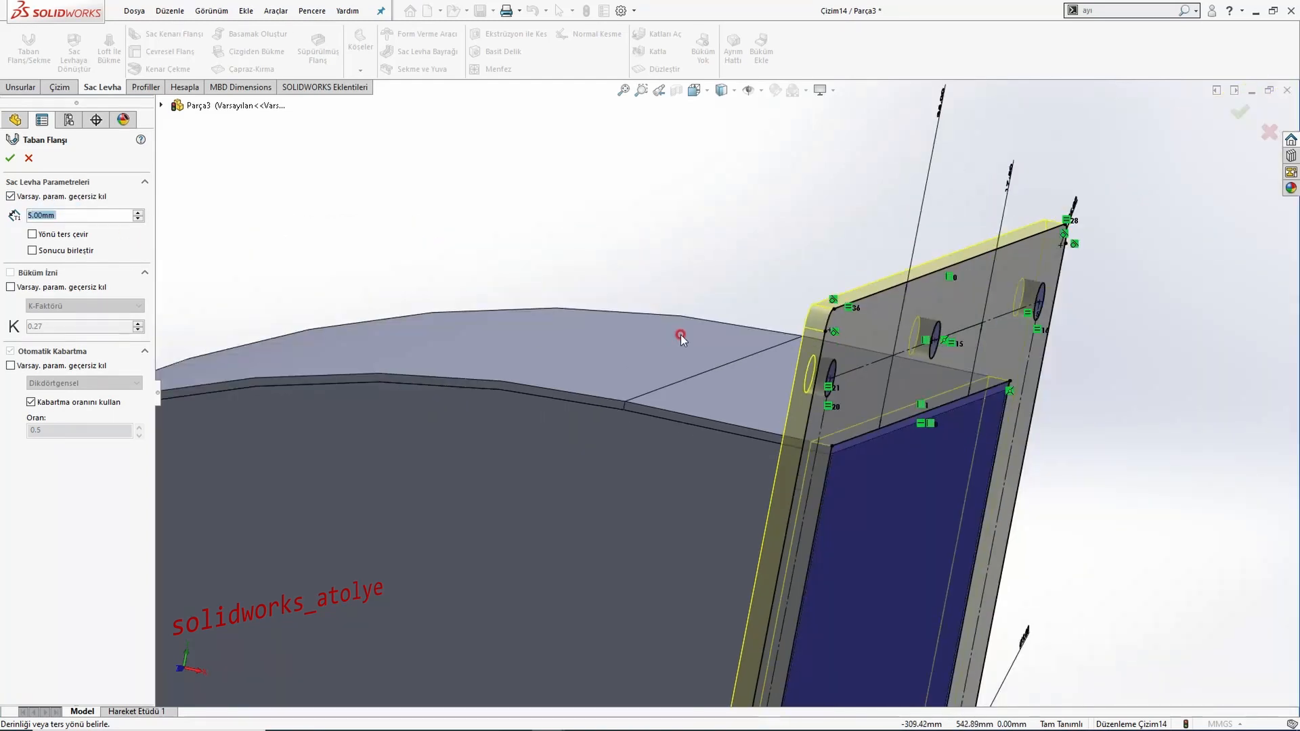
{"action": "key", "text": "alt+Tab"}
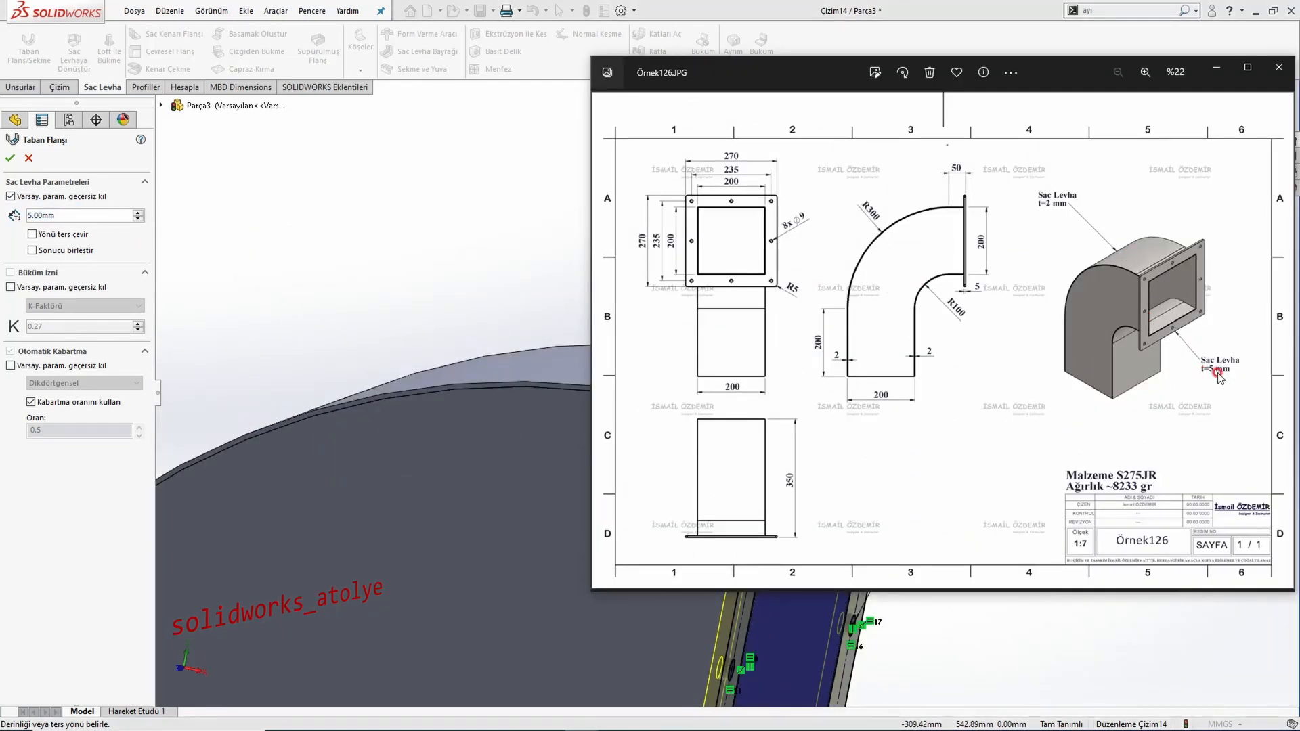
{"action": "key", "text": "alt+Tab"}
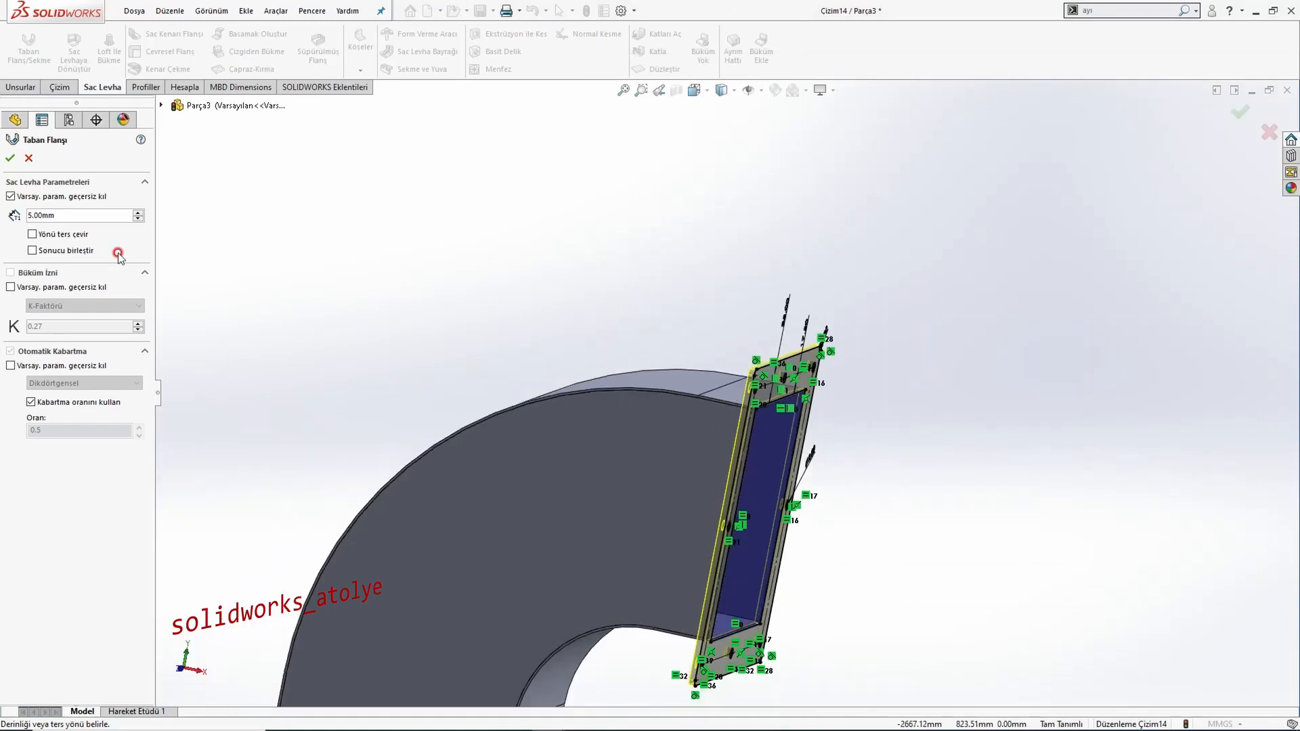
{"action": "left_click", "coordinate": [10, 158]}
Inspect the duct and flange in rear, front and isometric views, and check the material and weight in the drawing.
{"action": "middle_click_drag", "start_coordinate": [714, 363], "coordinate": [978, 470]}
{"action": "scroll", "coordinate": [839, 414], "scroll_direction": "down", "scroll_amount": 3}
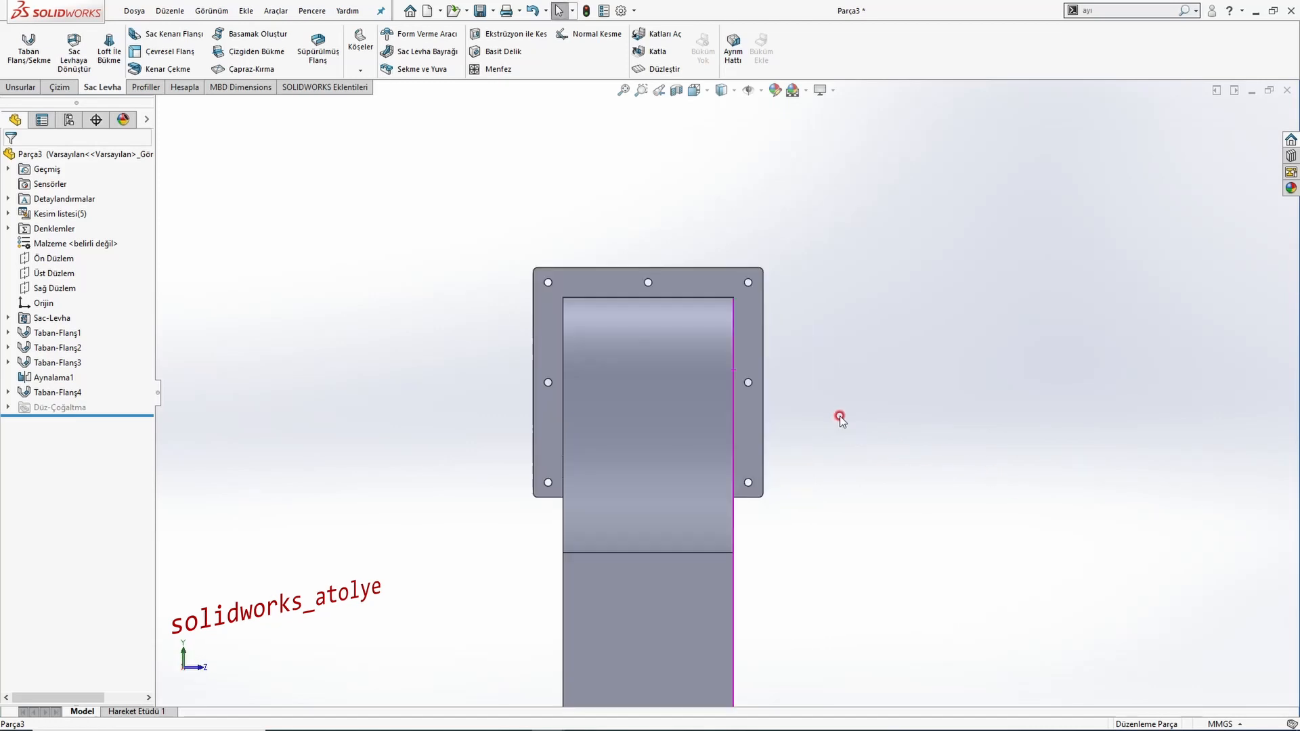
{"action": "key", "text": "ctrl+1"}
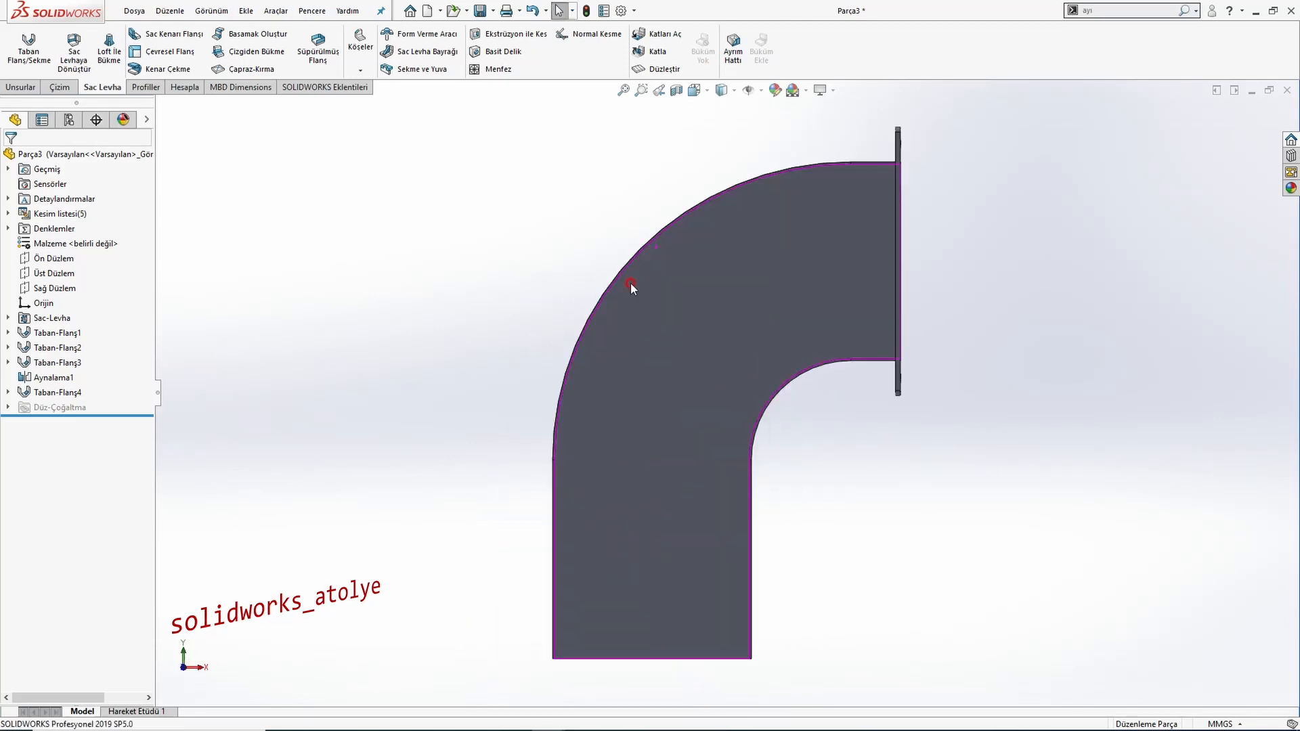
{"action": "key", "text": "ctrl+7"}
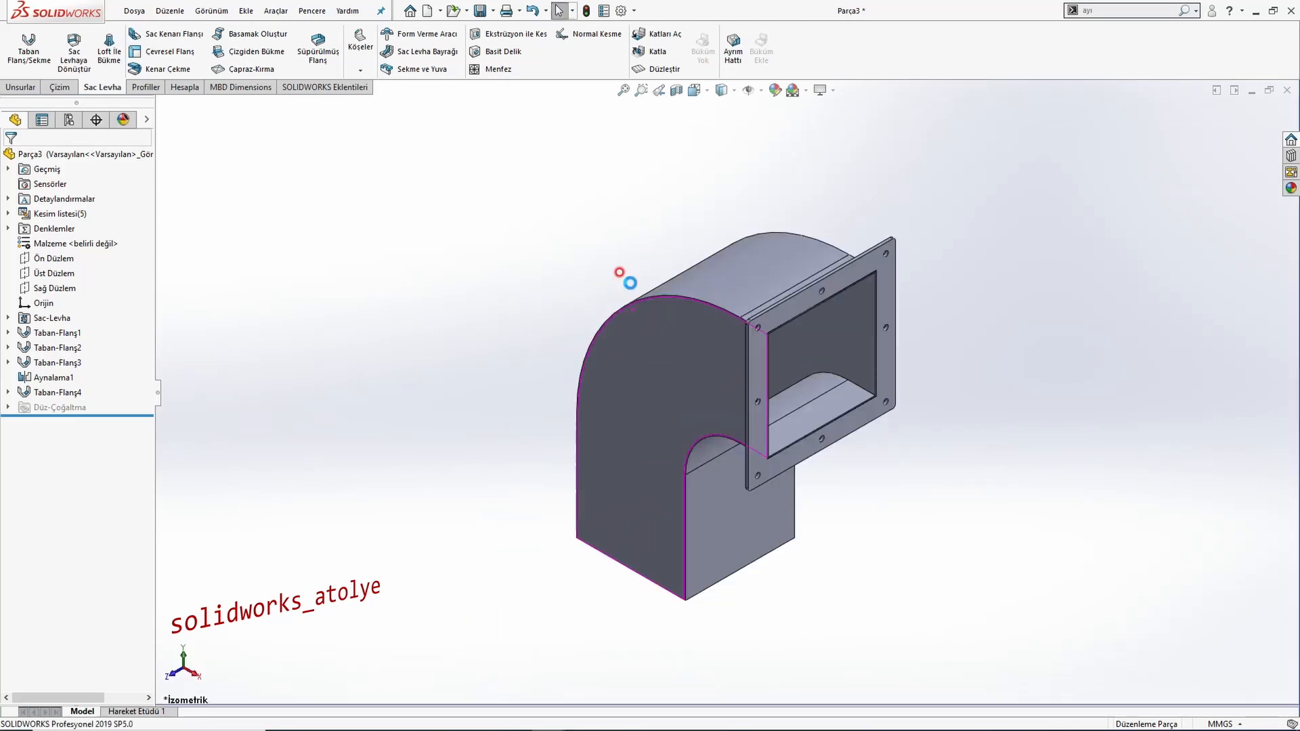
{"action": "left_click", "coordinate": [629, 284]}
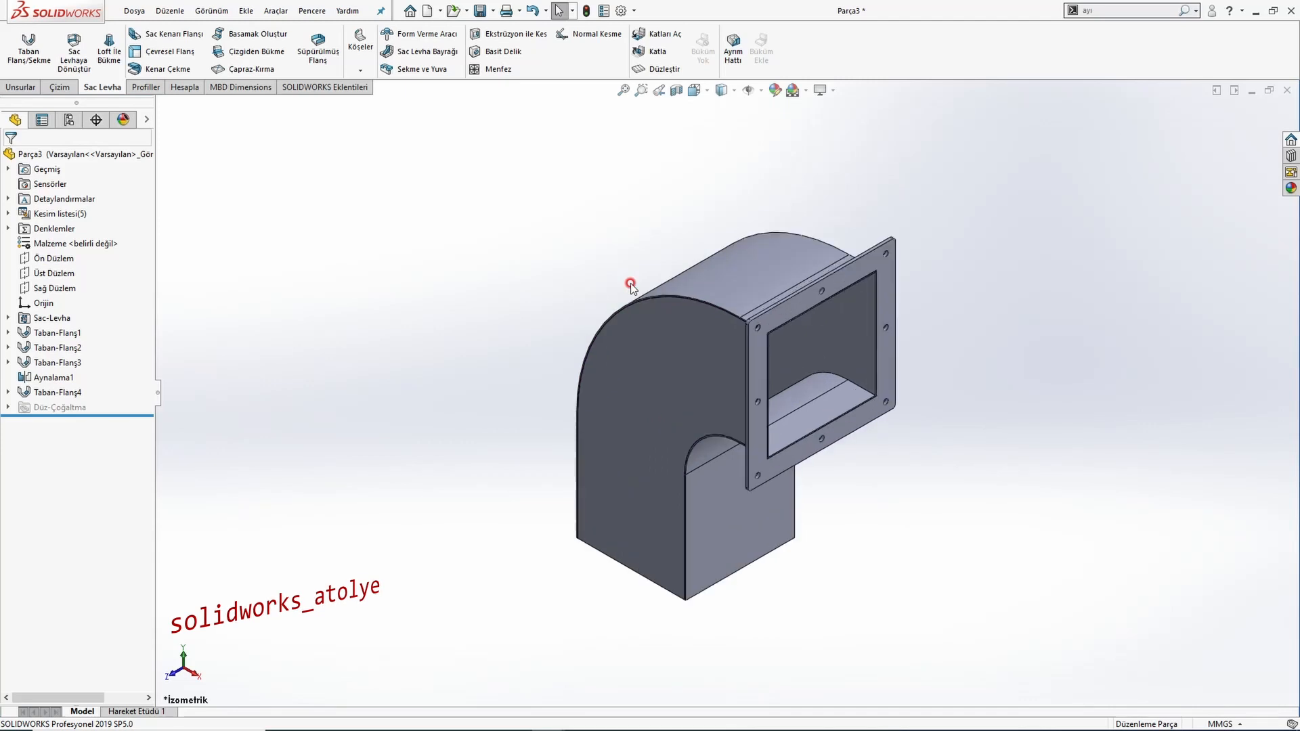
{"action": "key", "text": "alt+Tab"}
{"action": "left_click", "coordinate": [1091, 510]}
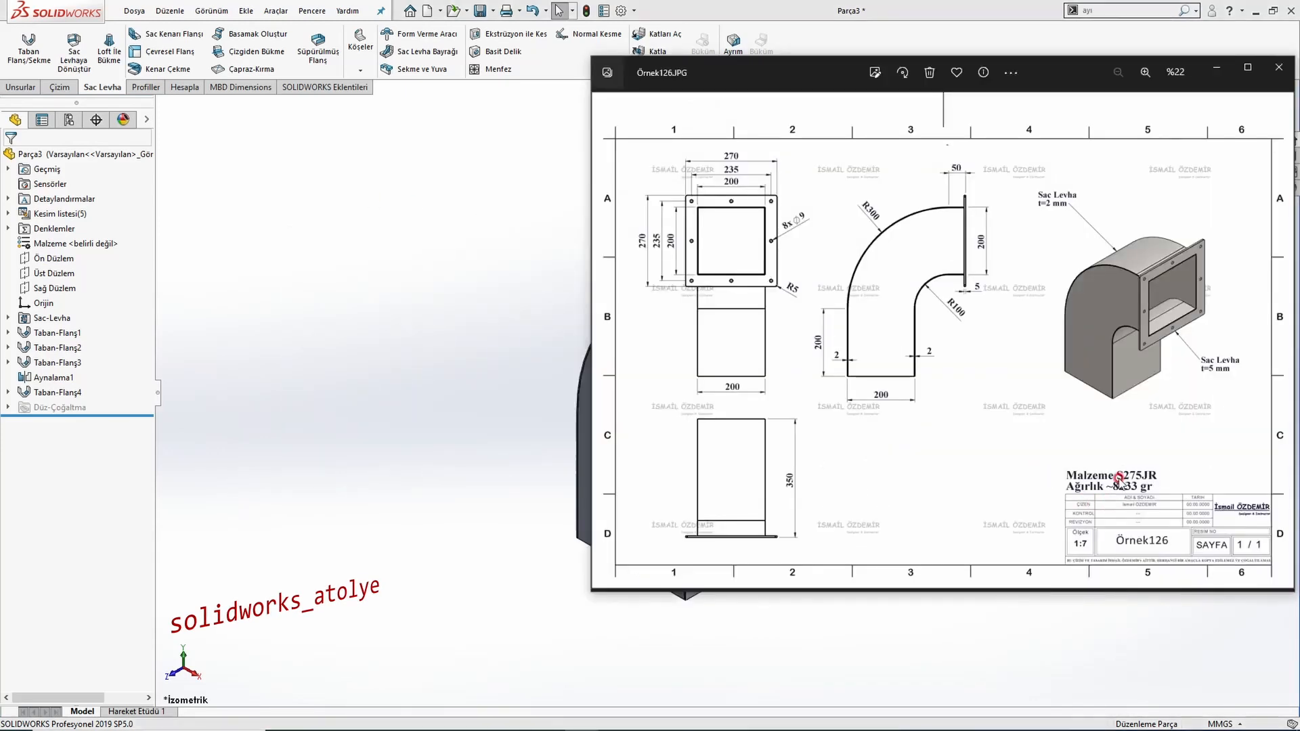
Assign the structural steel 1.0044 (S275JR) from the DIN Çelik (Yapı) category as the part's material.
{"action": "right_click", "coordinate": [55, 245]}
{"action": "left_click", "coordinate": [101, 252]}
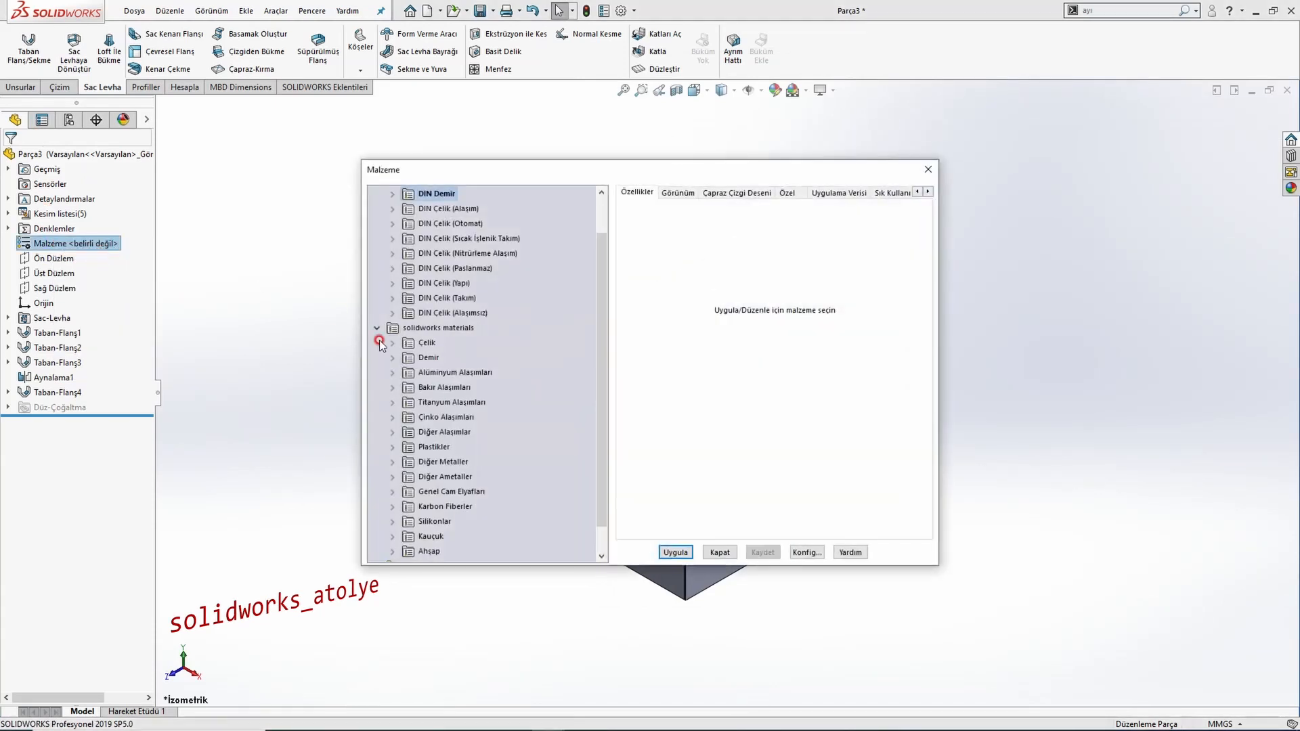
{"action": "left_click", "coordinate": [395, 285]}
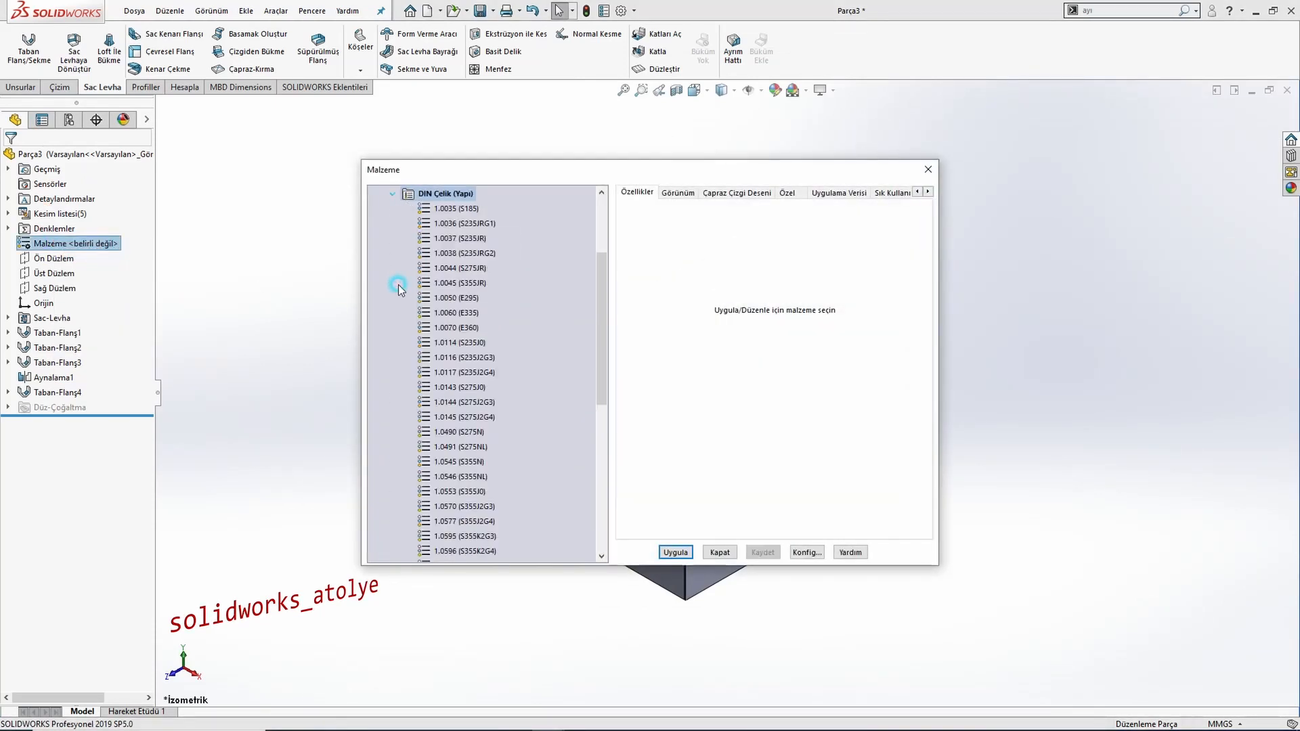
{"action": "left_click", "coordinate": [458, 269]}
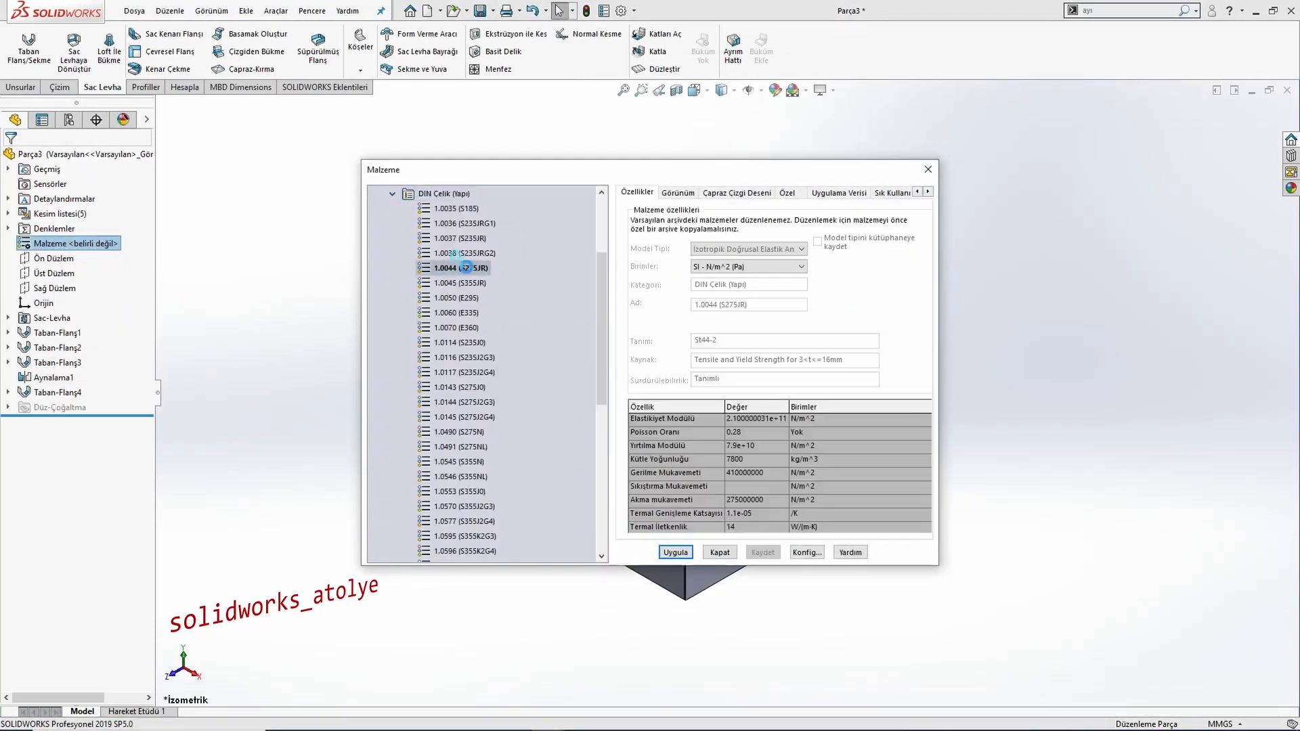
{"action": "left_click", "coordinate": [675, 552]}
{"action": "left_click", "coordinate": [720, 552]}
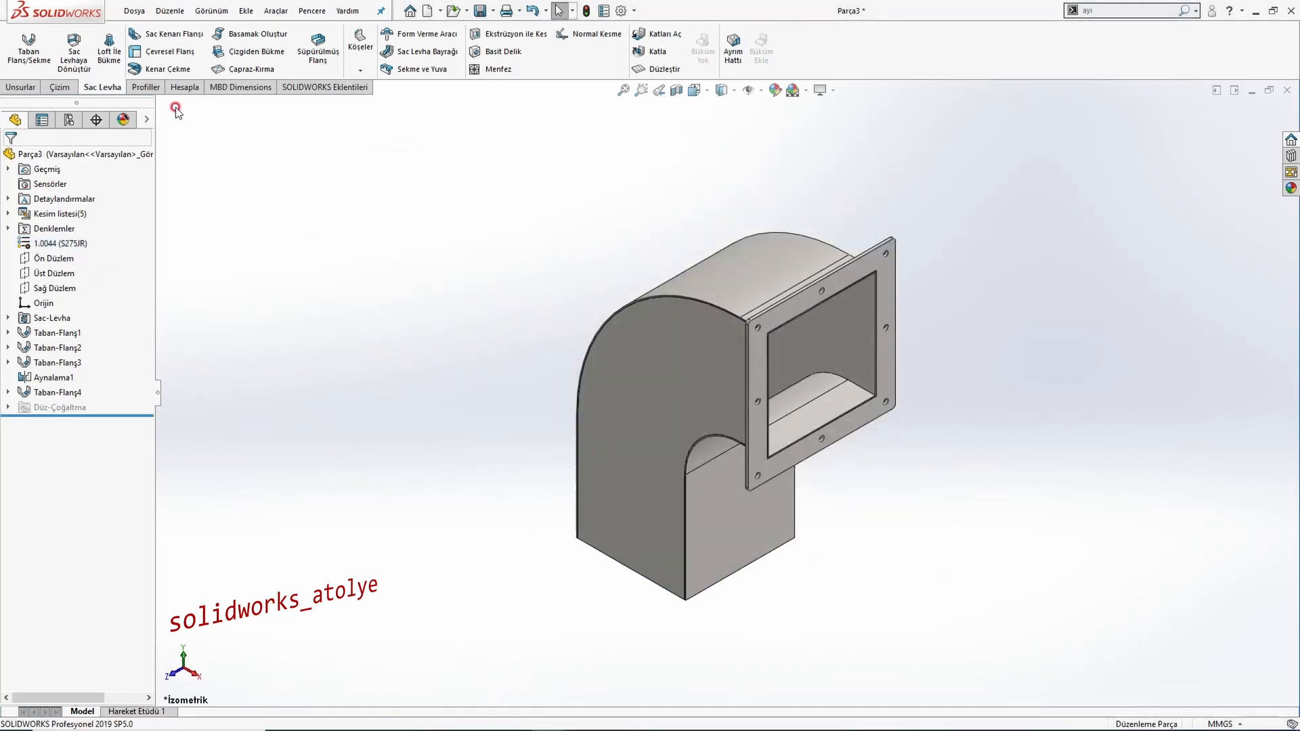
Evaluate the part's mass properties and compare its mass with the weight given in the Örnek126 drawing.
{"action": "left_click", "coordinate": [183, 87]}
{"action": "left_click", "coordinate": [177, 56]}
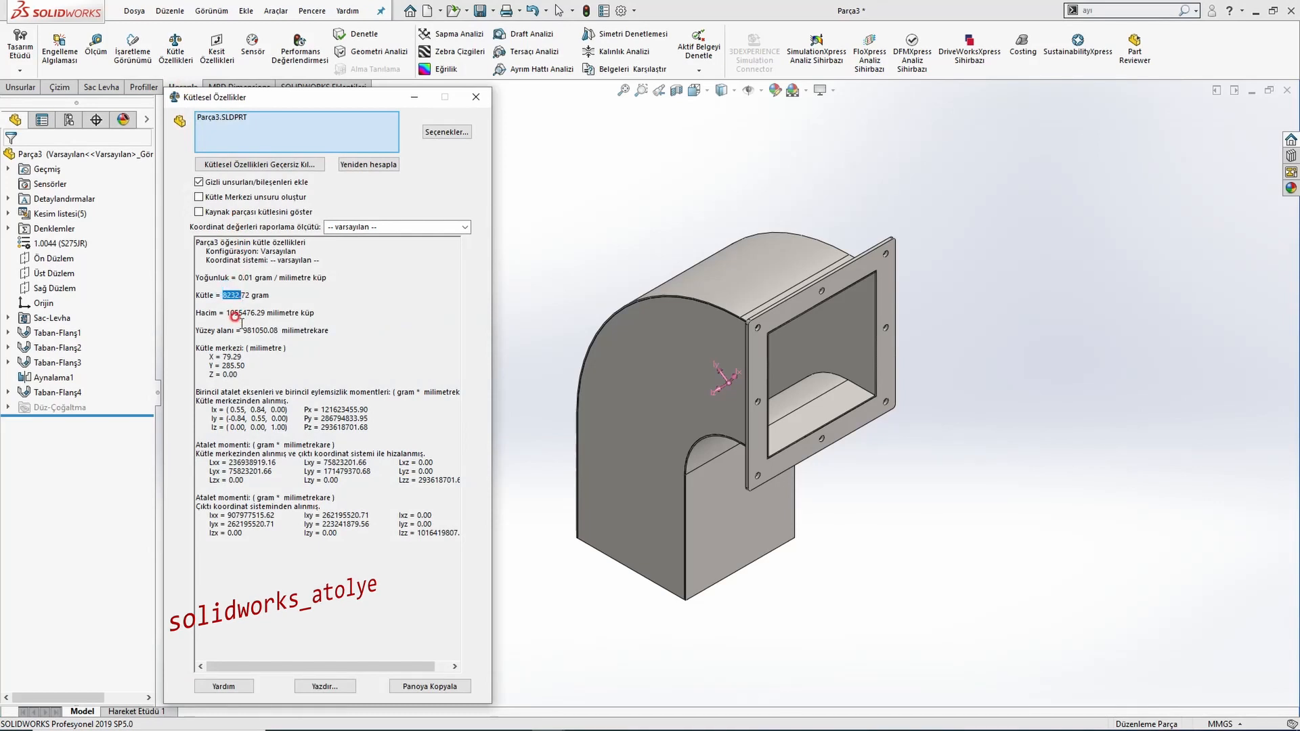
{"action": "key", "text": "alt+Tab"}
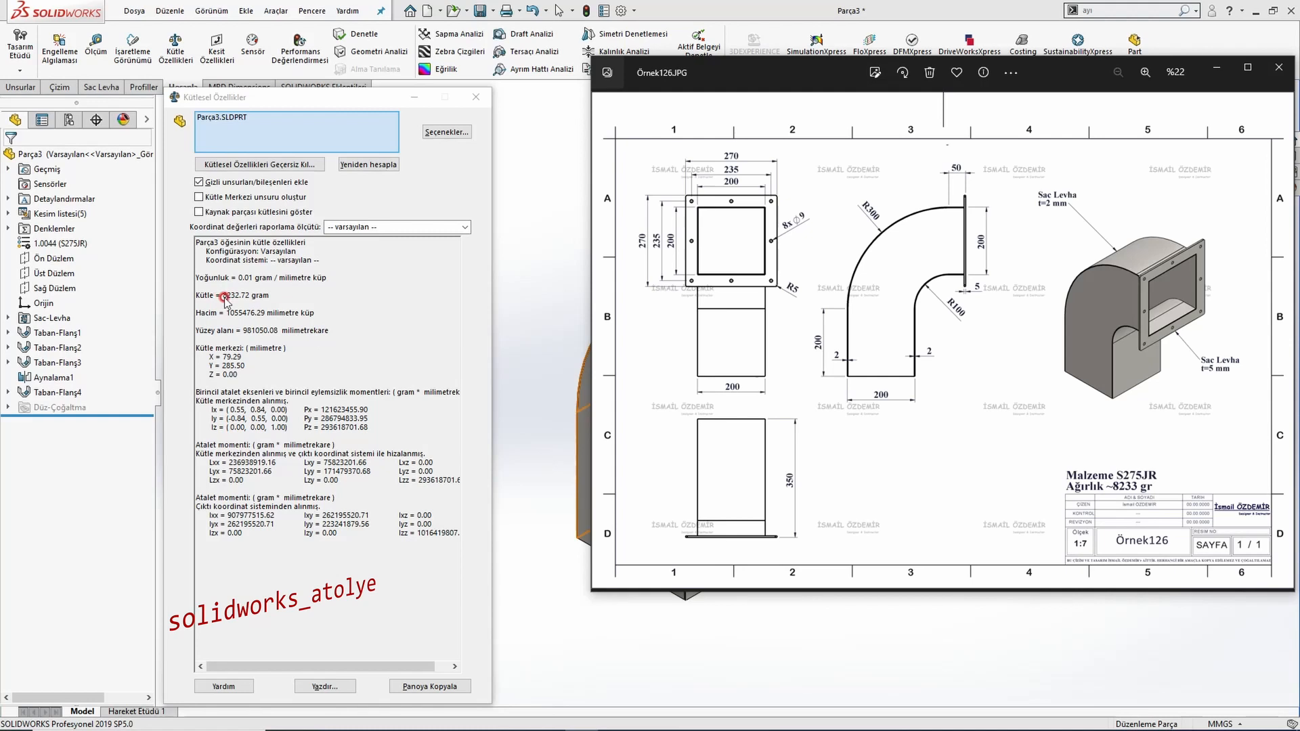
{"action": "left_click_drag", "start_coordinate": [223, 296], "coordinate": [242, 302]}
{"action": "left_click", "coordinate": [626, 259]}
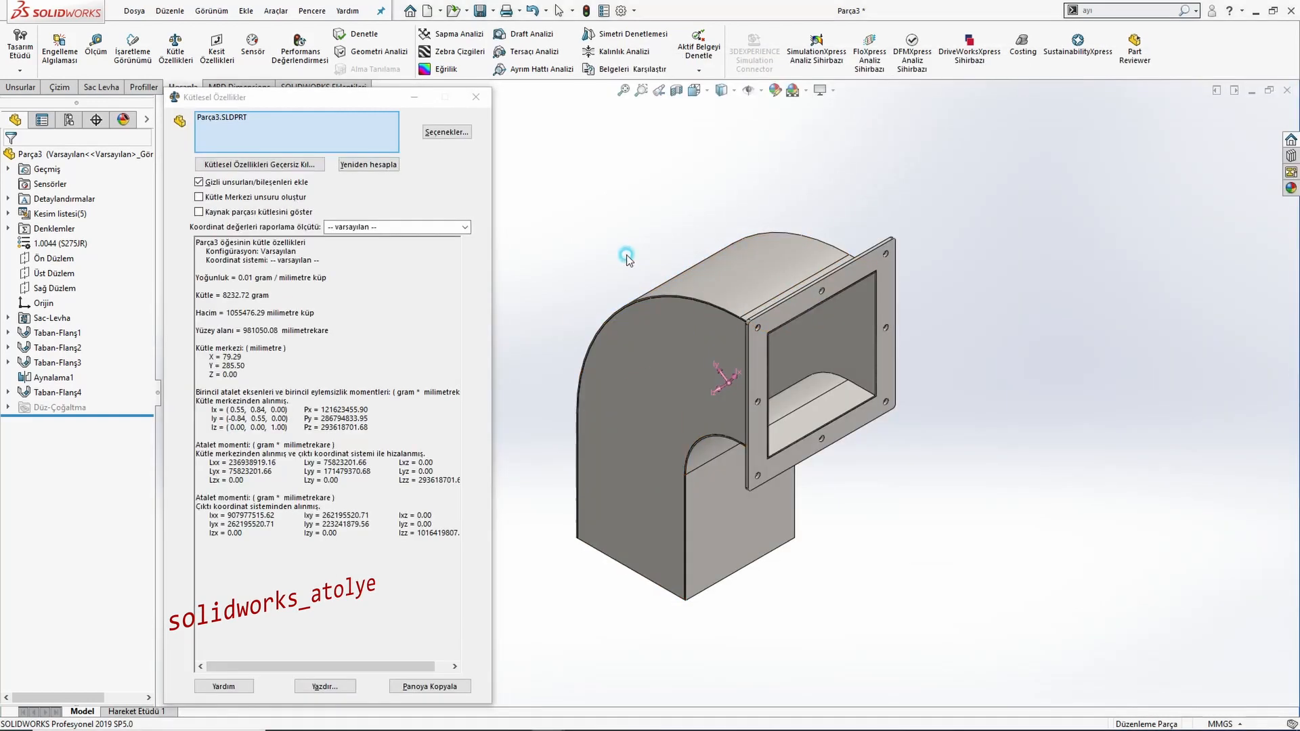